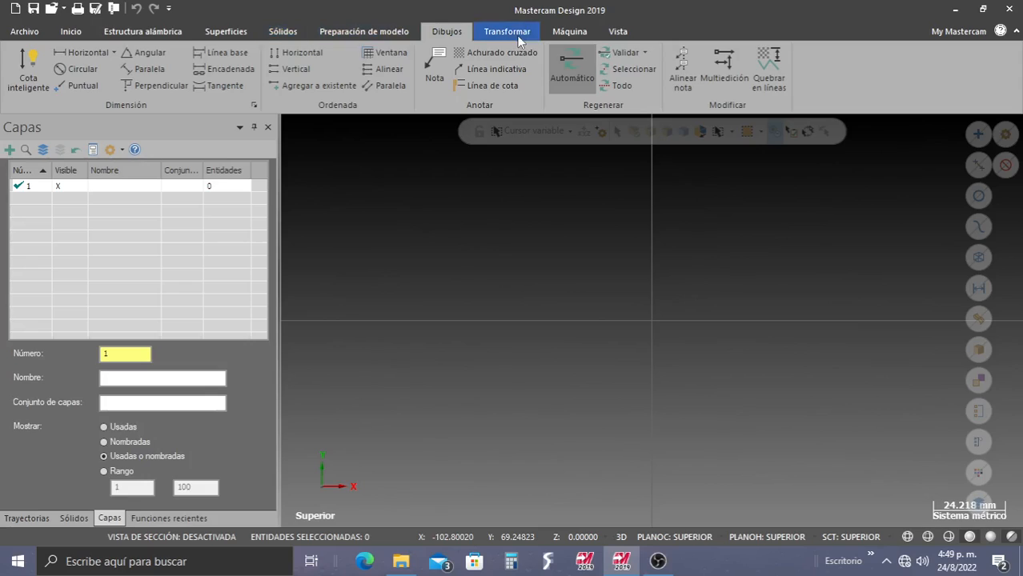
Draw a horizontal free-form line about 100 mm long from its midpoint at the origin, with the tangent option enabled
left_click(516, 36)
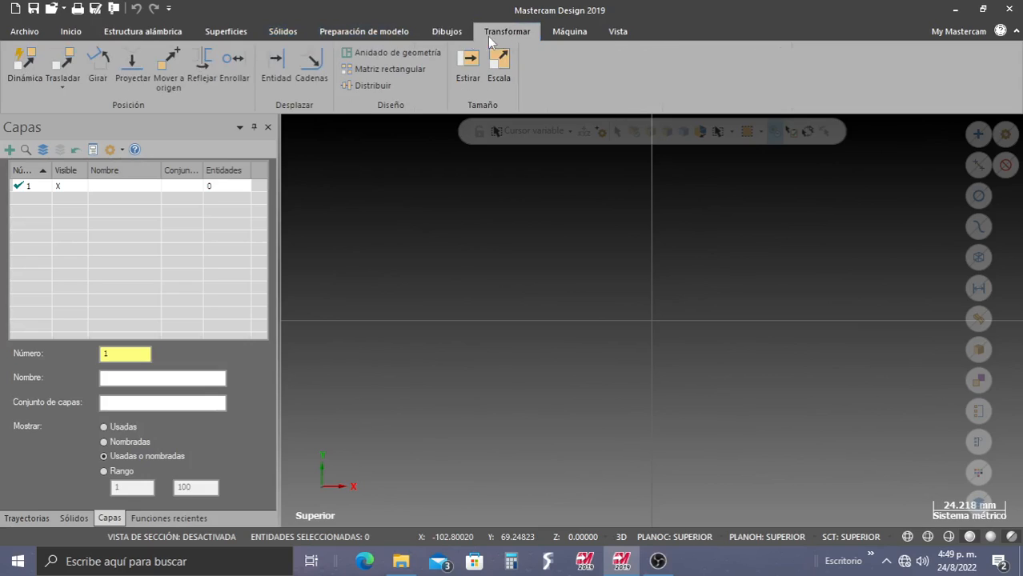
left_click(166, 36)
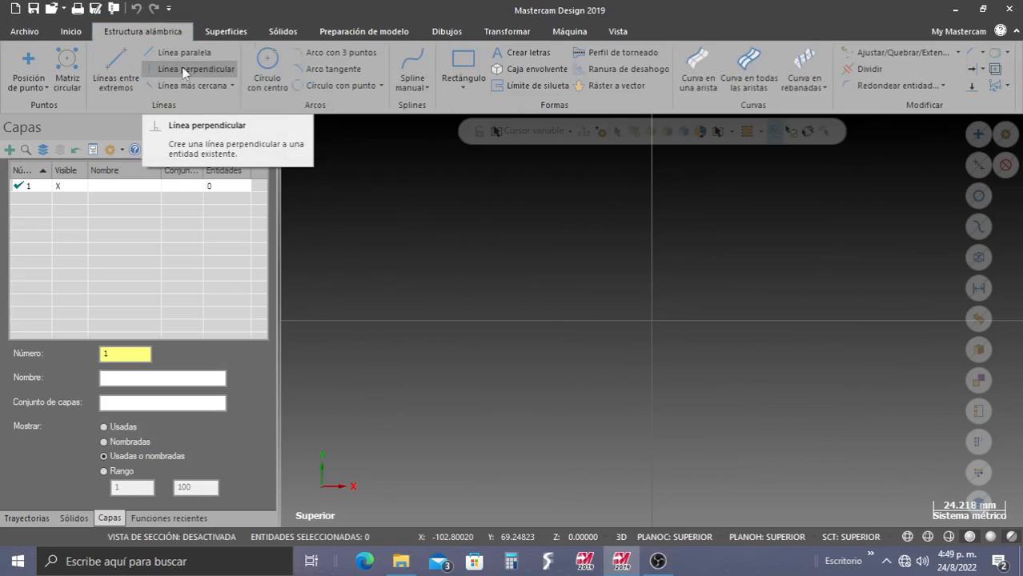
left_click(115, 67)
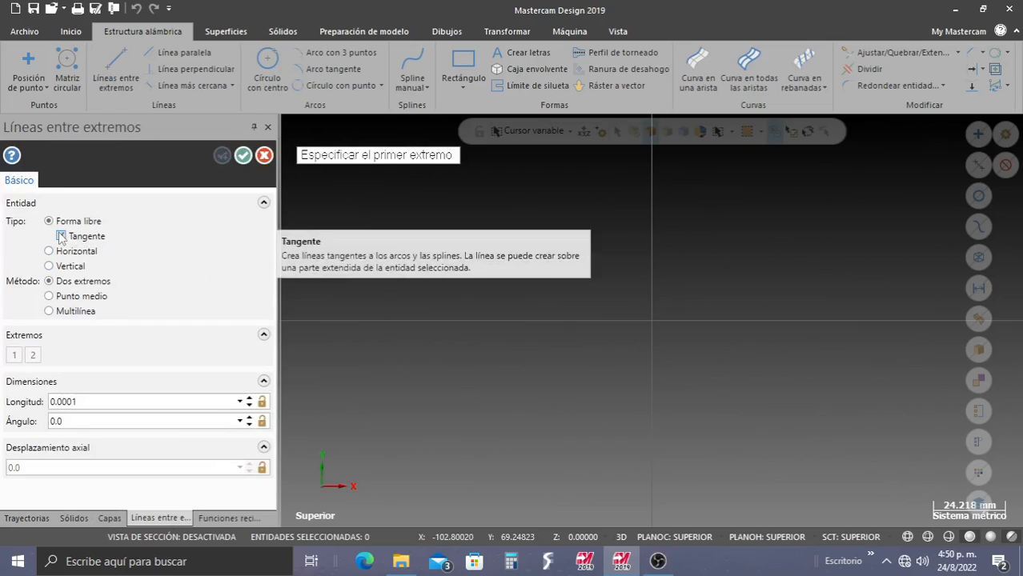
left_click(61, 237)
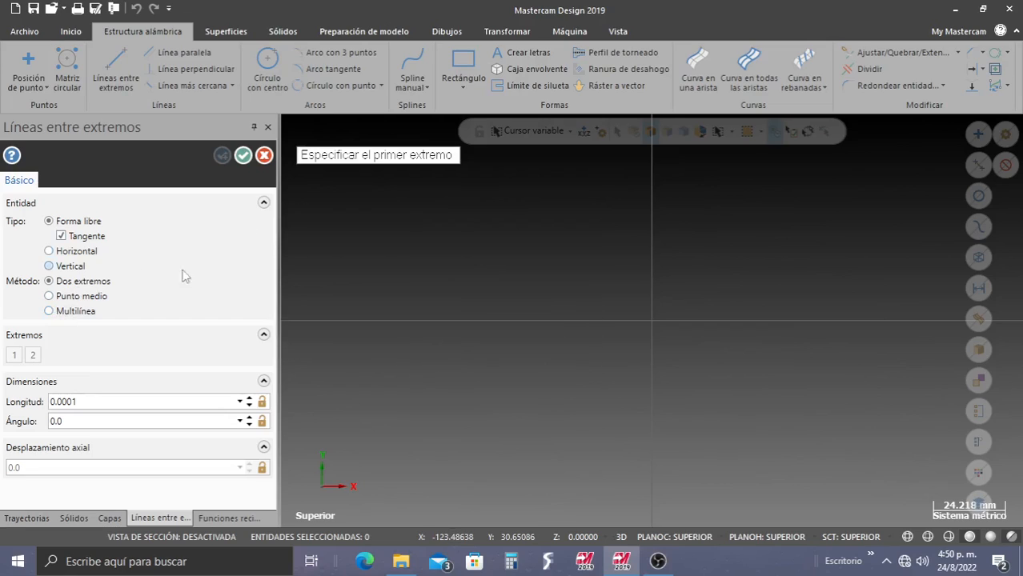
left_click(50, 297)
left_click(653, 323)
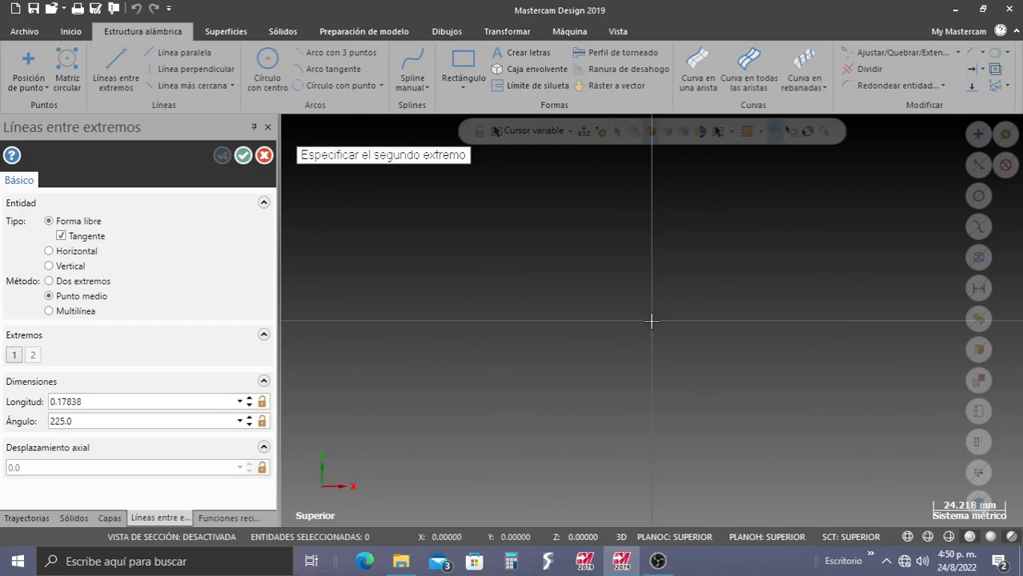
left_click(503, 322)
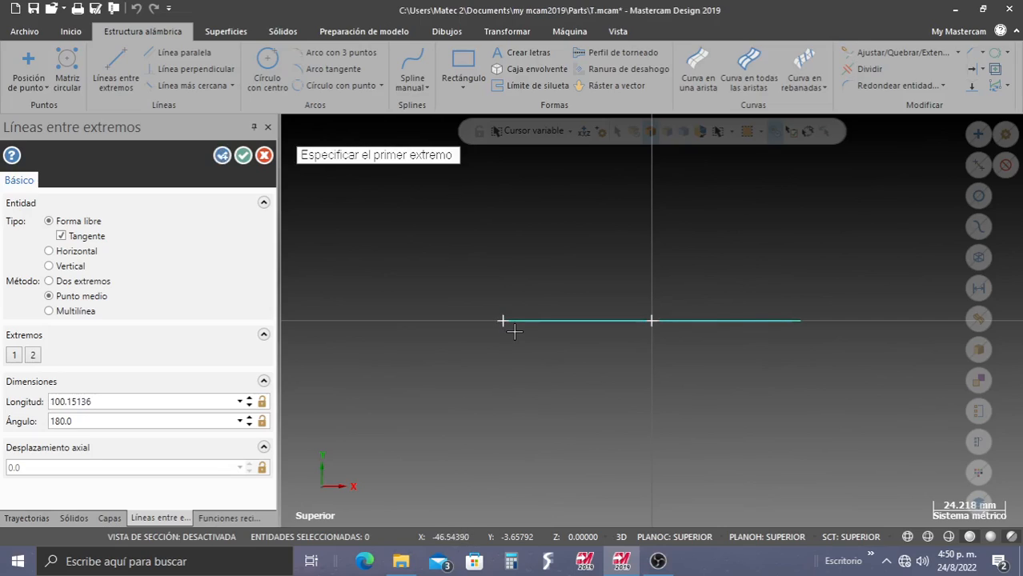
Set the horizontal line's length to 311.77 mm and accept it
left_click(97, 402)
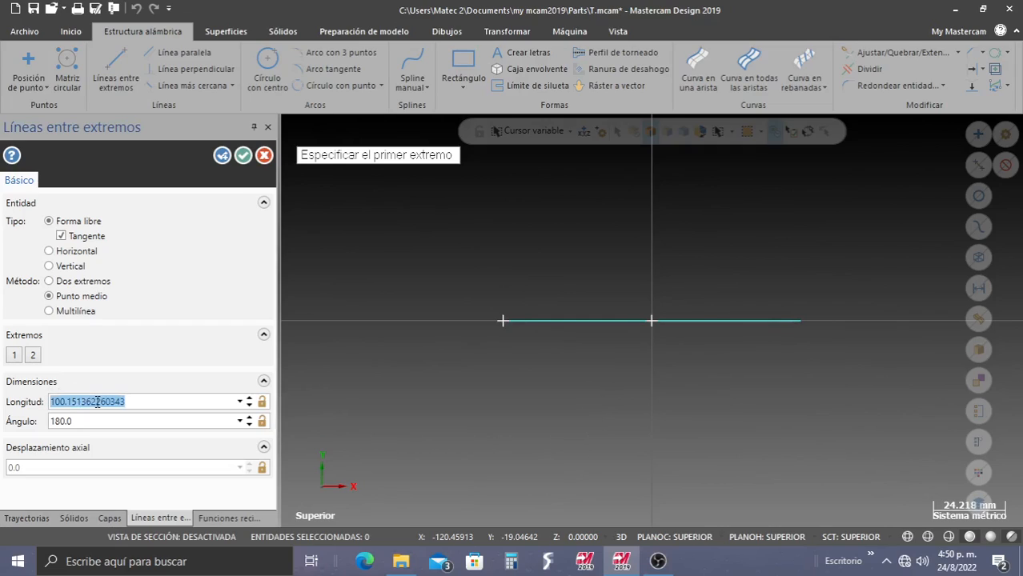
type("311.77")
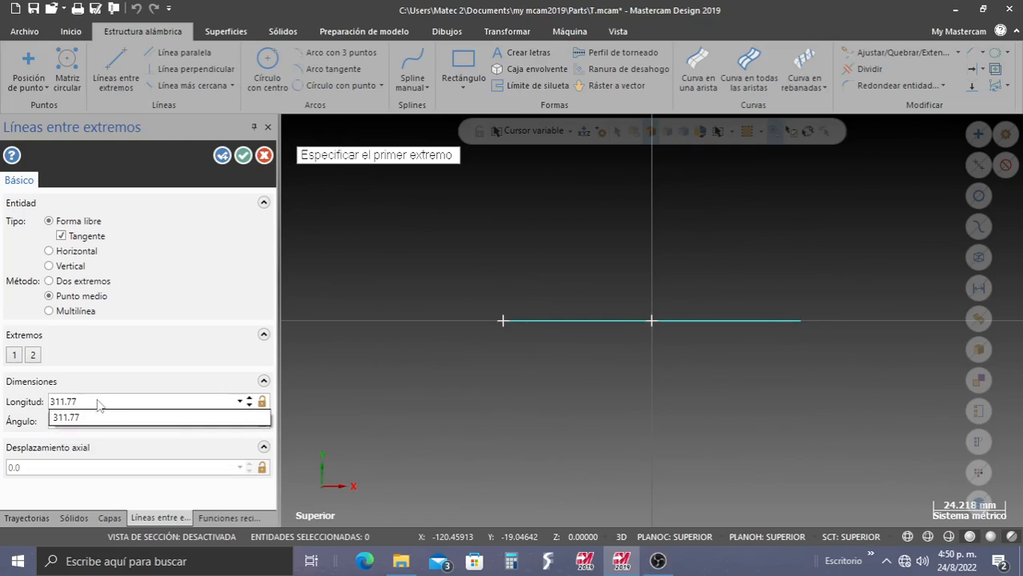
key("Return")
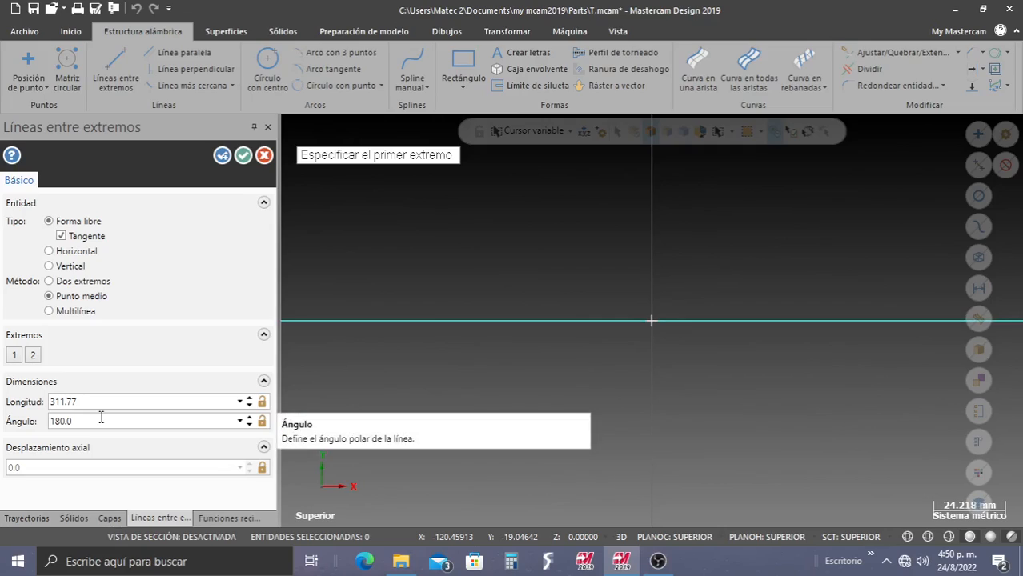
left_click(244, 157)
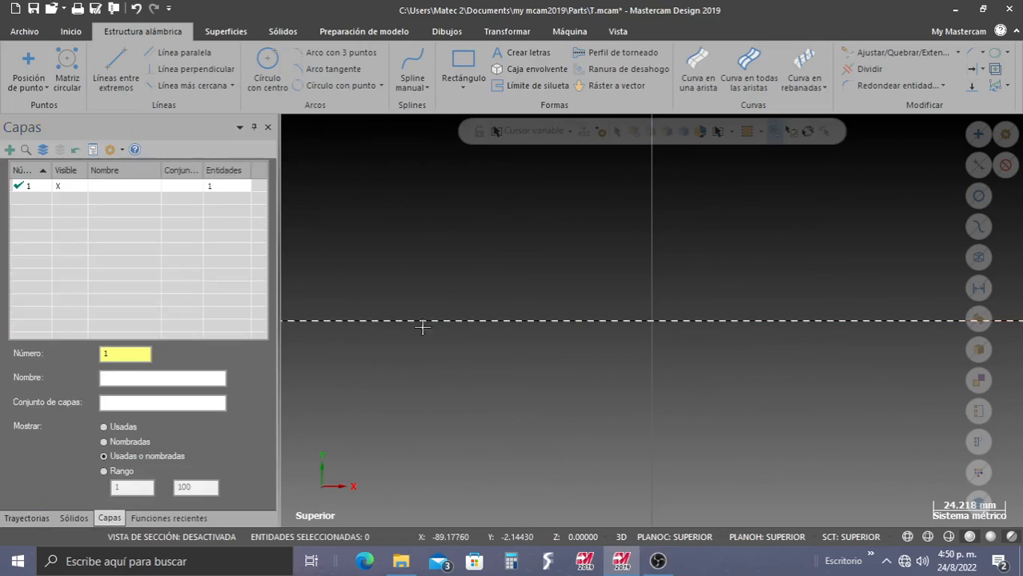
Draw an endpoint arc bulging above the horizontal line between its two ends, with a radius of about 239 mm
right_click(526, 361)
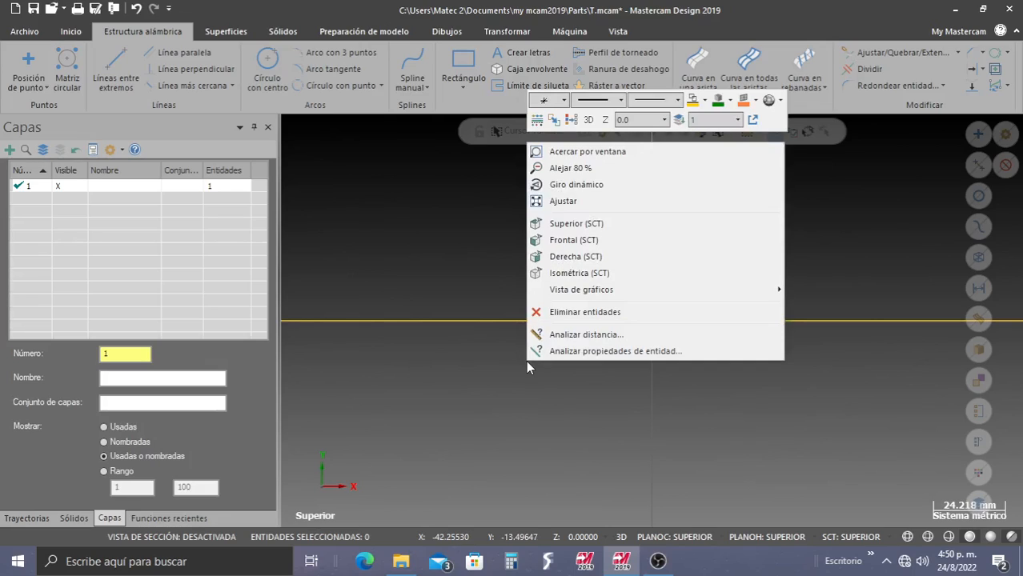
left_click(563, 201)
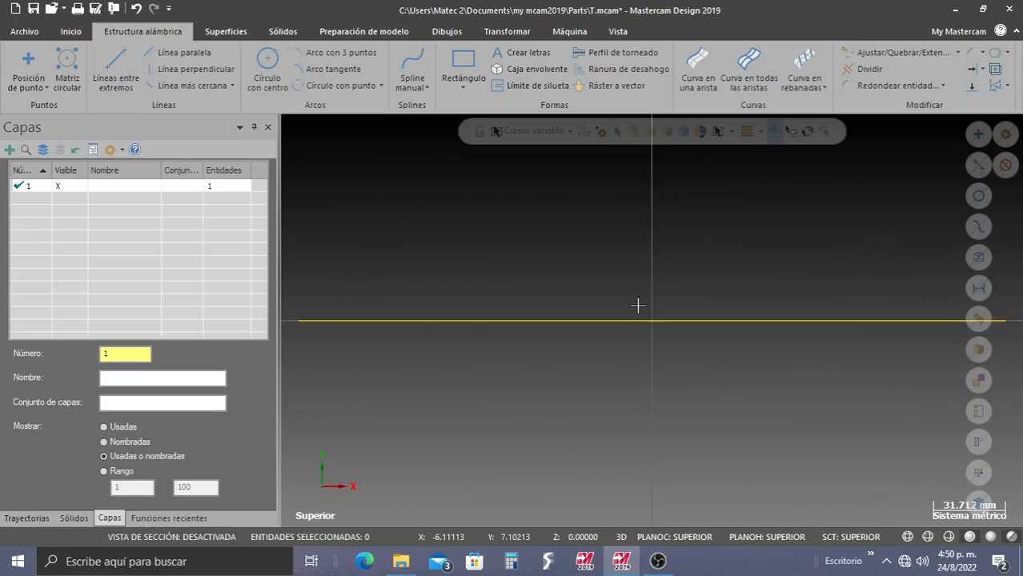
scroll(645, 301, "down", 3)
scroll(607, 316, "down", 2)
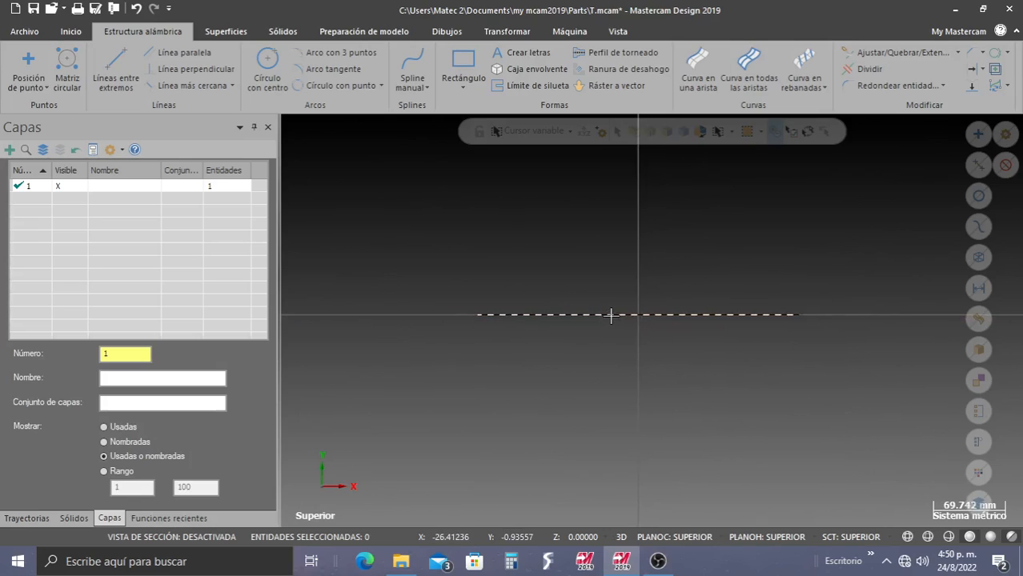
scroll(664, 299, "up", 1)
scroll(666, 298, "up", 3)
scroll(664, 302, "down", 6)
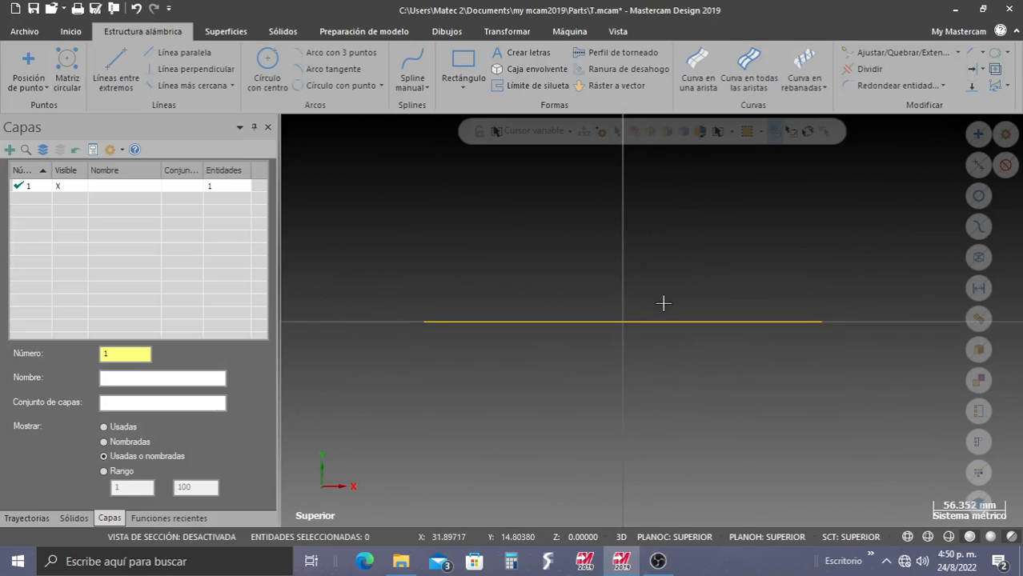
scroll(657, 294, "up", 3)
scroll(657, 292, "down", 1)
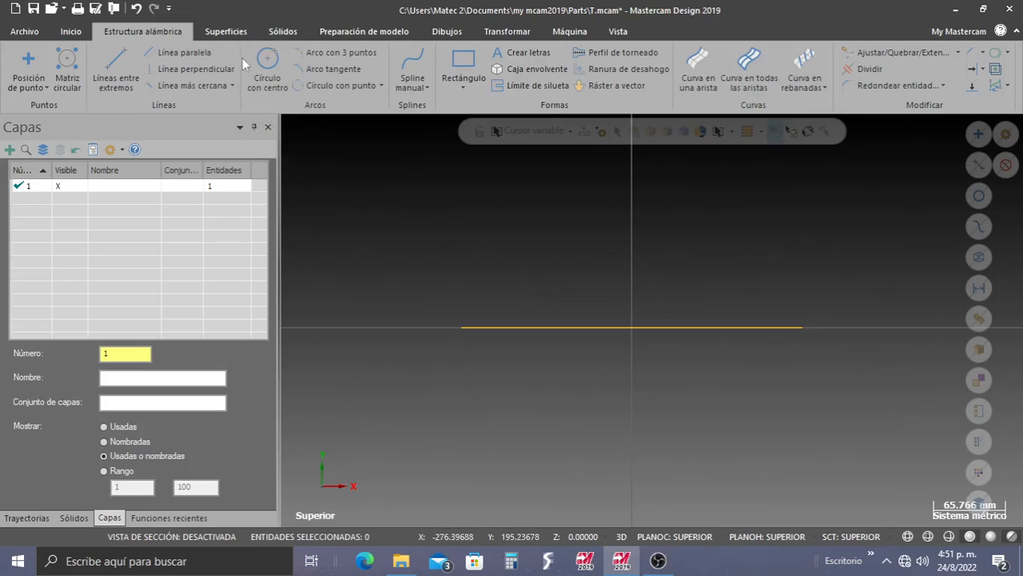
left_click(381, 86)
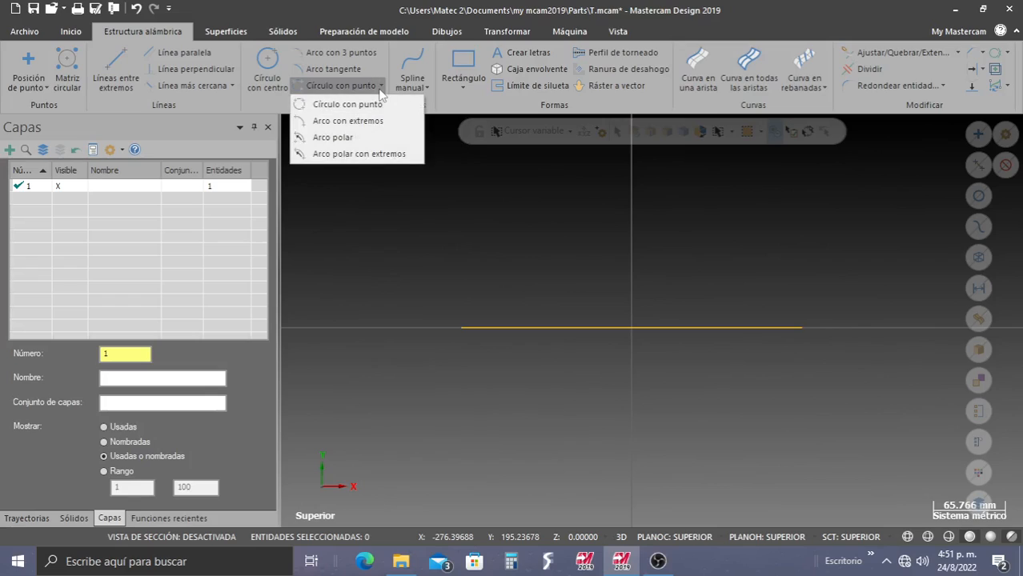
left_click(343, 121)
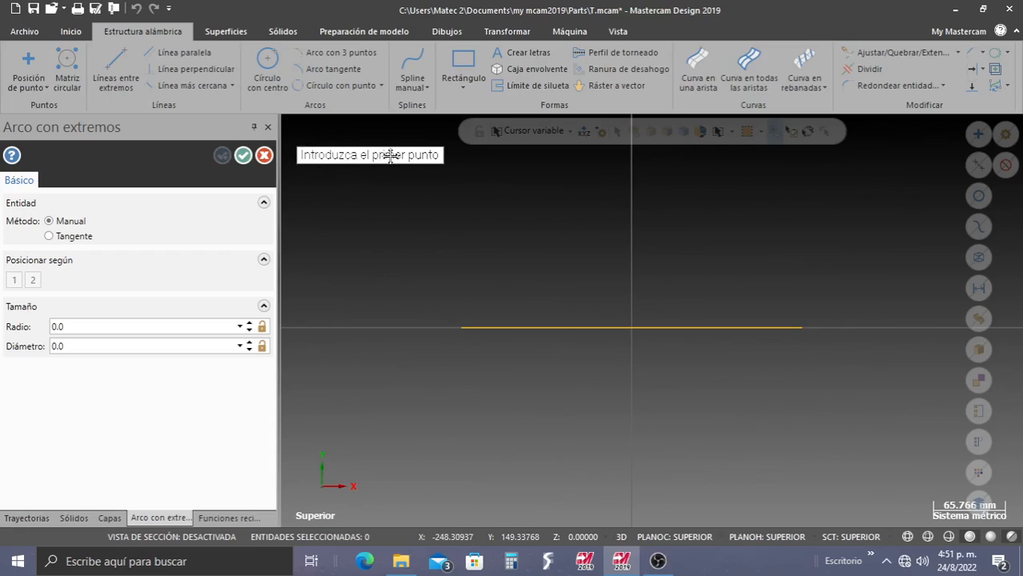
left_click(460, 328)
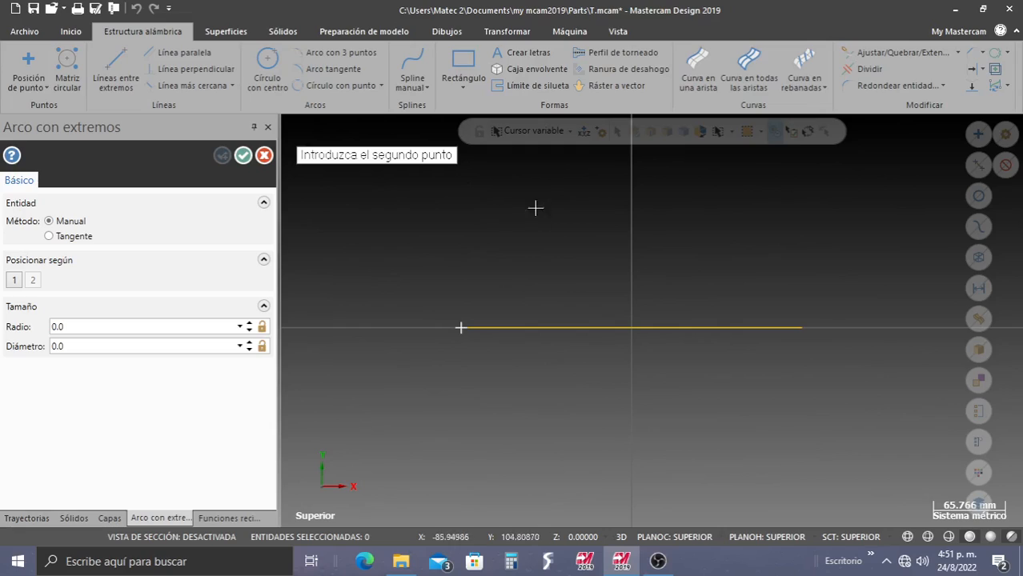
left_click(803, 328)
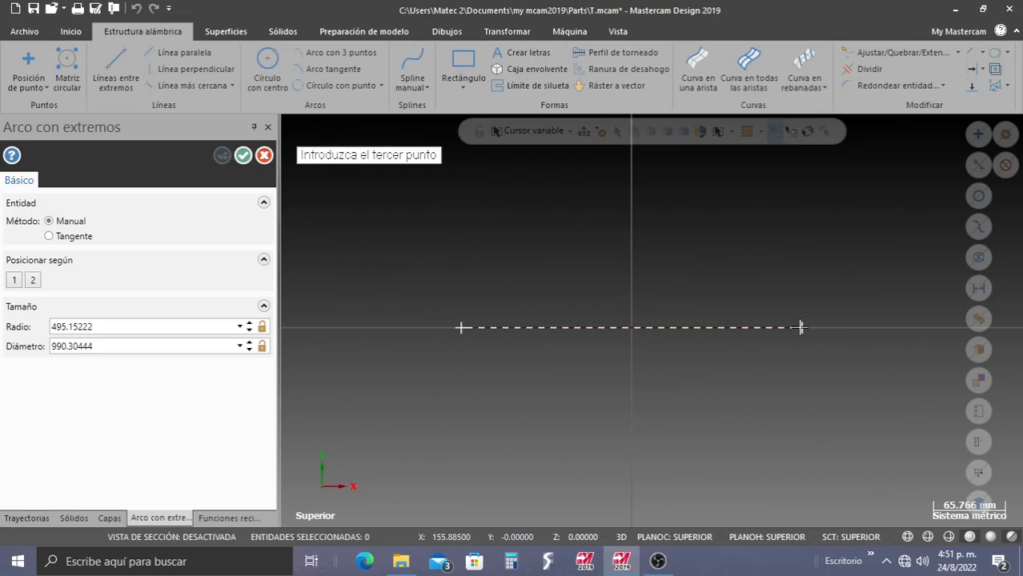
left_click(695, 272)
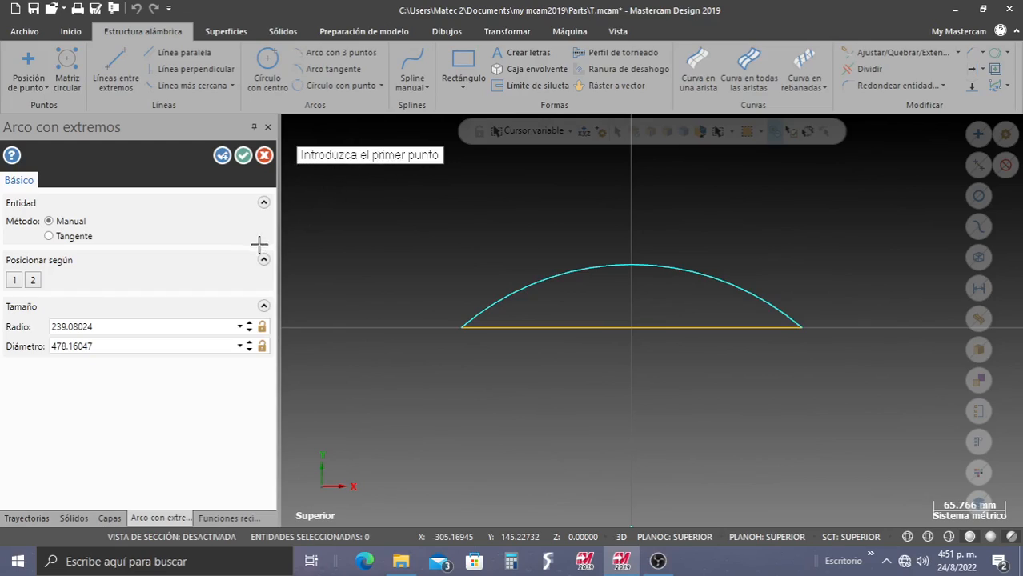
Set the arc's radius to 1800 mm and accept it
left_click(108, 327)
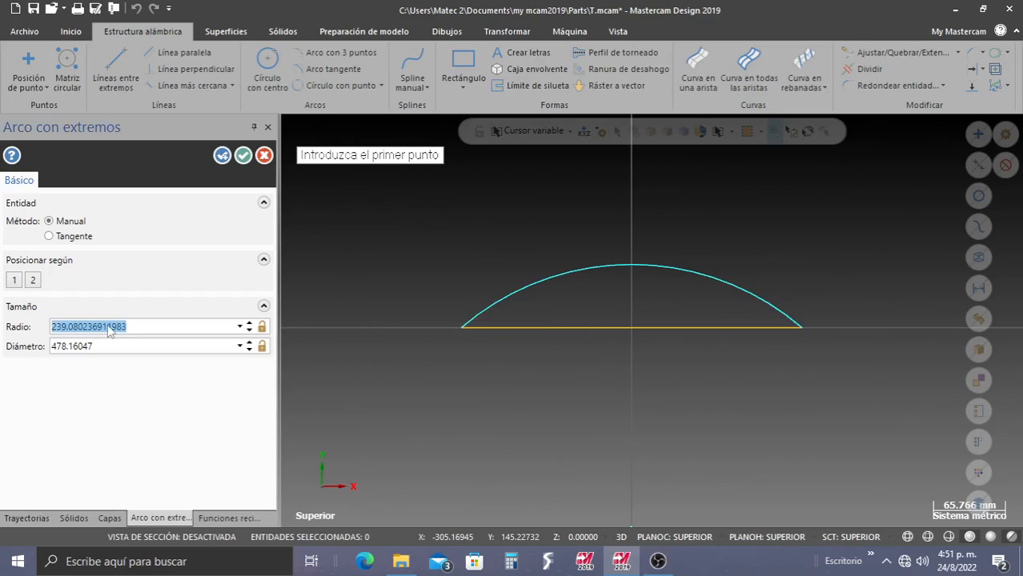
type("1800")
key("Return")
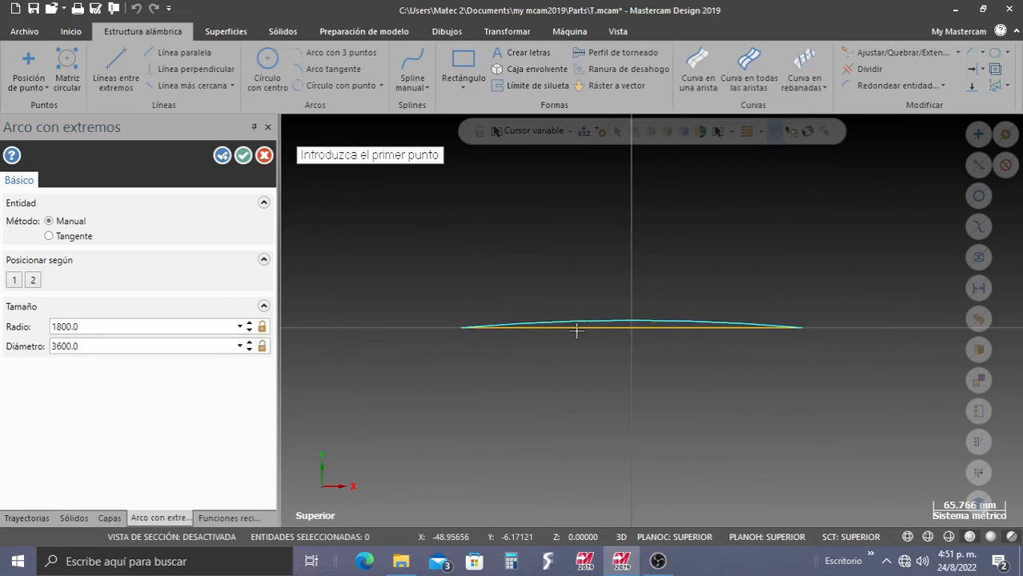
left_click(244, 157)
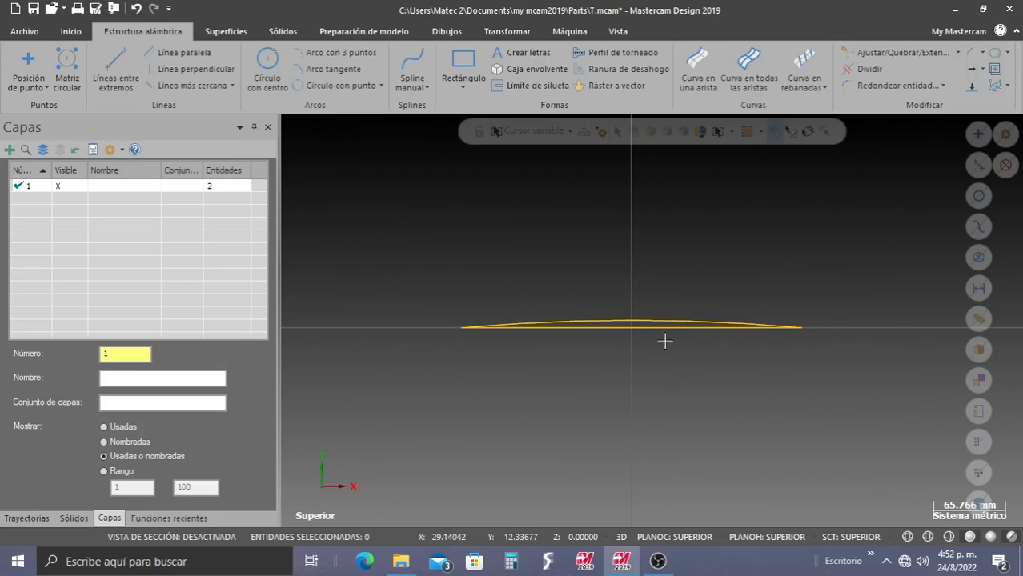
Add a radius dimension to the arc, placing its text below the horizontal line near the centre
left_click(447, 34)
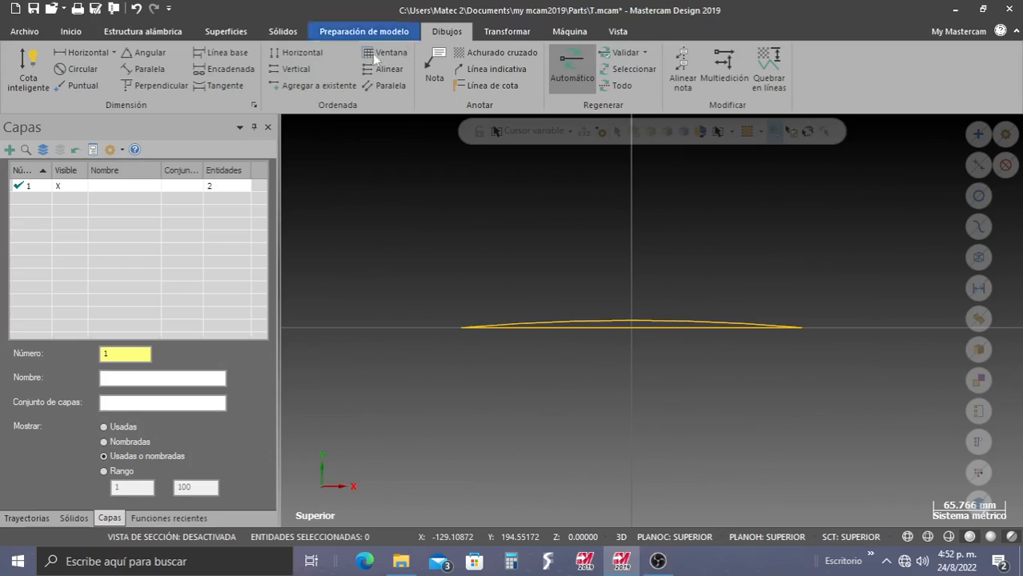
left_click(72, 70)
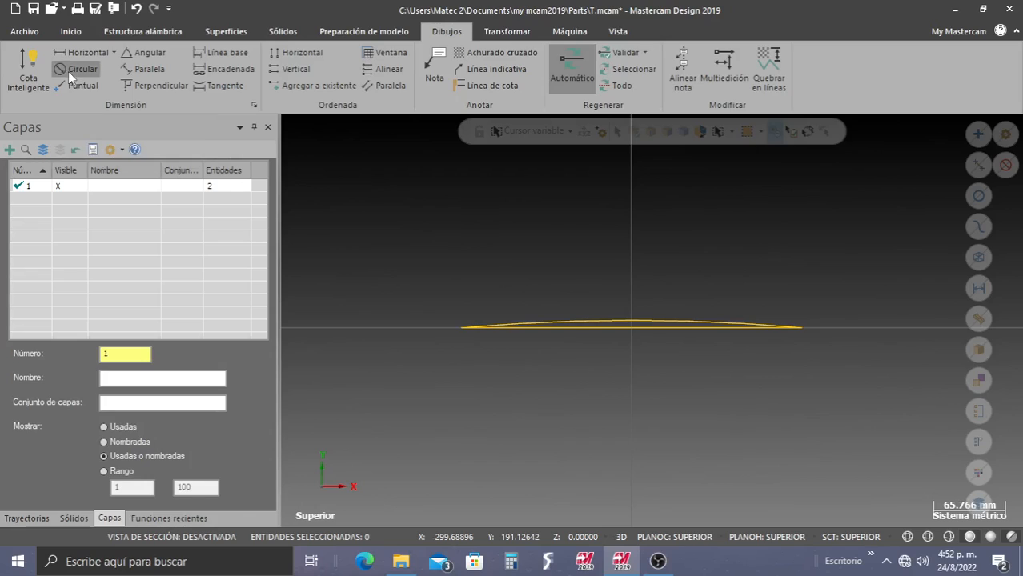
left_click(593, 322)
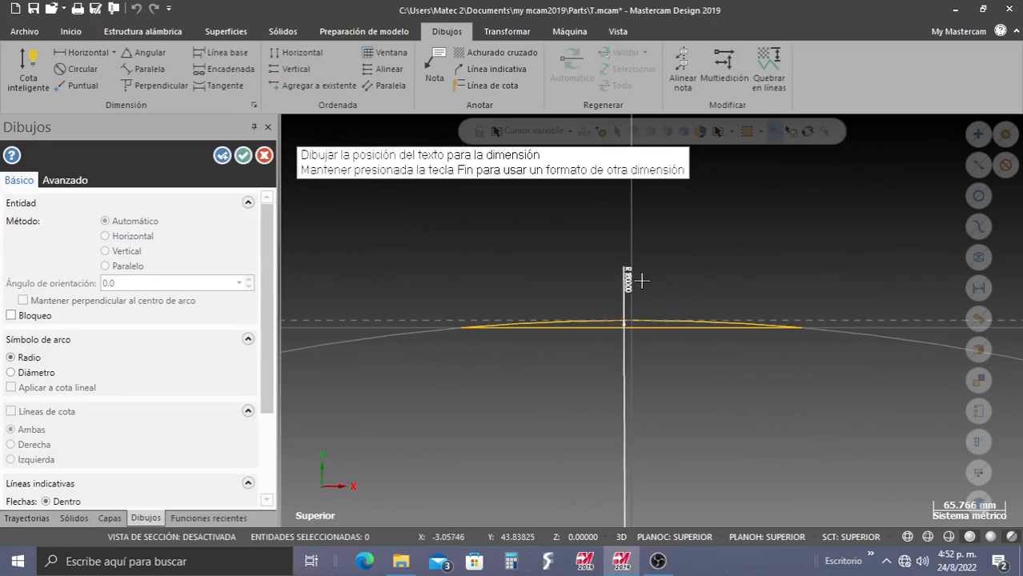
left_click(627, 372)
scroll(639, 395, "up", 1)
scroll(639, 395, "up", 2)
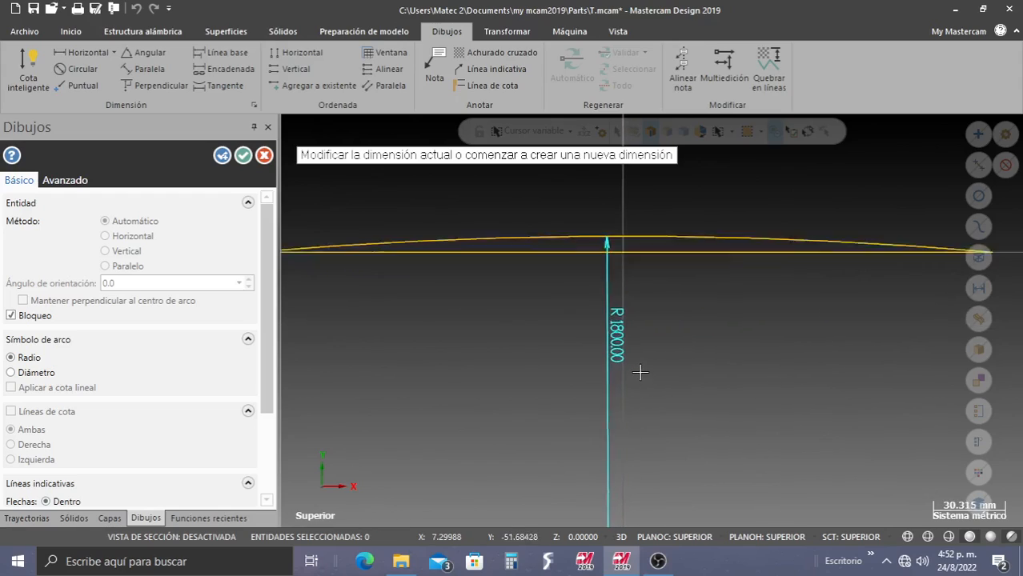
scroll(651, 378, "down", 1)
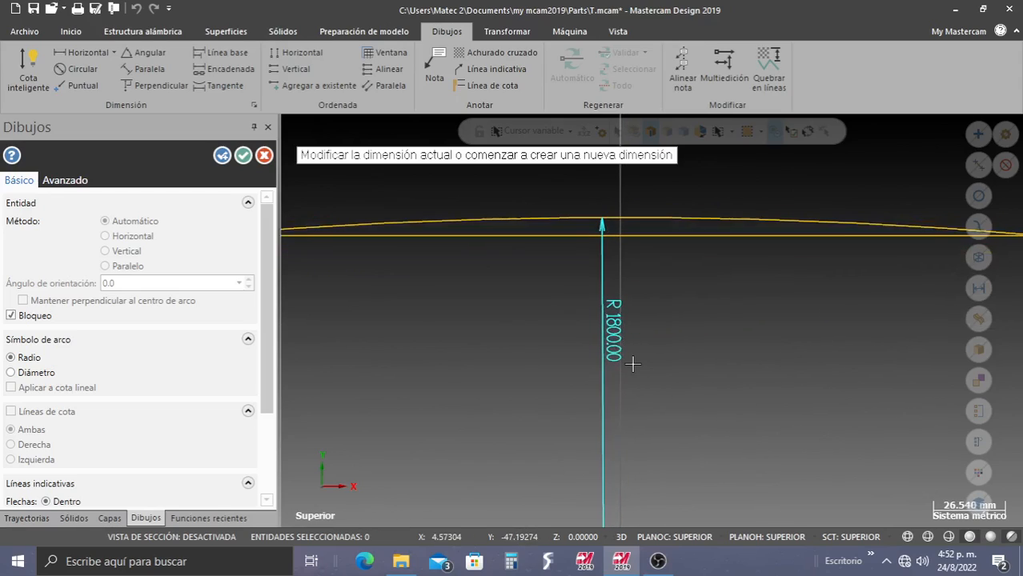
scroll(635, 361, "down", 1)
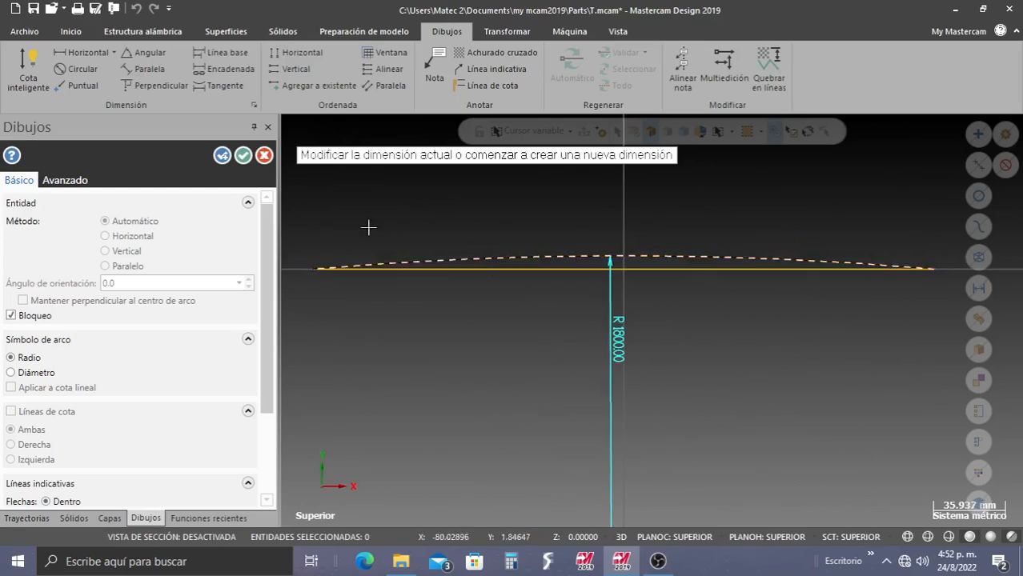
left_click(242, 155)
scroll(407, 284, "down", 4)
scroll(379, 259, "up", 3)
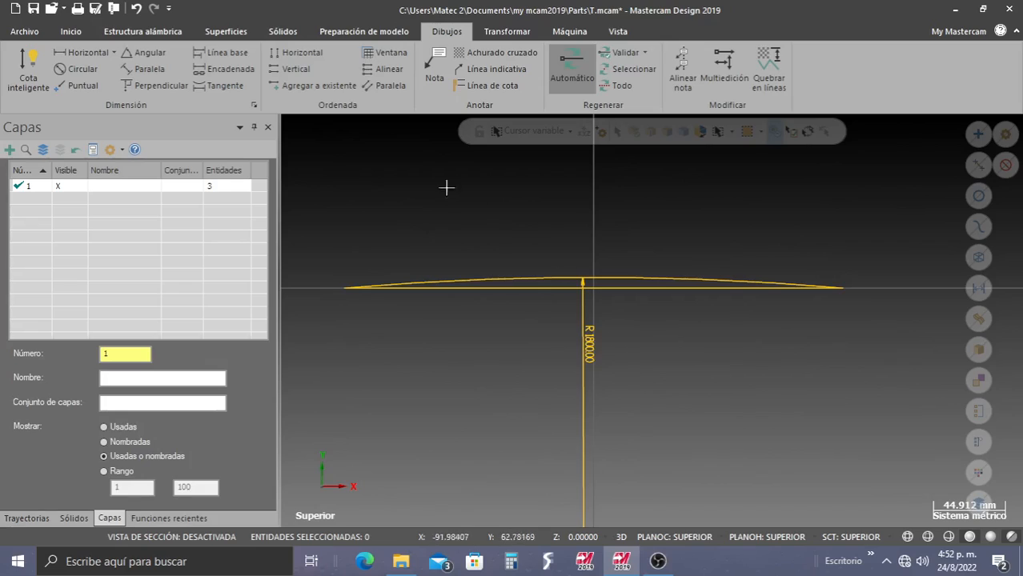
Draw a two-endpoint line from the horizontal line's left end down to the right, about 58 mm long at about 298°
left_click(163, 31)
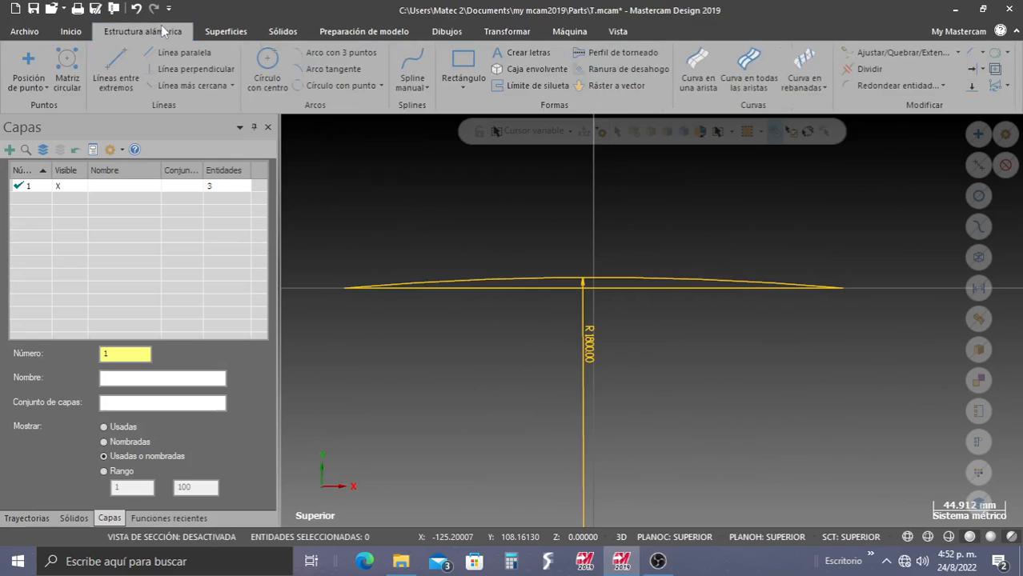
left_click(104, 68)
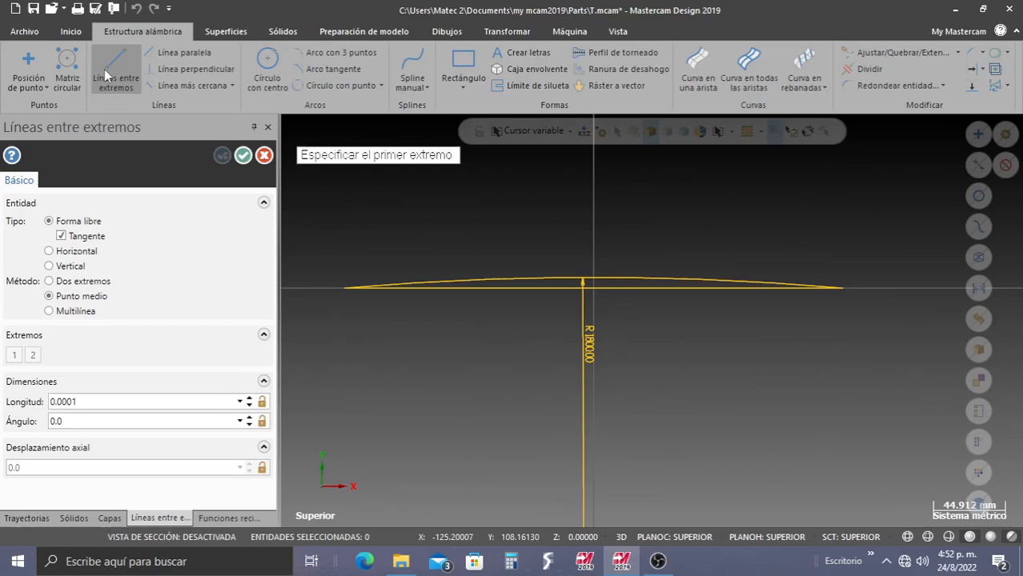
left_click(49, 283)
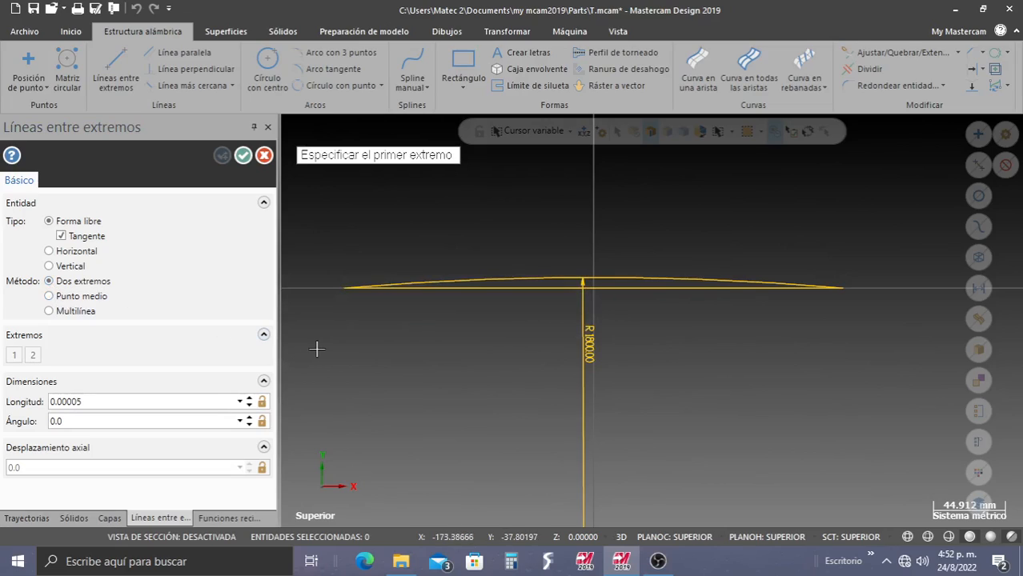
left_click(343, 290)
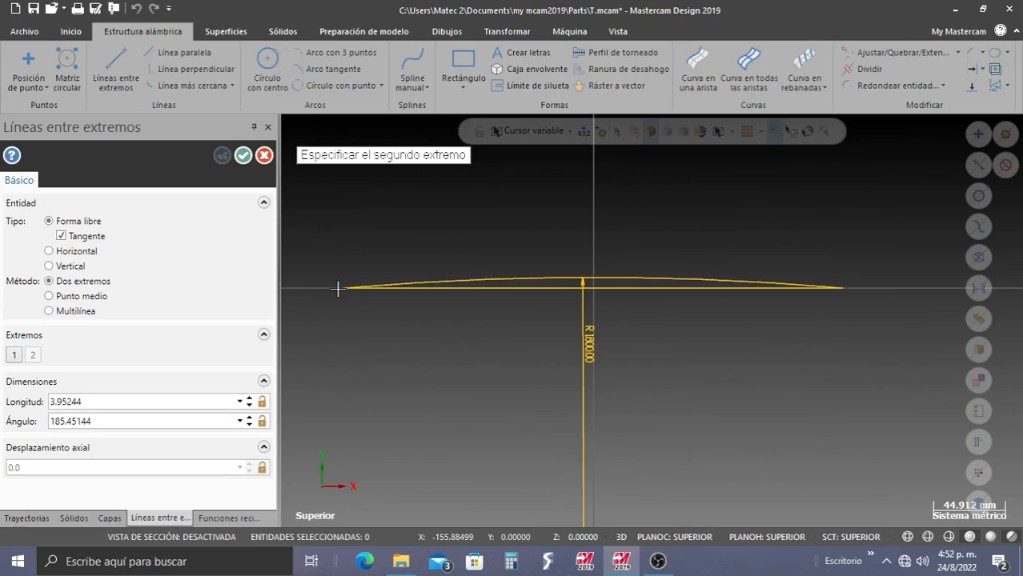
left_click(386, 370)
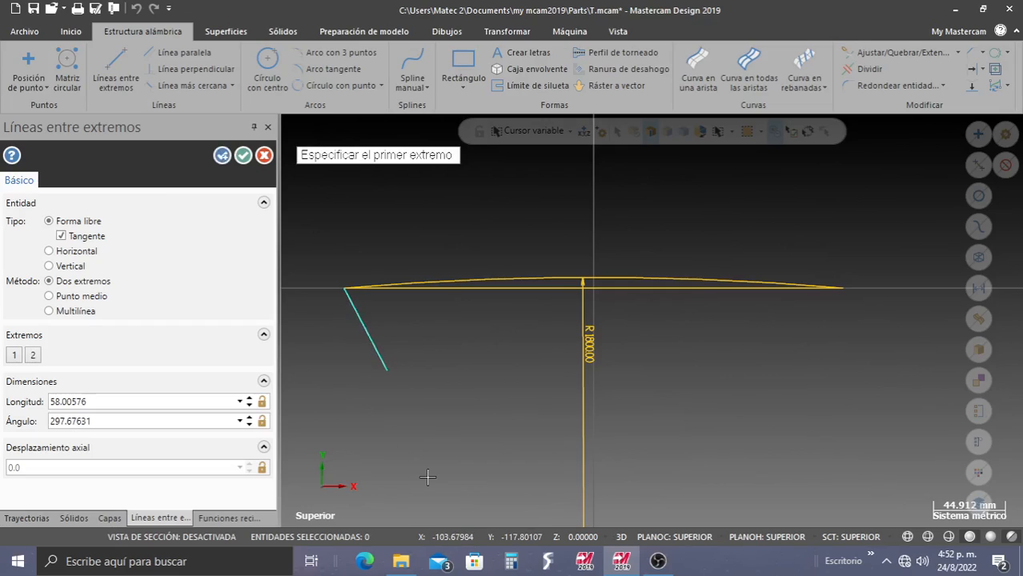
left_click(101, 401)
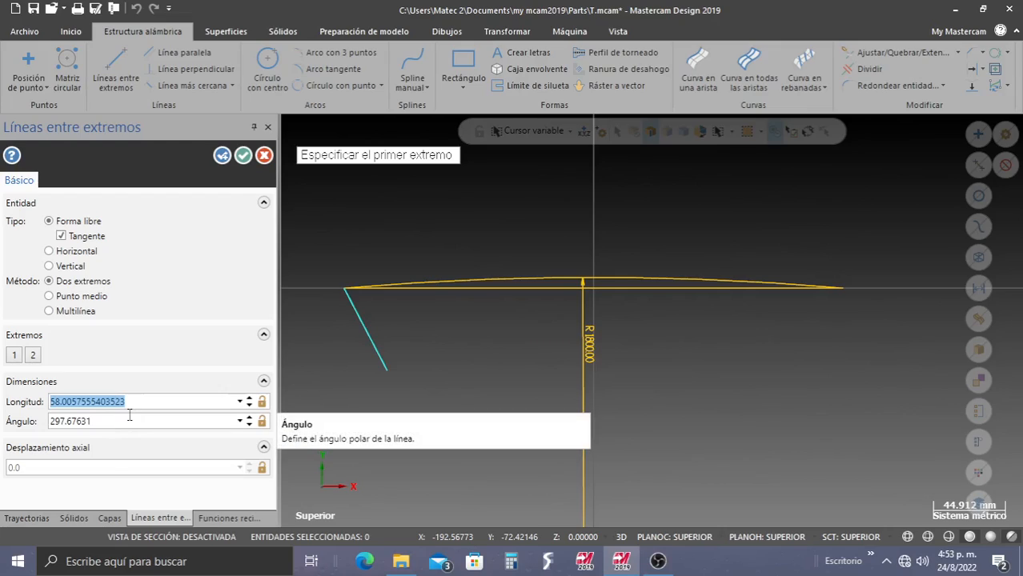
type("311.77")
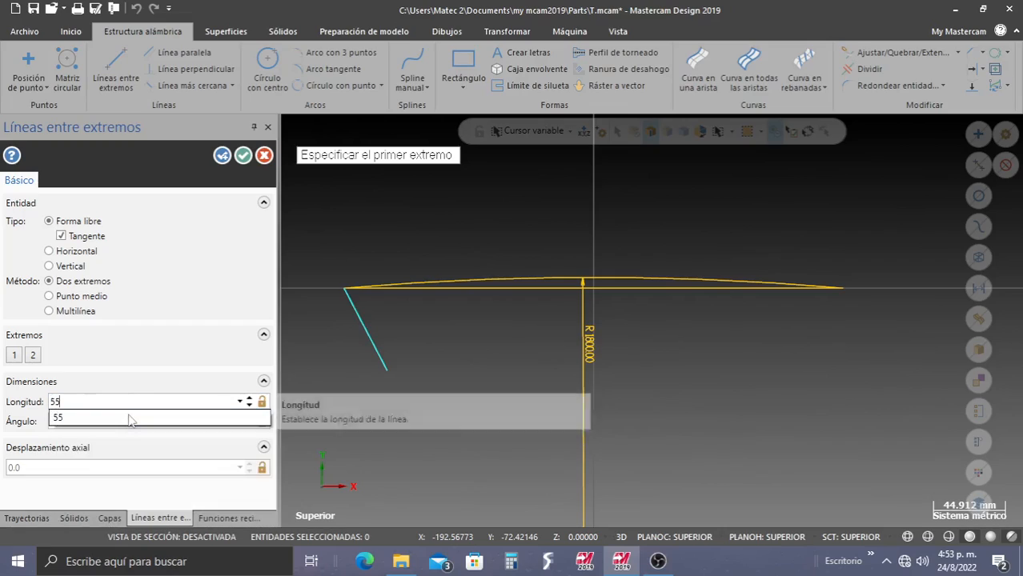
key("Return")
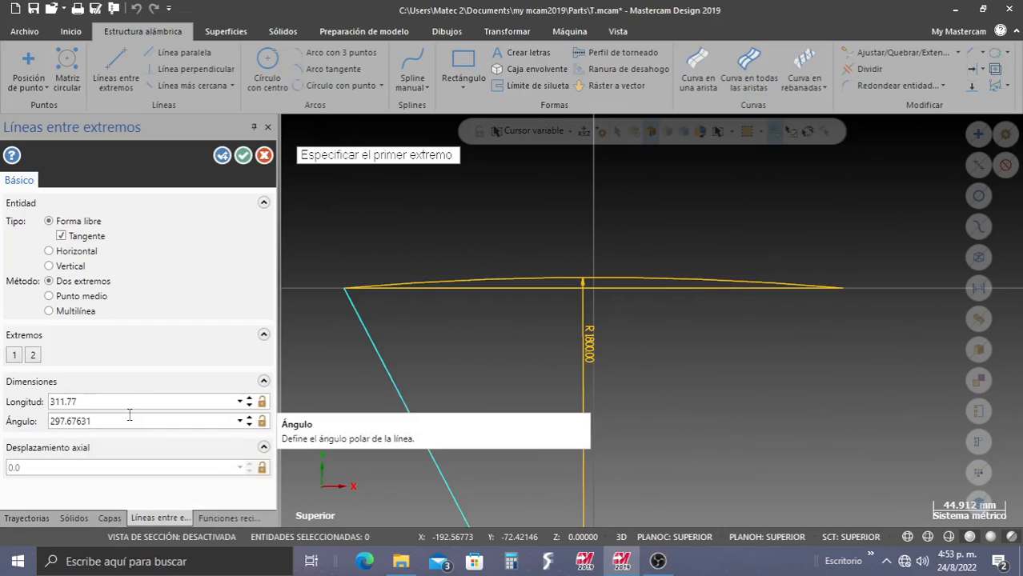
Set the left side line's length to 55 mm and its angle to 270+5 degrees, and accept the line
left_click(100, 402)
type("55")
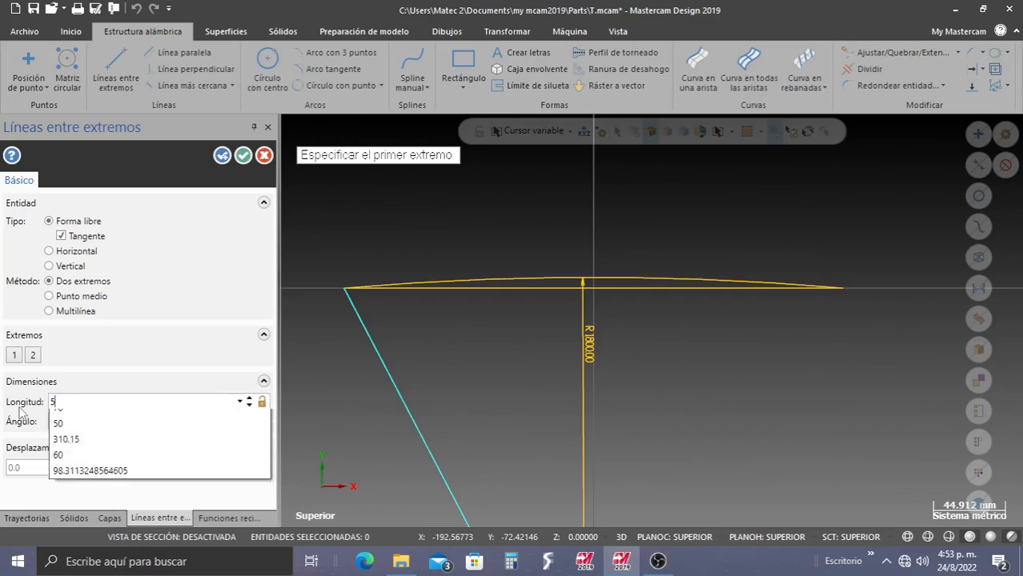
key("Return")
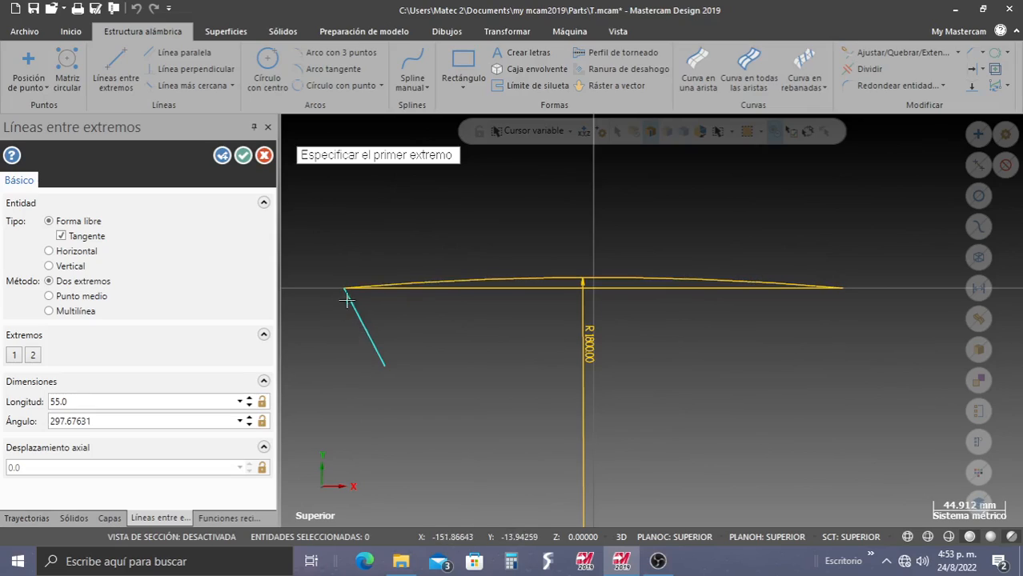
left_click(119, 422)
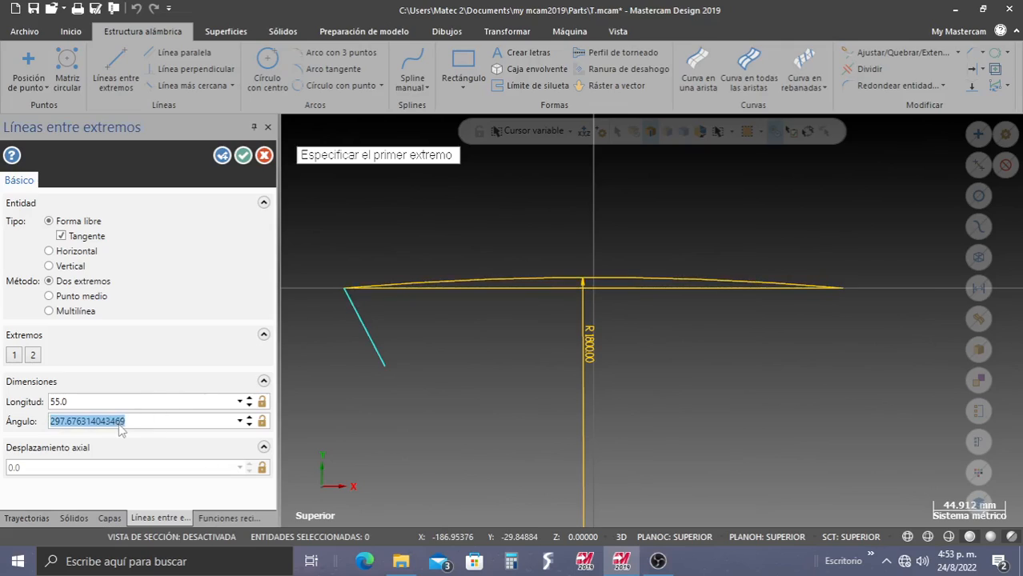
type("270")
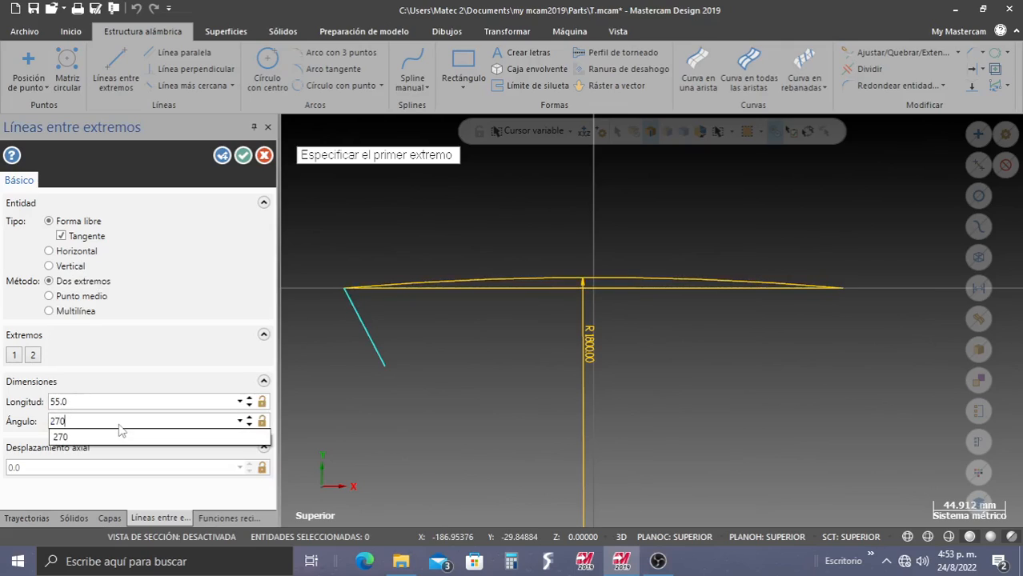
type("+")
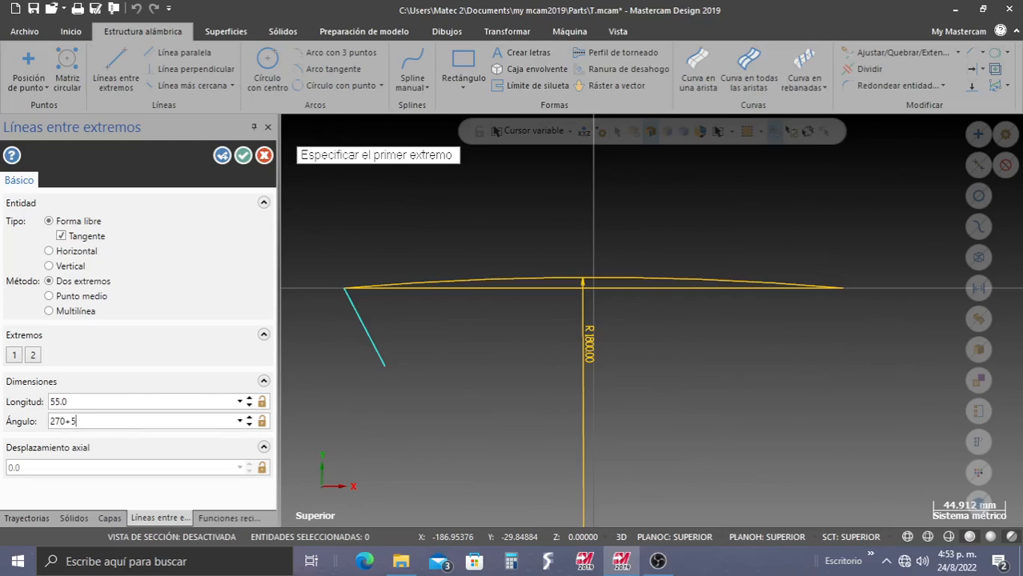
type("5")
key("Return")
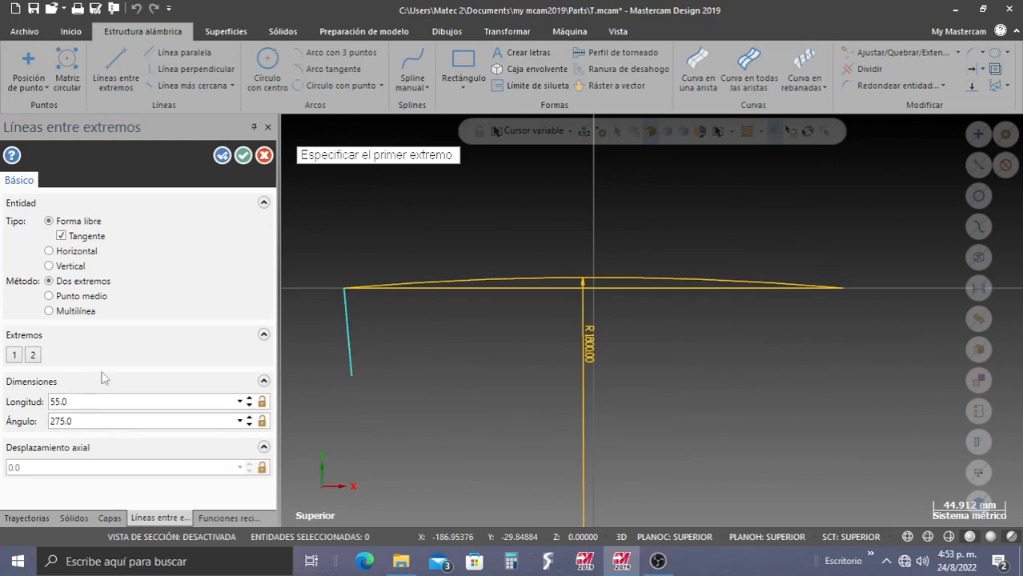
left_click(243, 155)
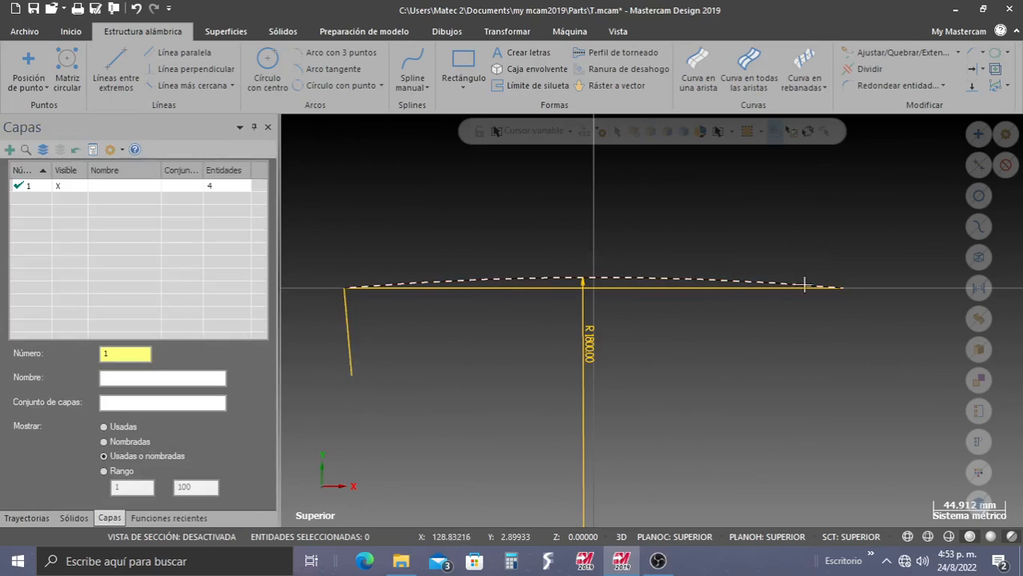
Draw a two-endpoint line from the horizontal line's right end down to the left, about 78 mm long at about 239°
left_click(116, 65)
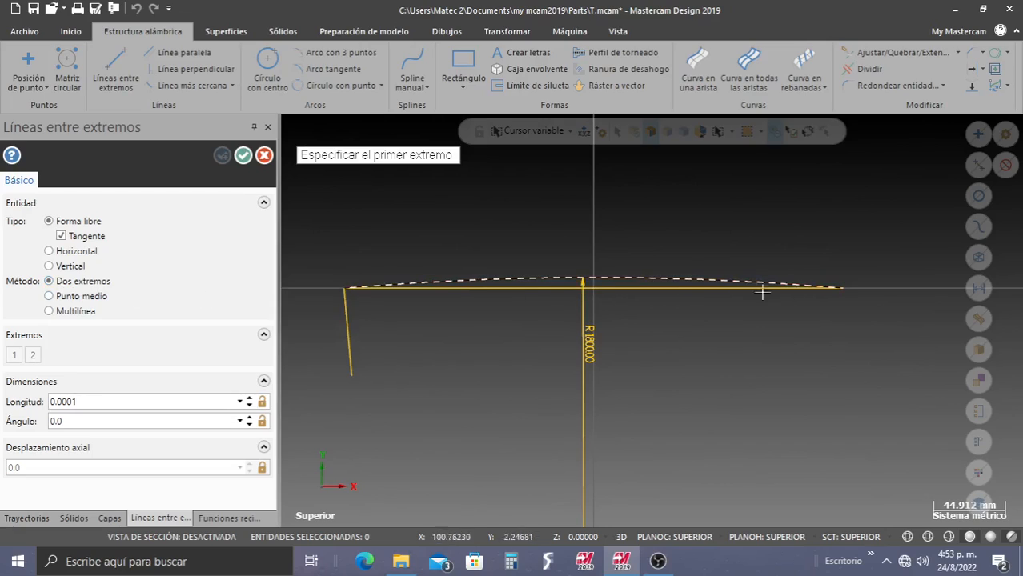
left_click(843, 290)
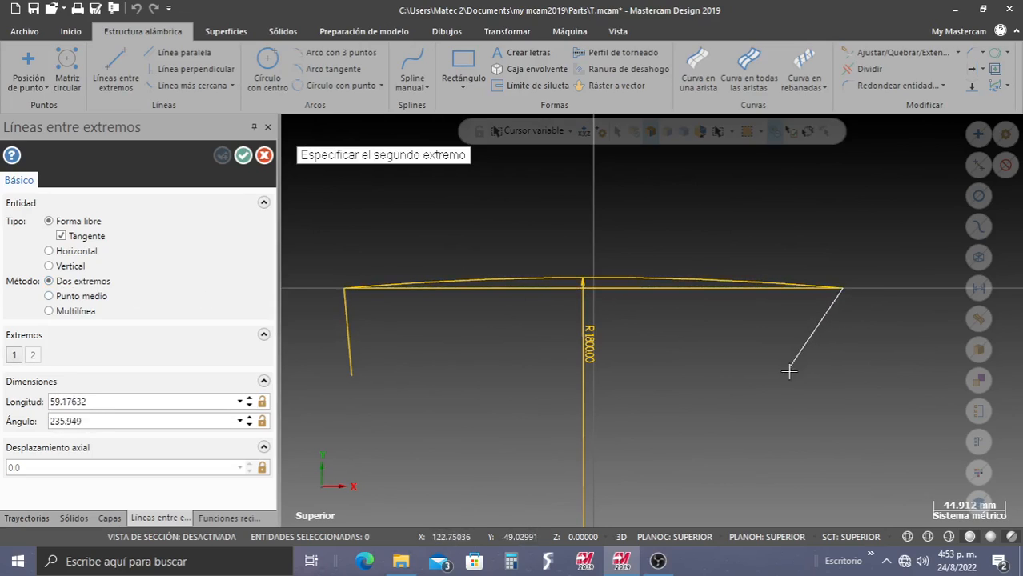
left_click(779, 394)
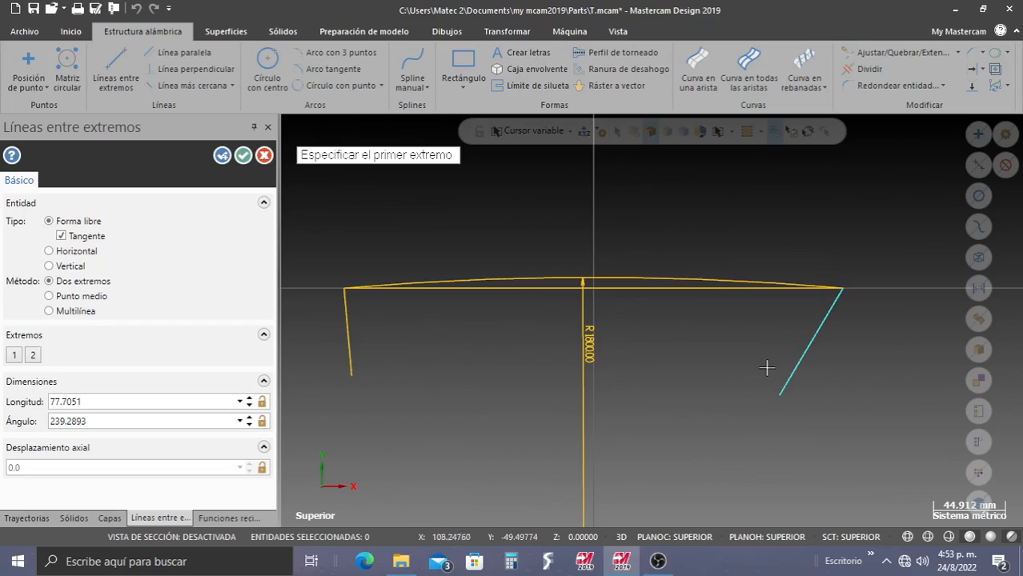
Set the right side line's length to 55 mm and its angle to 270-5 degrees, and accept the line
left_click(108, 402)
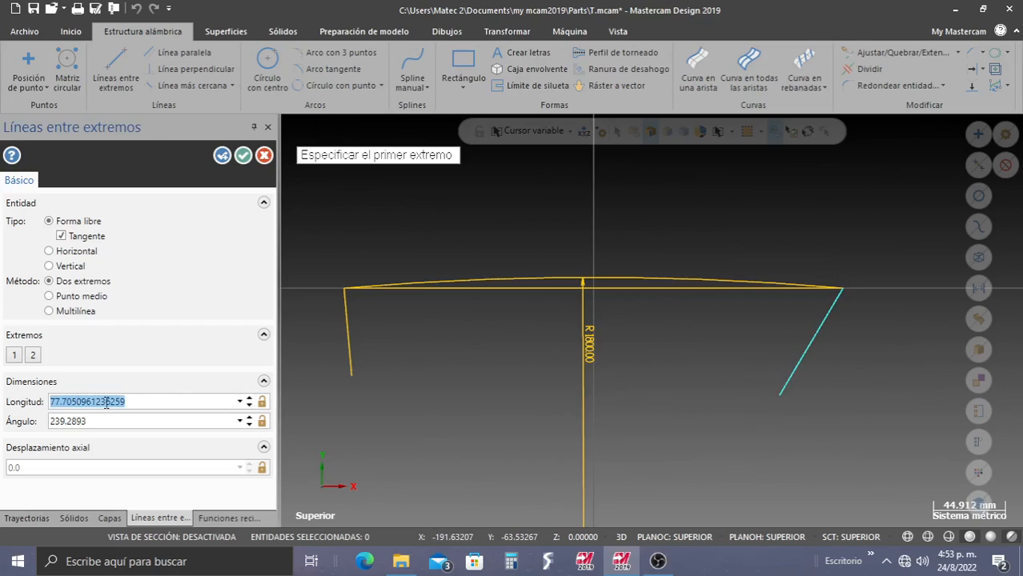
type("55")
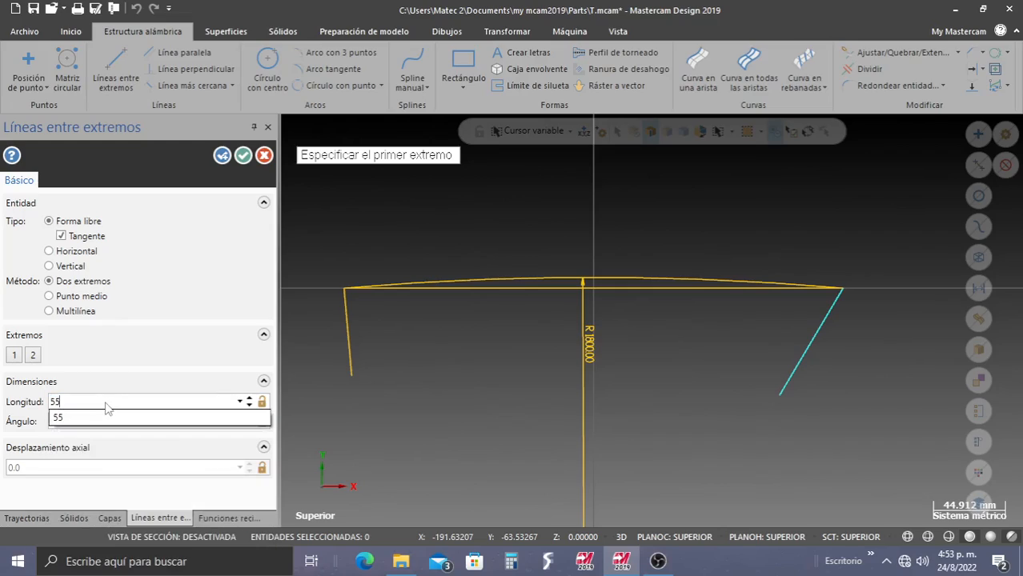
key("Return")
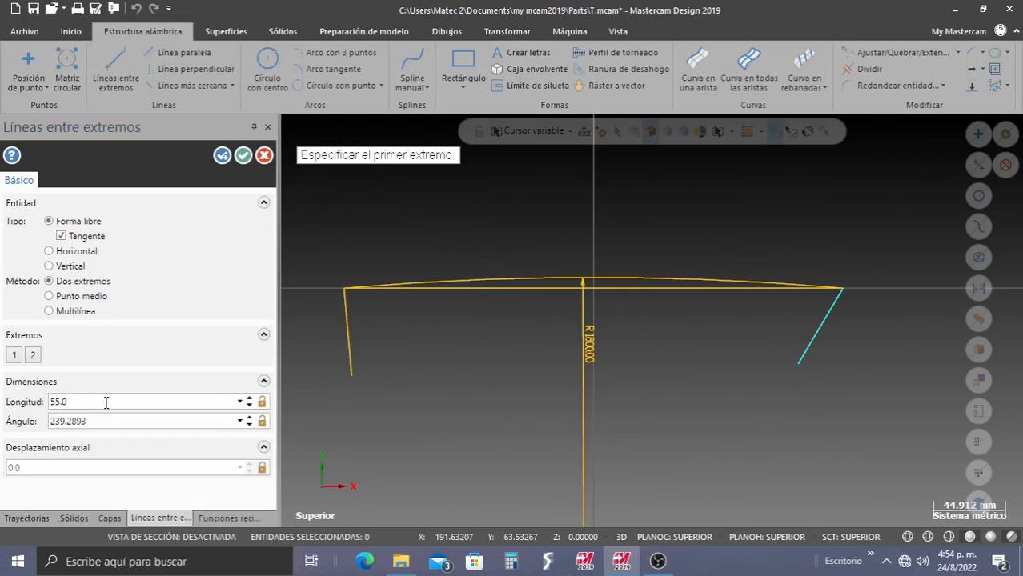
left_click(124, 422)
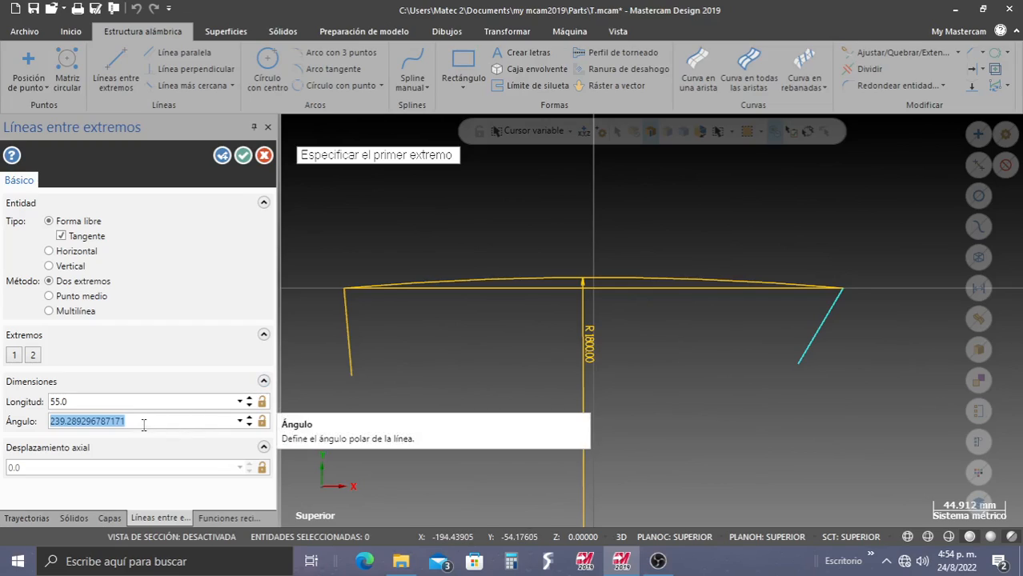
type("270")
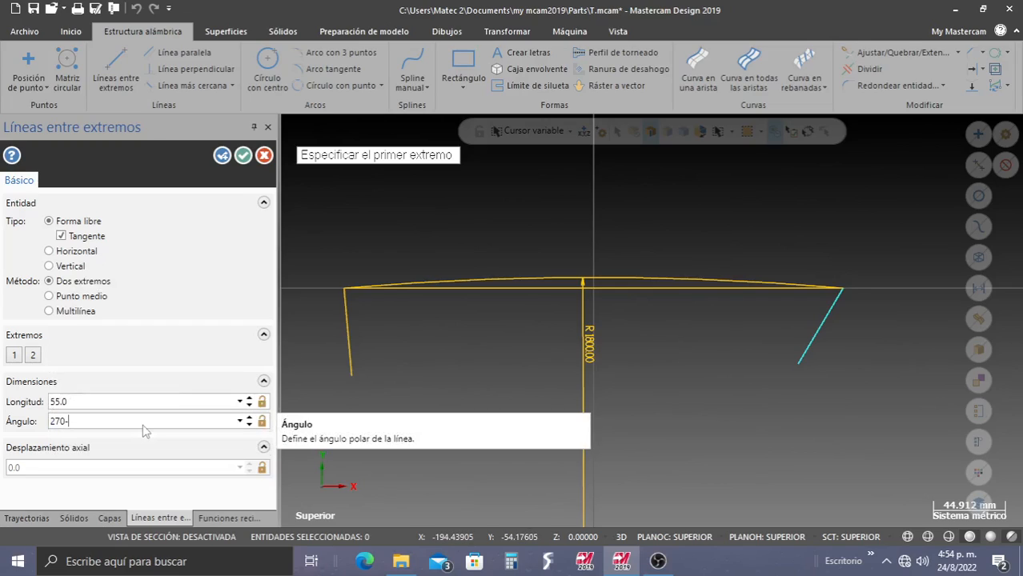
type("-5")
key("Return")
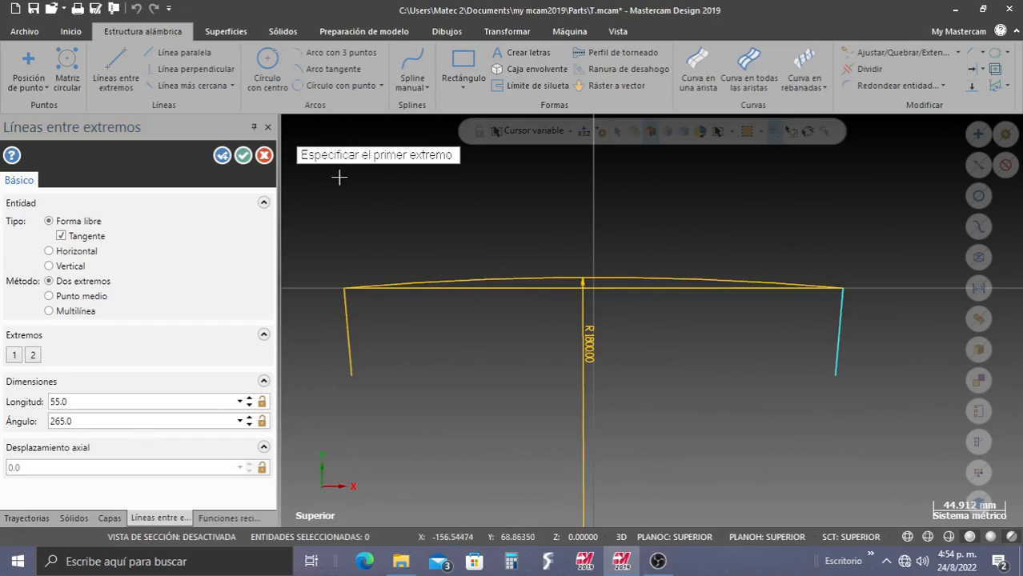
left_click(244, 157)
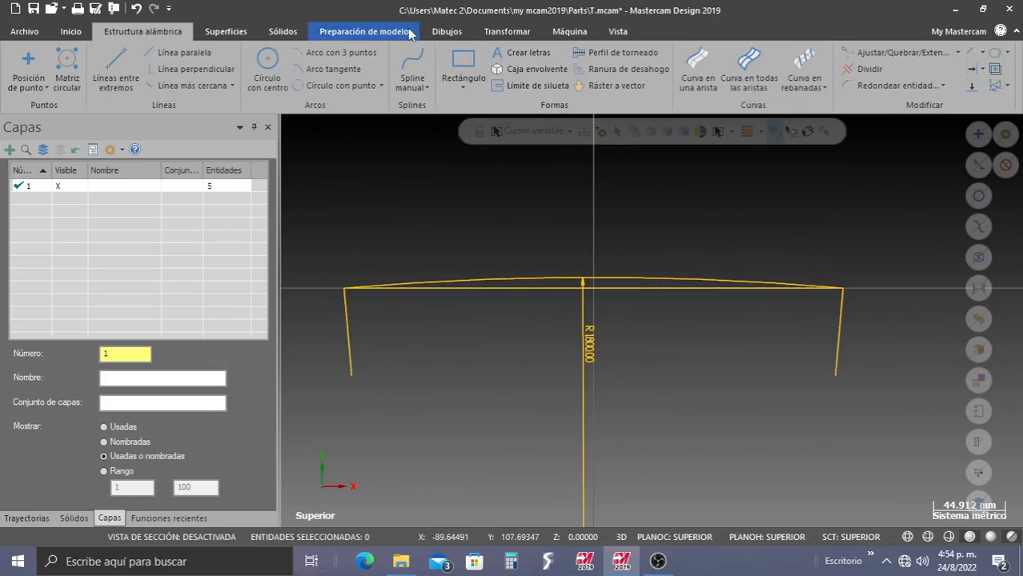
Add an angular dimension between the left and right side lines, placing its text above the arc near the centre
left_click(446, 31)
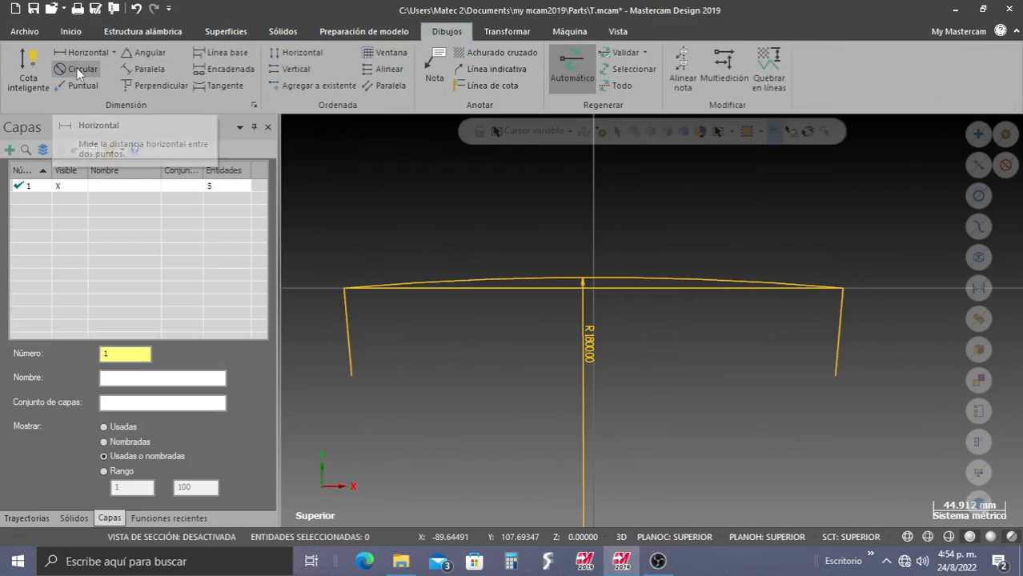
left_click(139, 55)
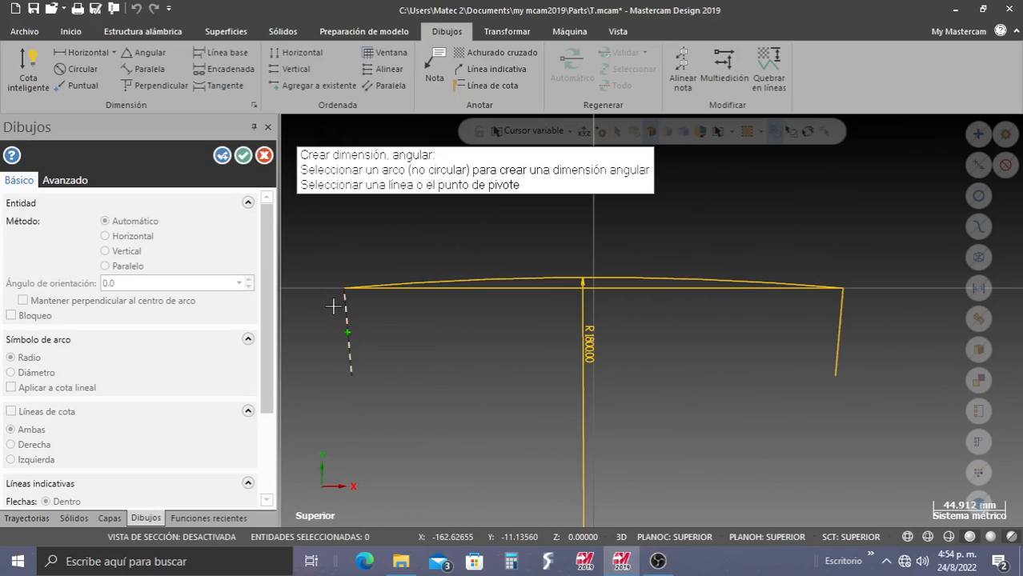
left_click(335, 307)
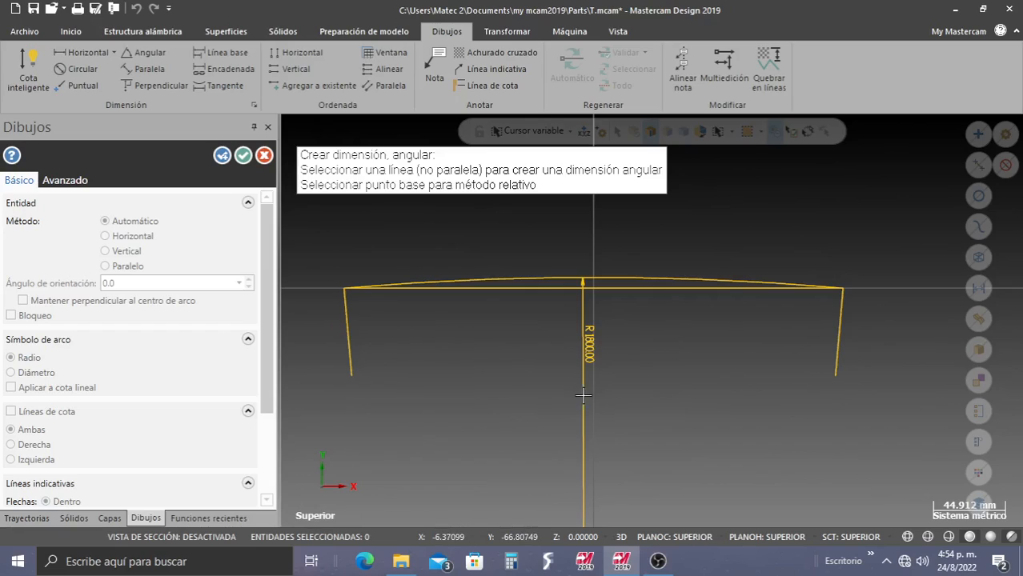
left_click(849, 309)
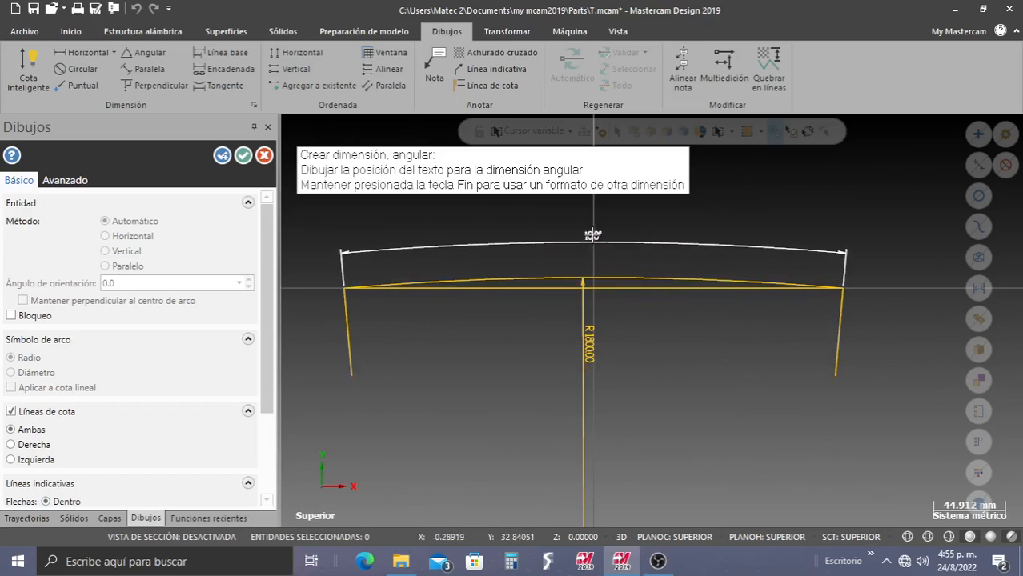
left_click(589, 233)
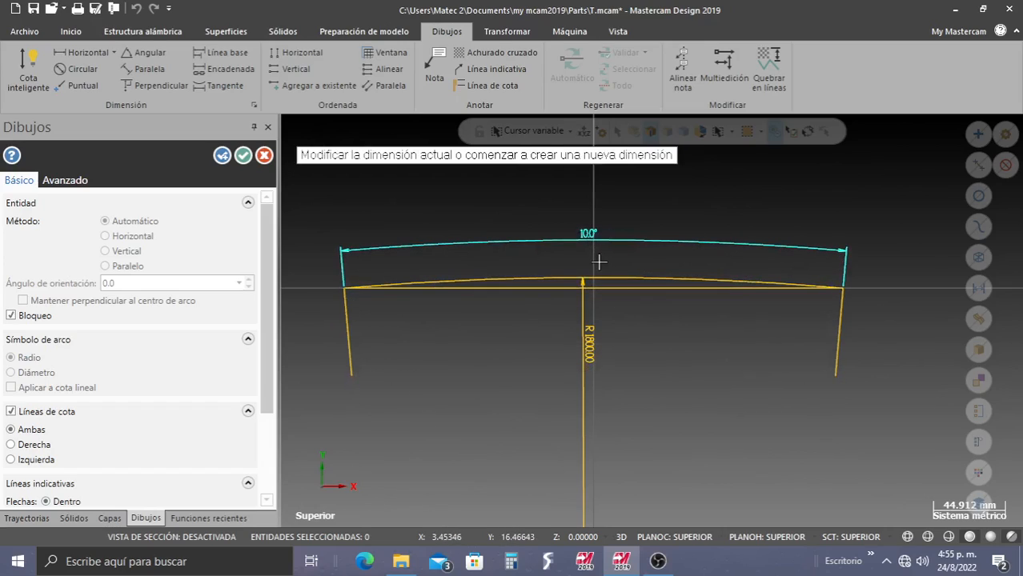
left_click(243, 155)
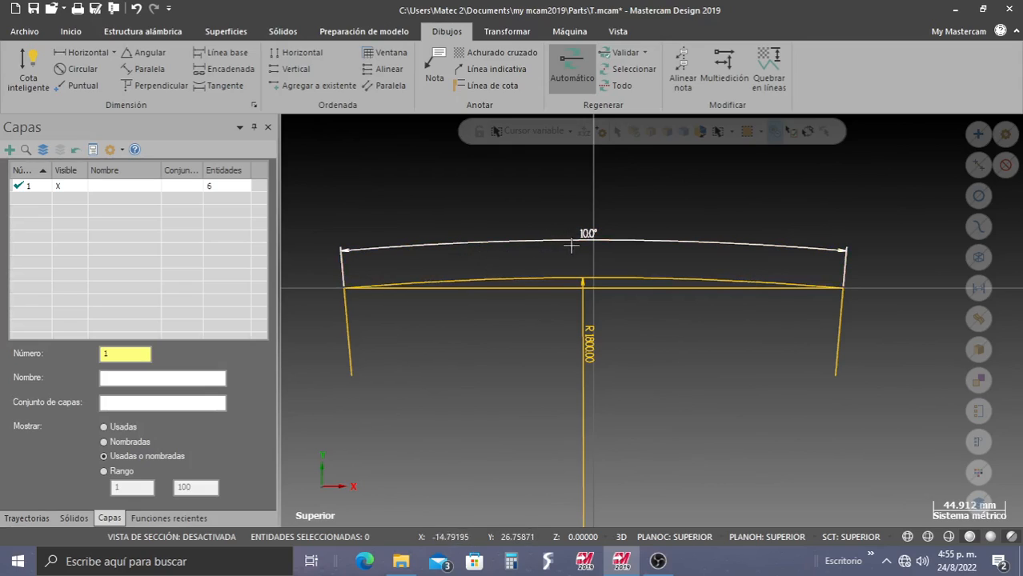
Delete the angular dimension above the arc and the right side line
key("Delete")
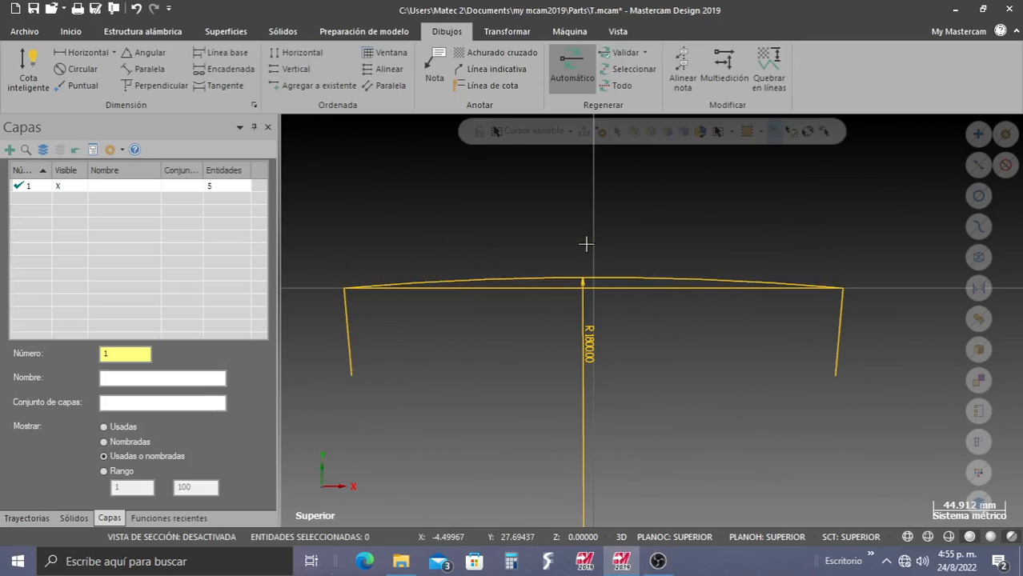
left_click(838, 332)
key("Delete")
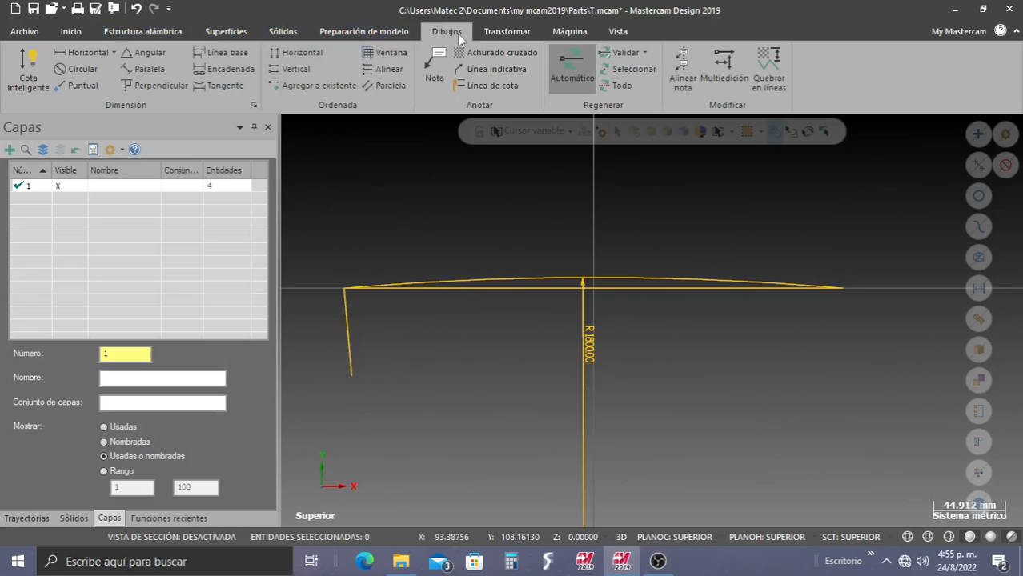
Set up a mirrored copy of the left side line about the Y-offset axis at 0.0
left_click(500, 32)
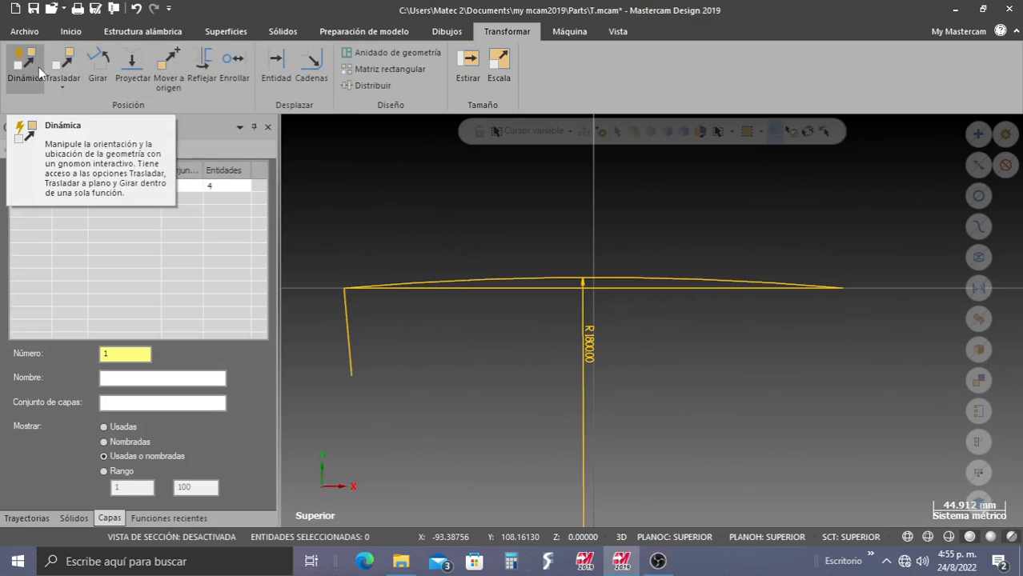
left_click(208, 65)
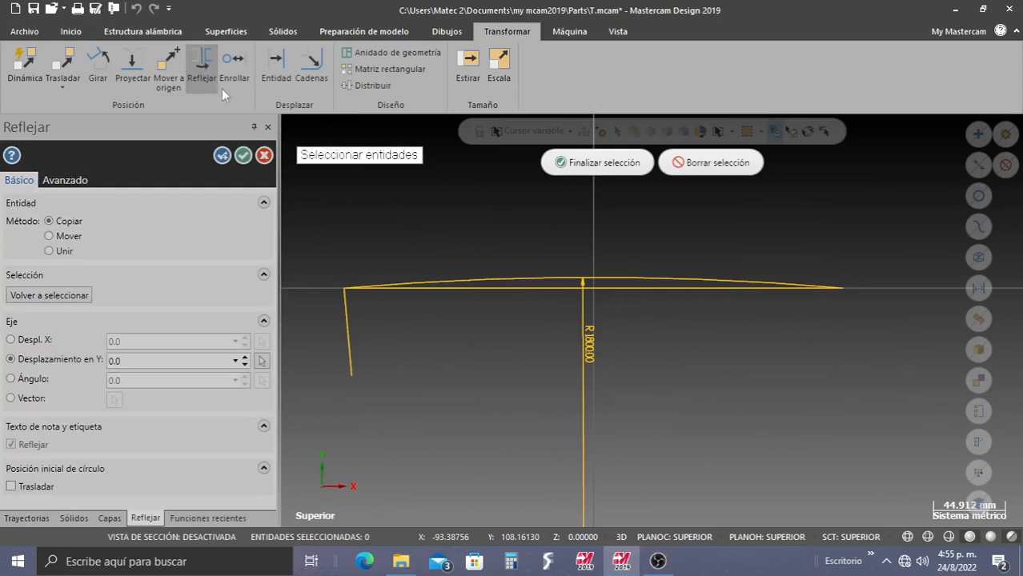
left_click(352, 310)
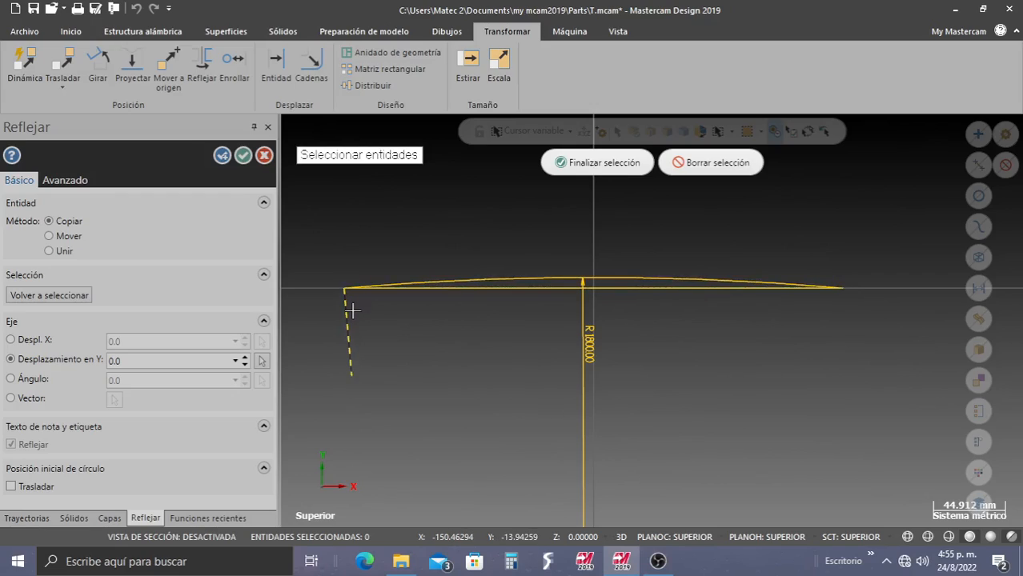
left_click(558, 164)
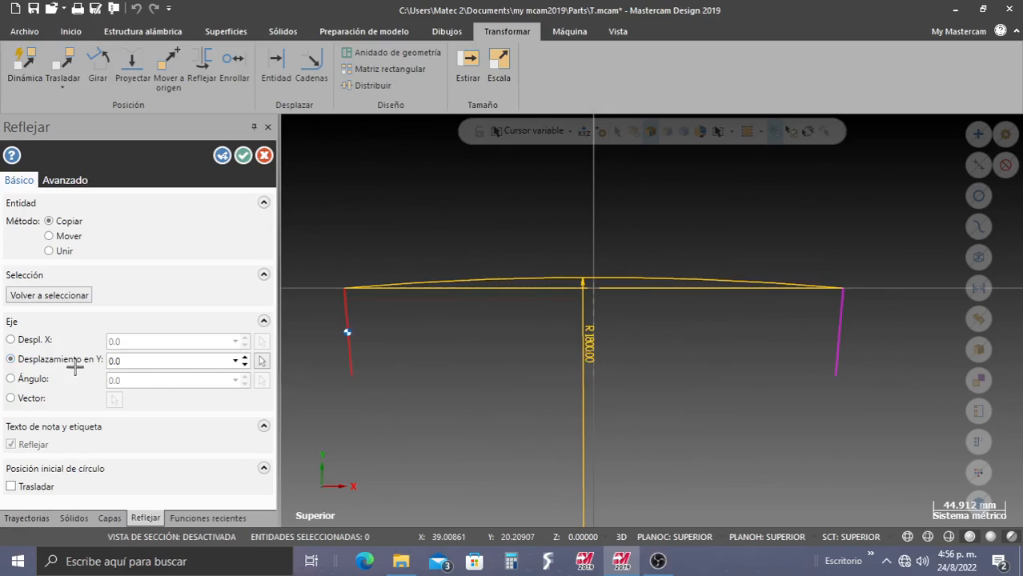
Mirror the left side line as a copy about the Y-offset axis at 0.0, and clear the transformation colours
left_click(11, 341)
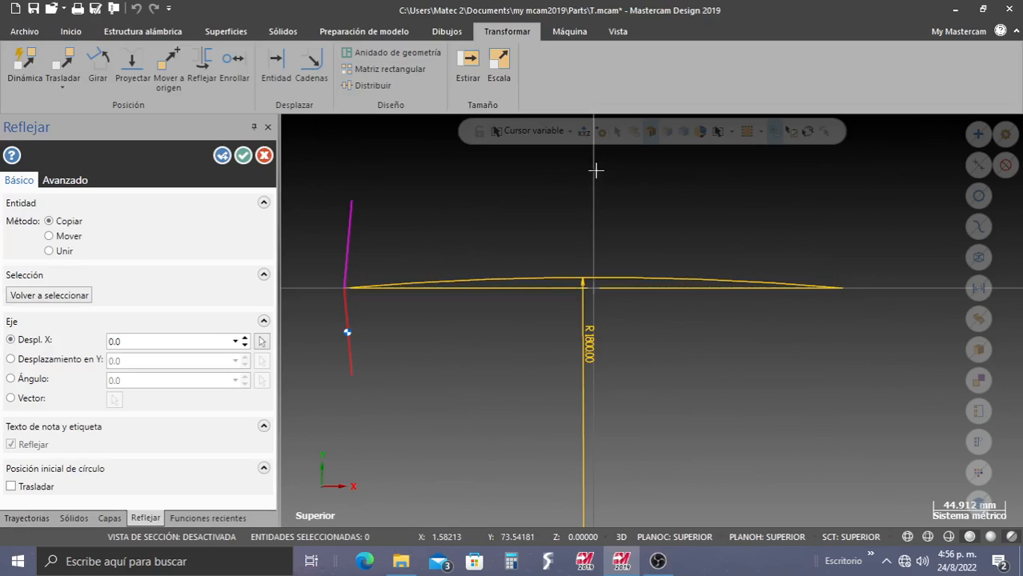
left_click(11, 361)
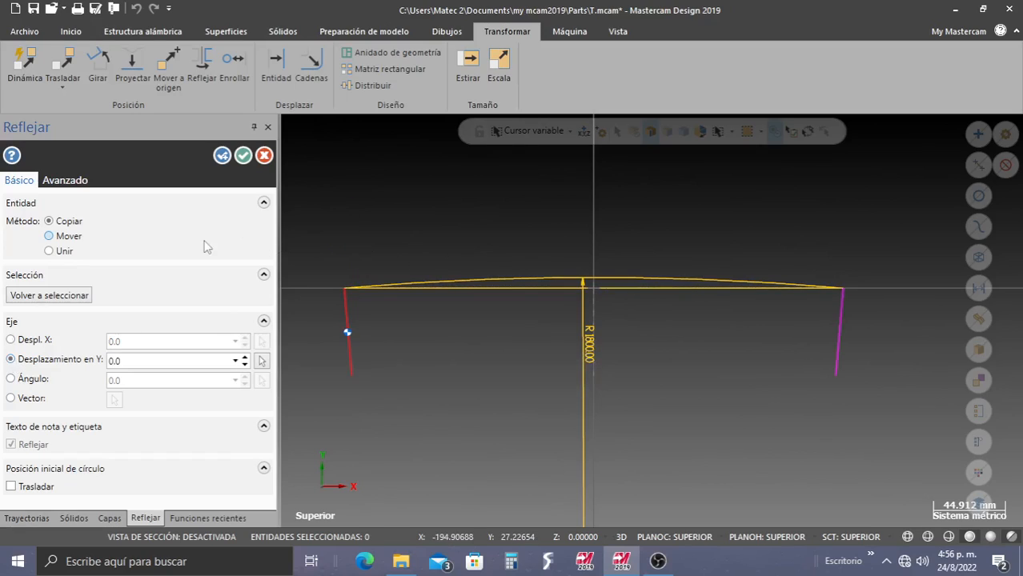
left_click(49, 237)
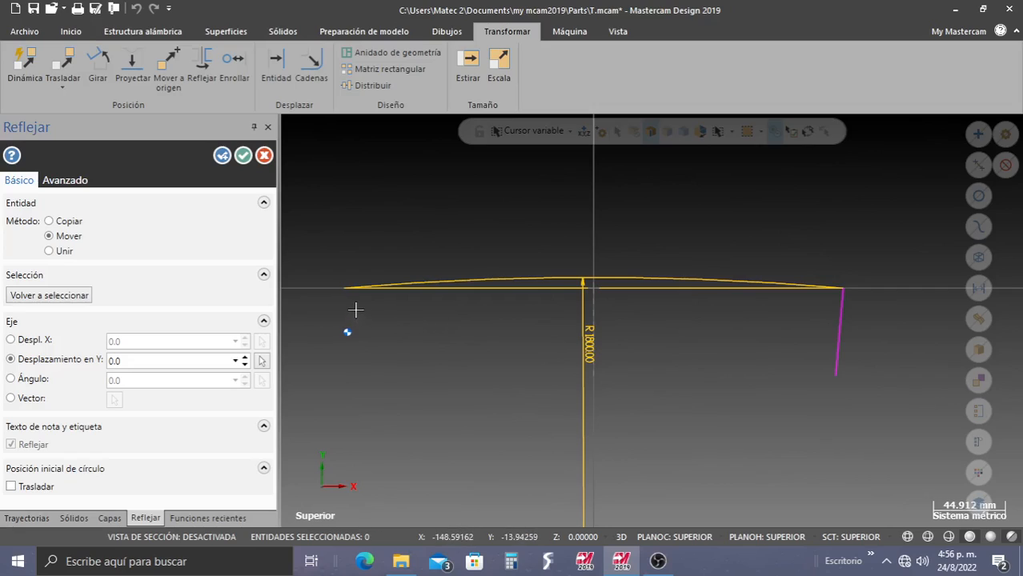
left_click(49, 224)
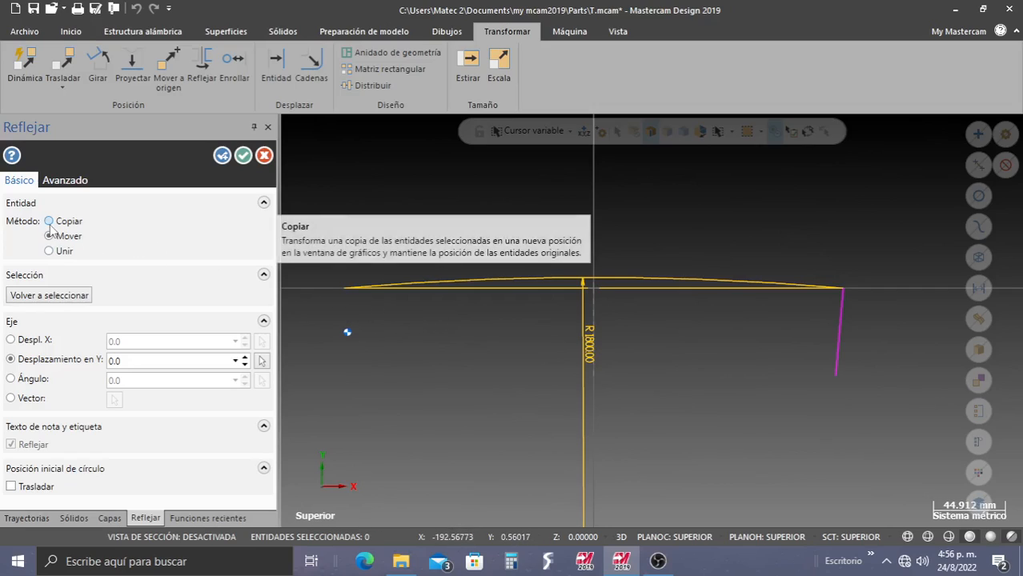
left_click(242, 156)
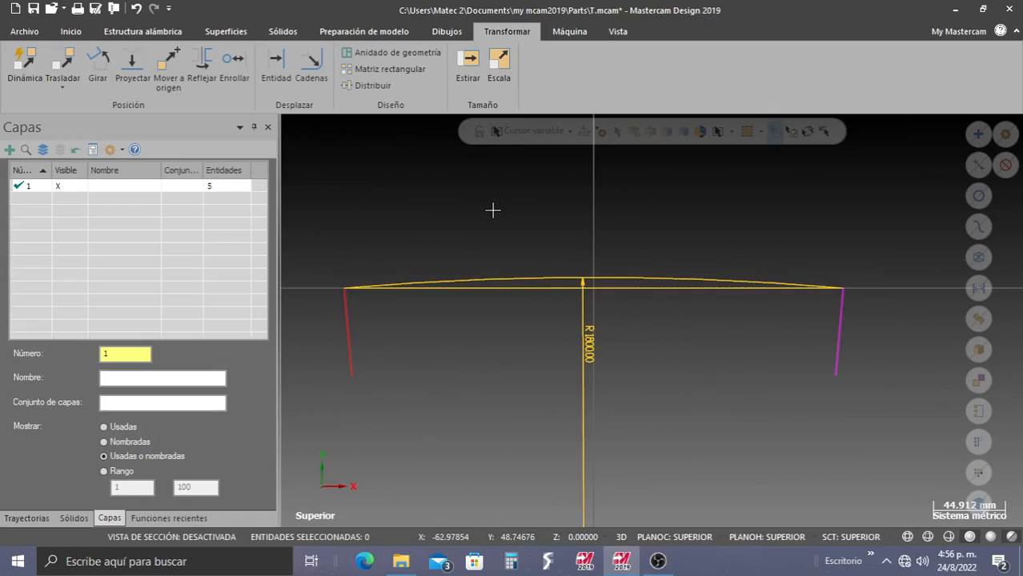
right_click(454, 207)
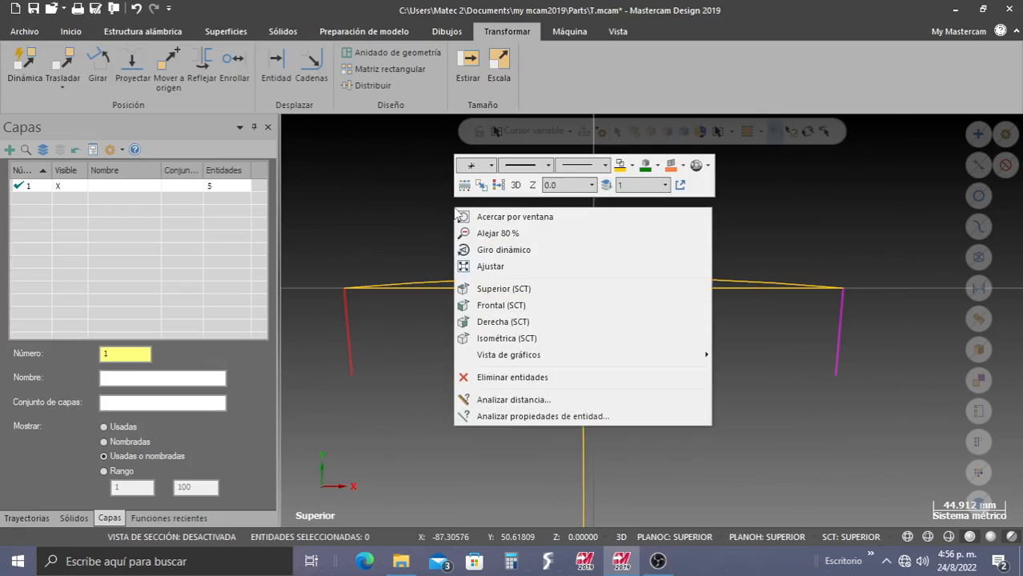
left_click(499, 186)
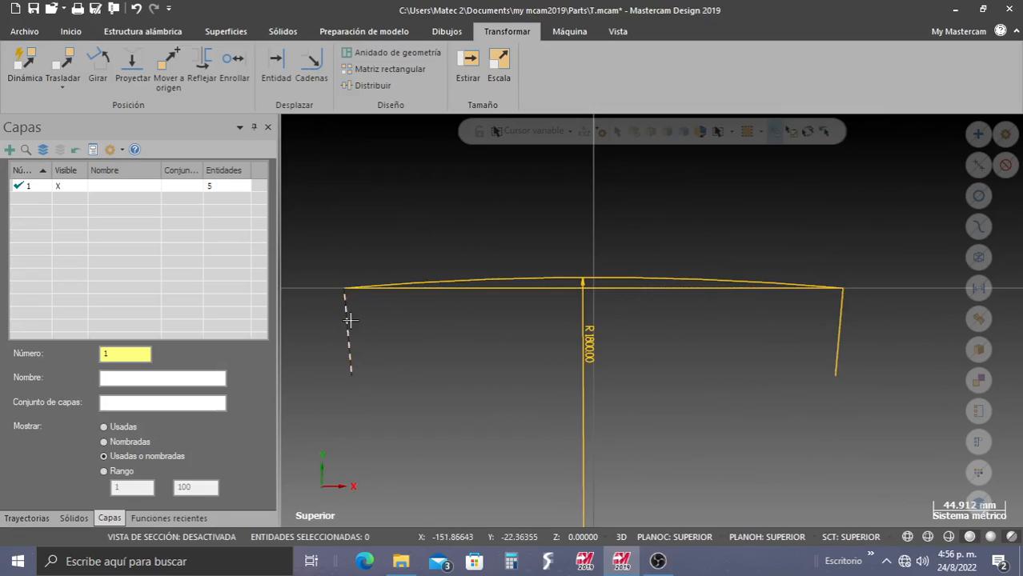
Add an angular dimension between the left and right side lines, placing its text above the arc near the centre
left_click(439, 32)
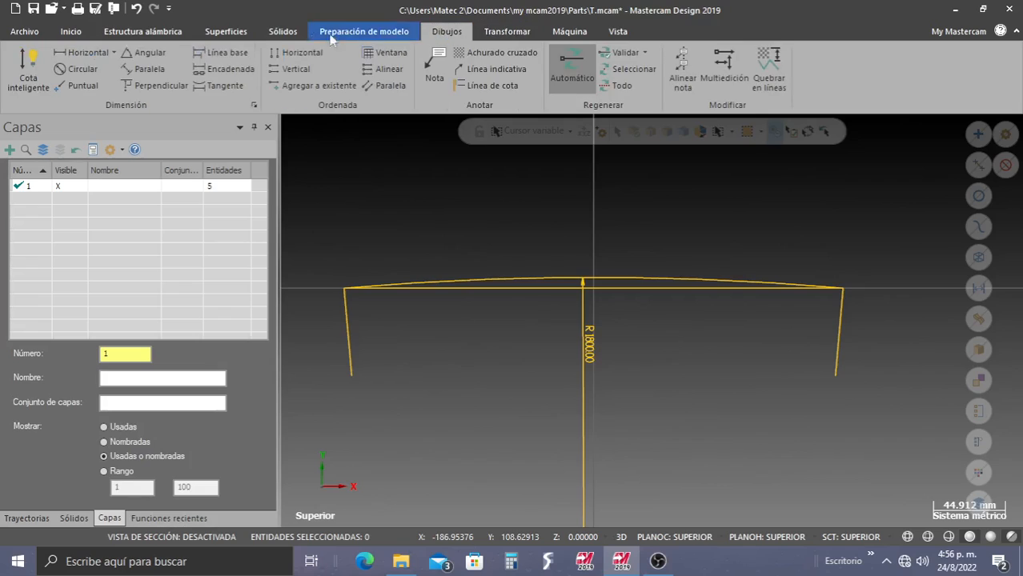
left_click(153, 48)
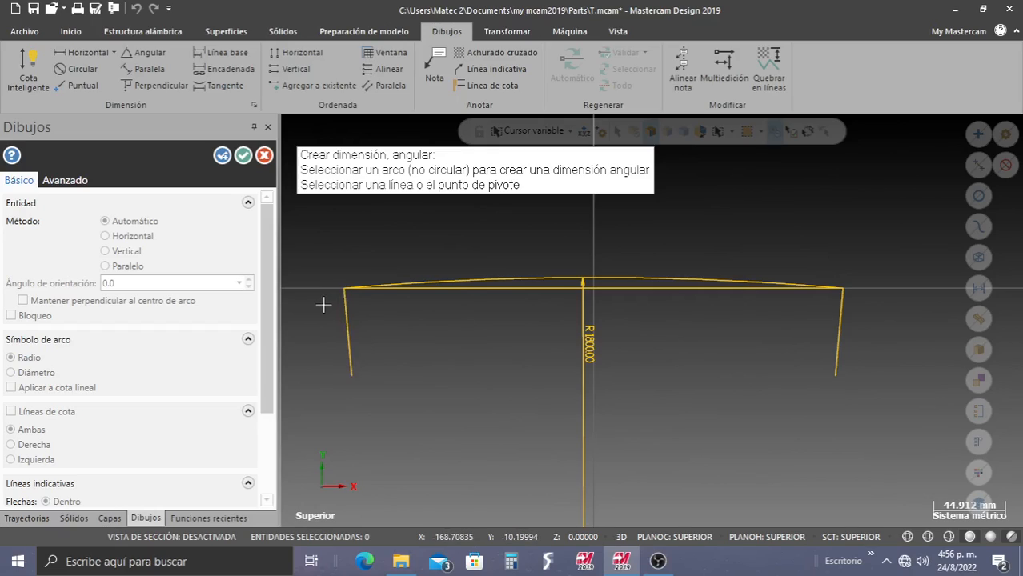
left_click(339, 305)
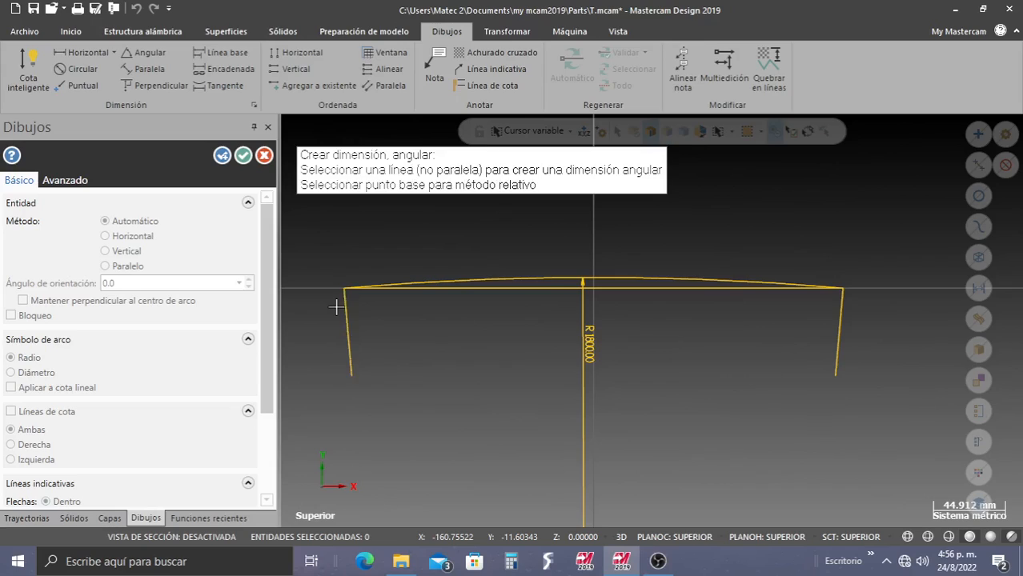
left_click(841, 314)
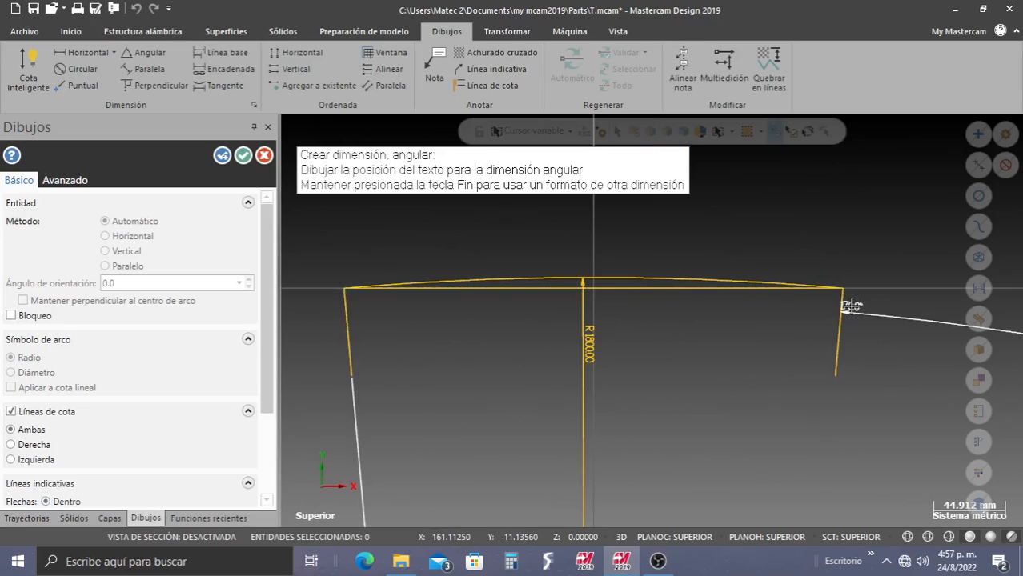
left_click(596, 233)
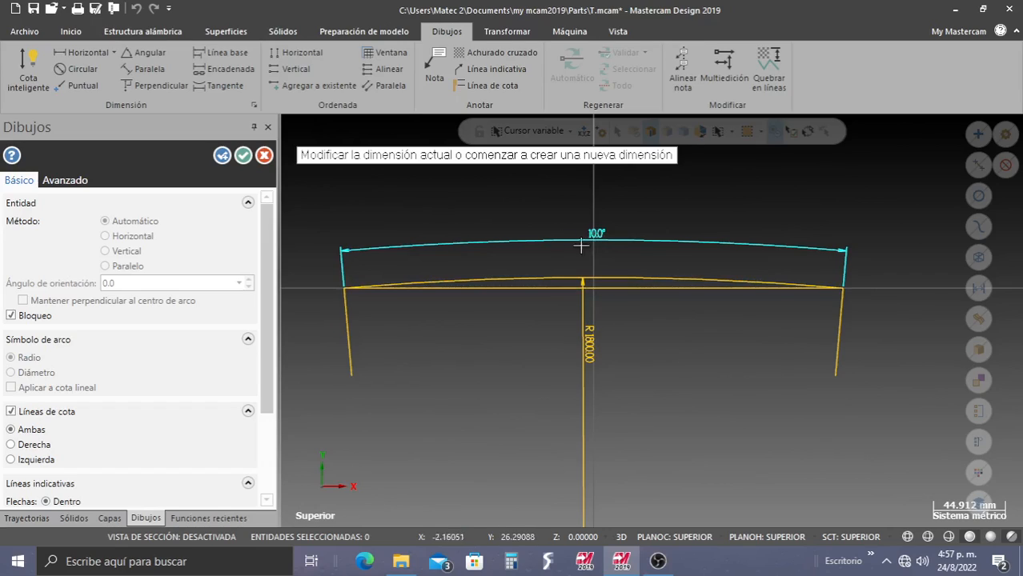
left_click(243, 155)
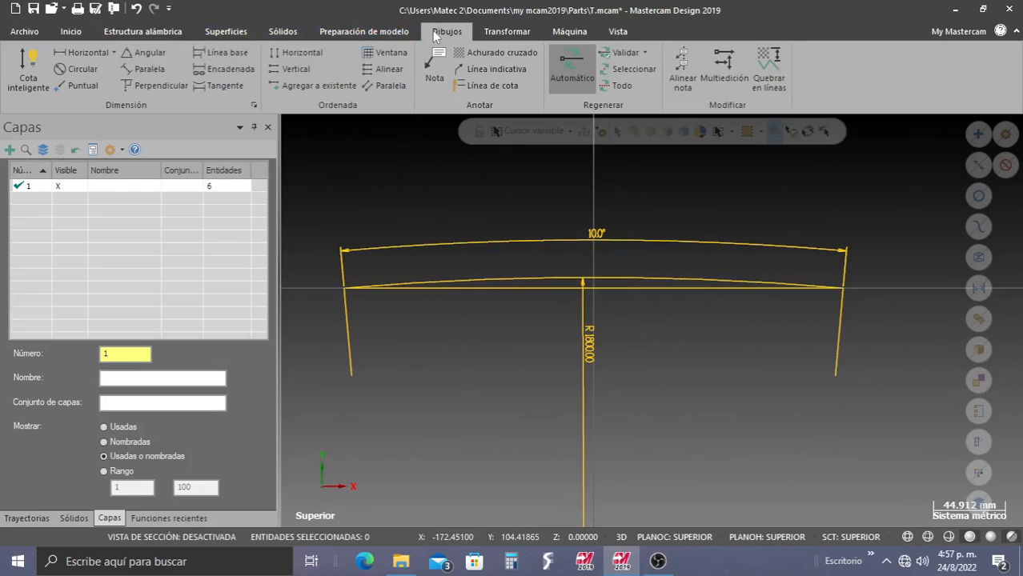
Add a horizontal dimension between the two ends of the base line, placing it above the angular dimension
left_click(79, 50)
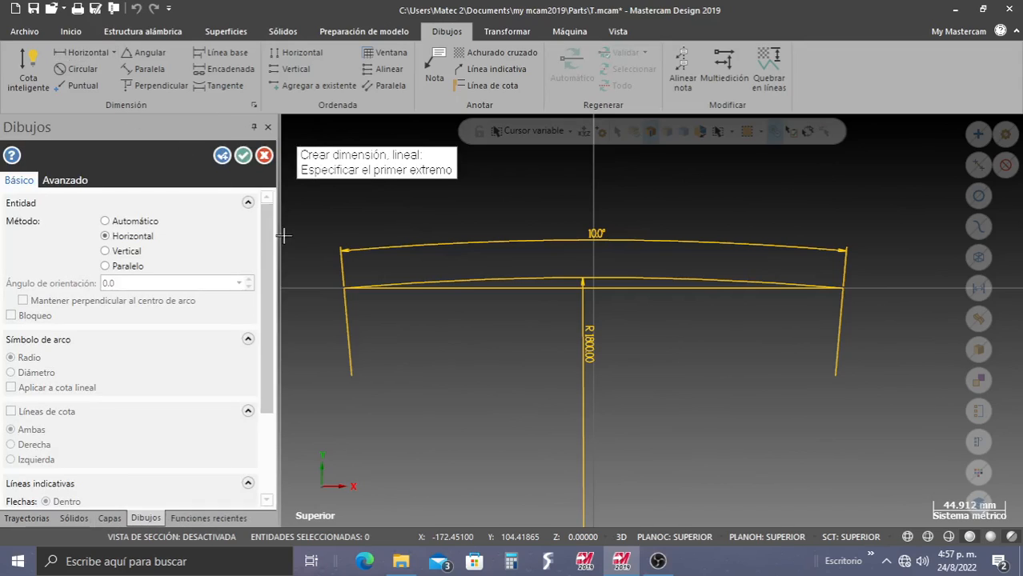
left_click(342, 291)
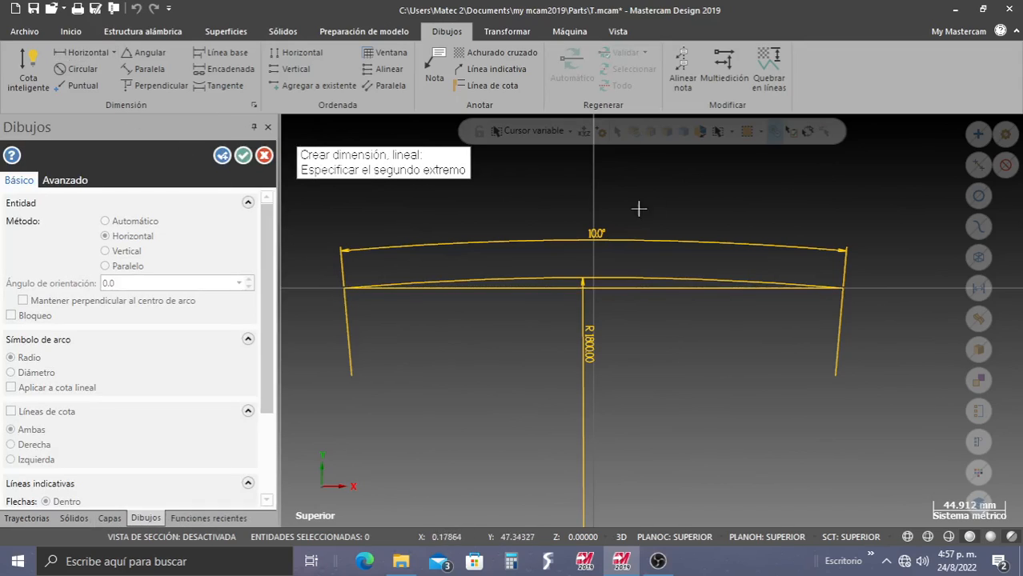
left_click(842, 289)
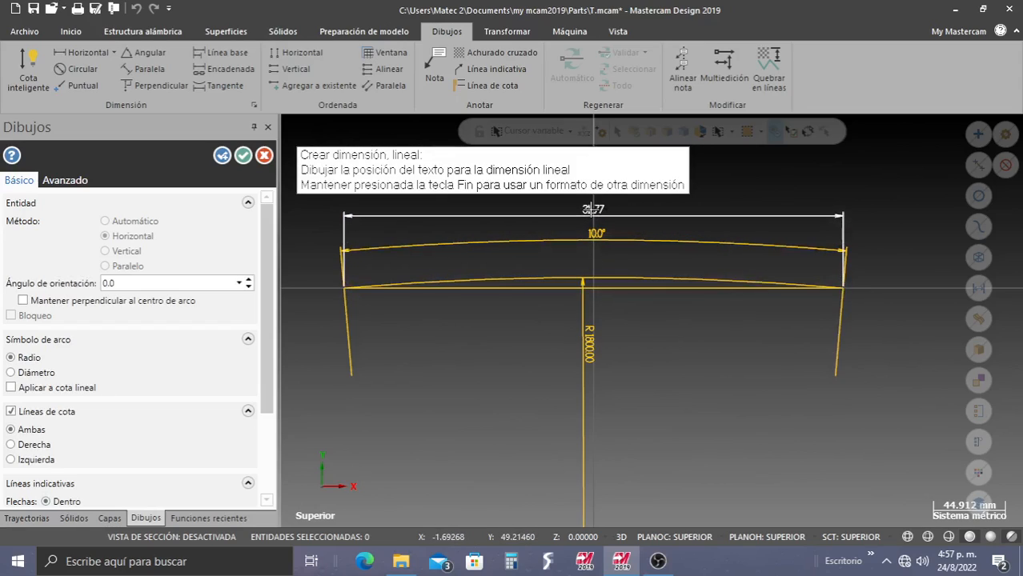
left_click(593, 210)
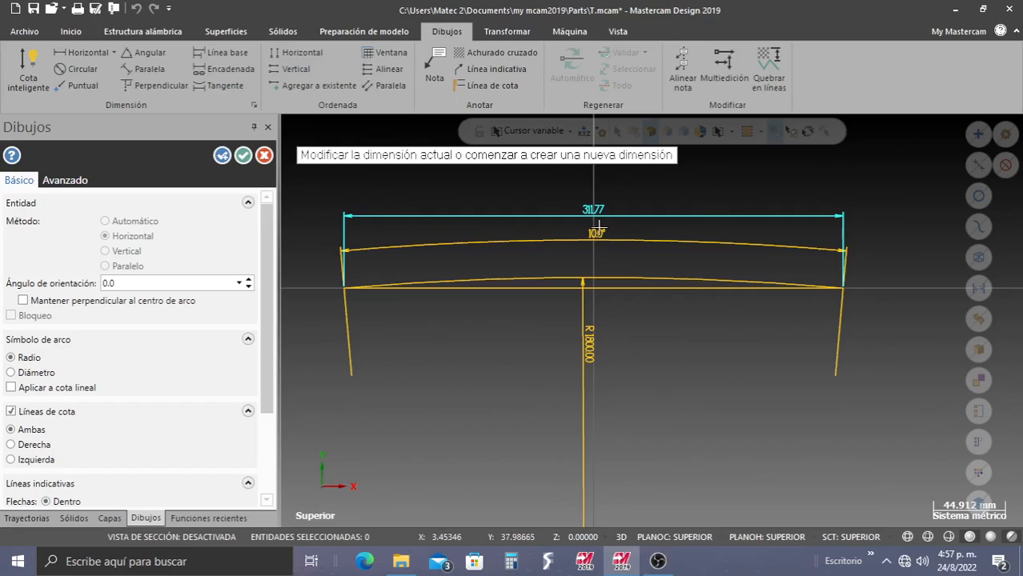
left_click(243, 155)
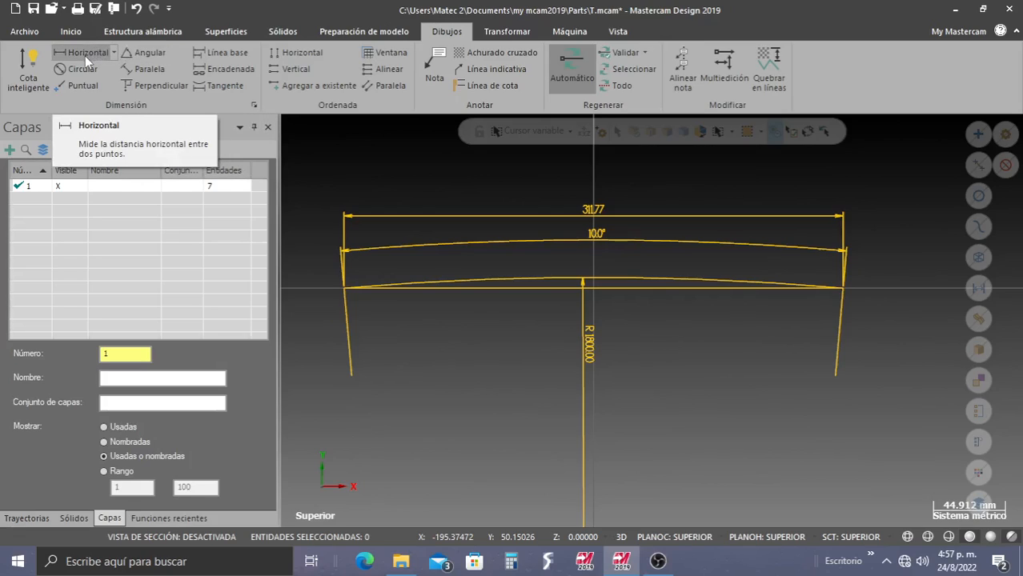
Add a parallel dimension for the left side line's length, placing its text outside the profile
left_click(129, 67)
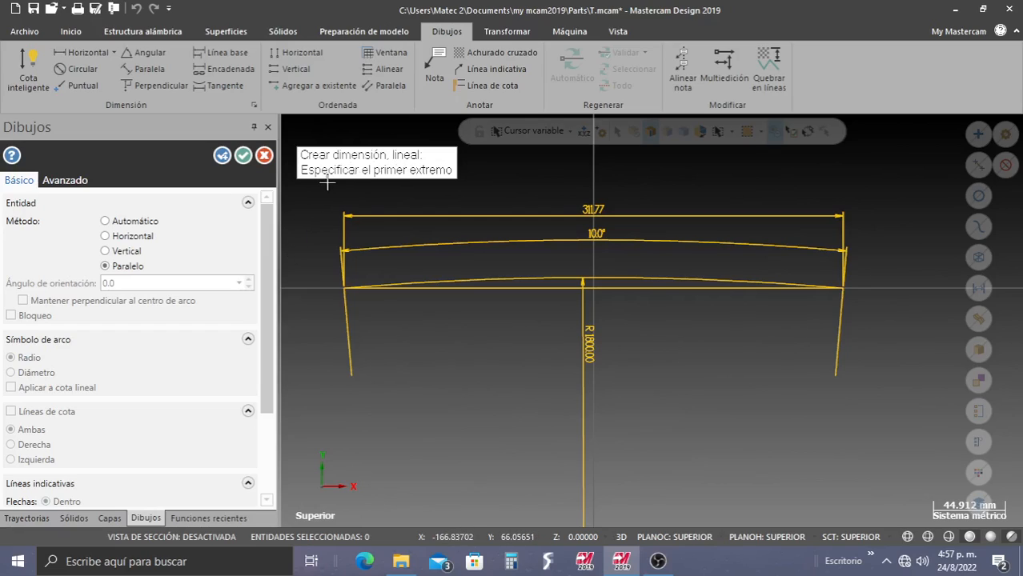
left_click(342, 289)
left_click(351, 375)
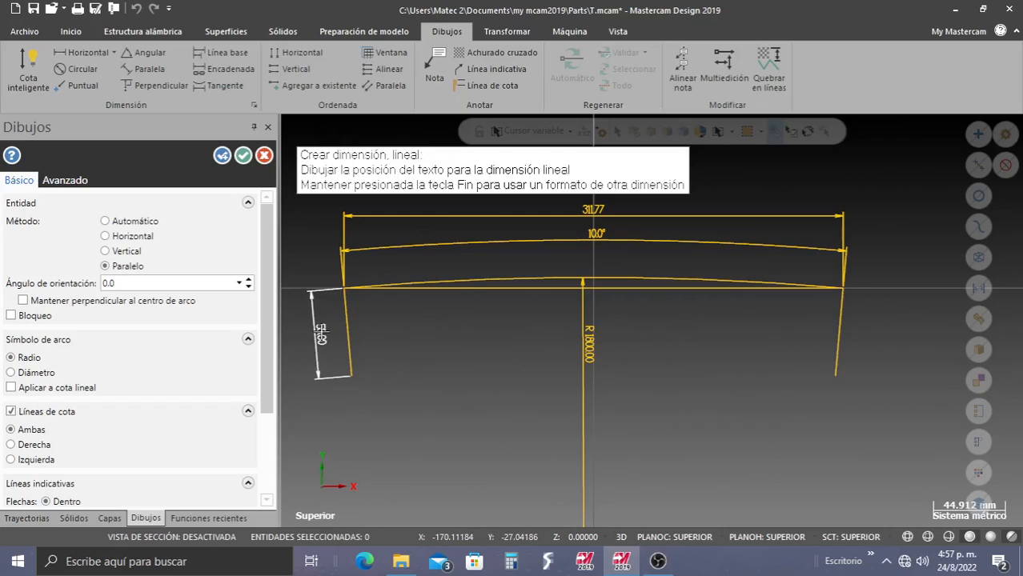
key("Escape")
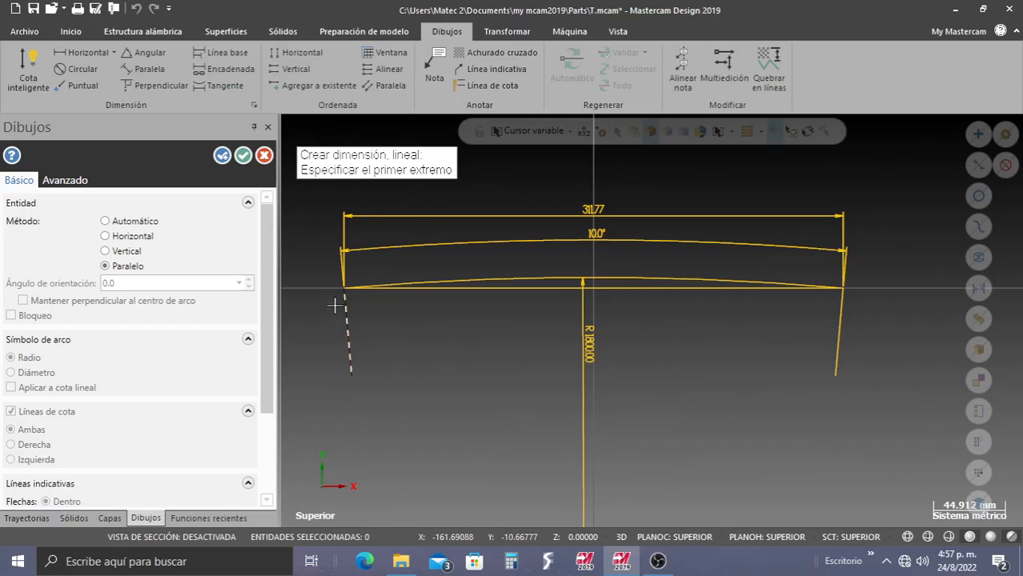
left_click(335, 304)
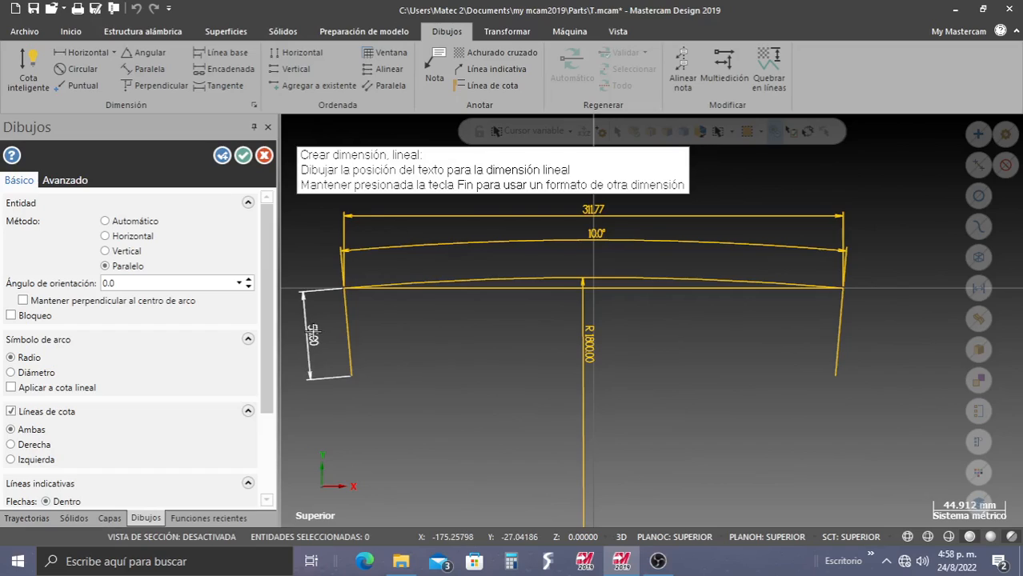
left_click(312, 337)
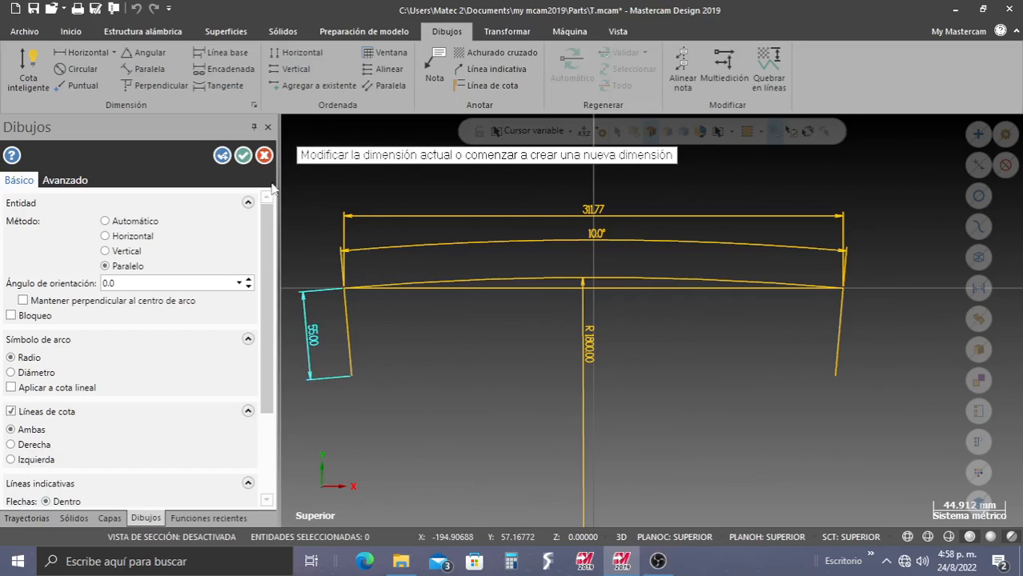
left_click(243, 155)
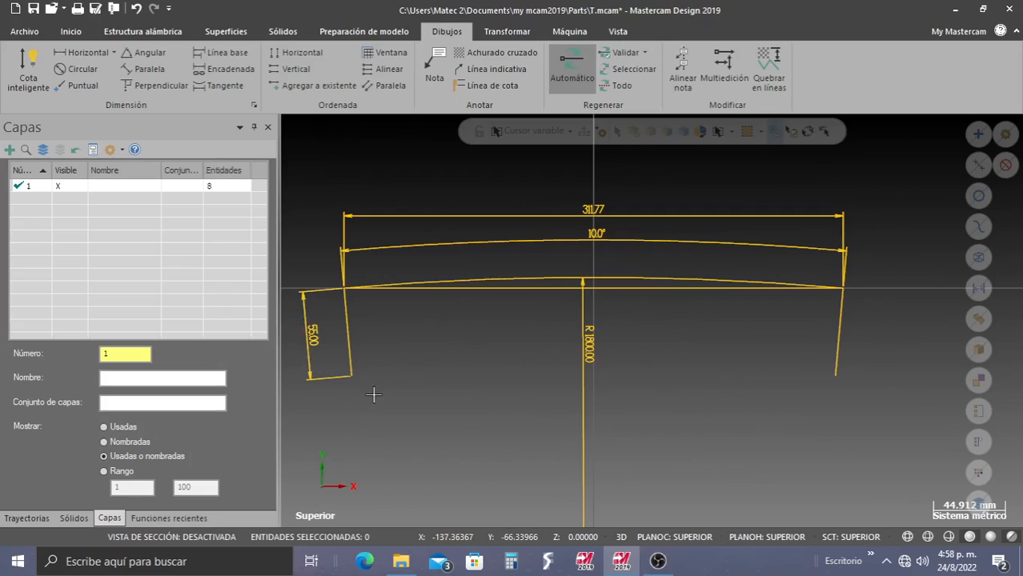
scroll(498, 370, "down", 3)
scroll(392, 374, "up", 1)
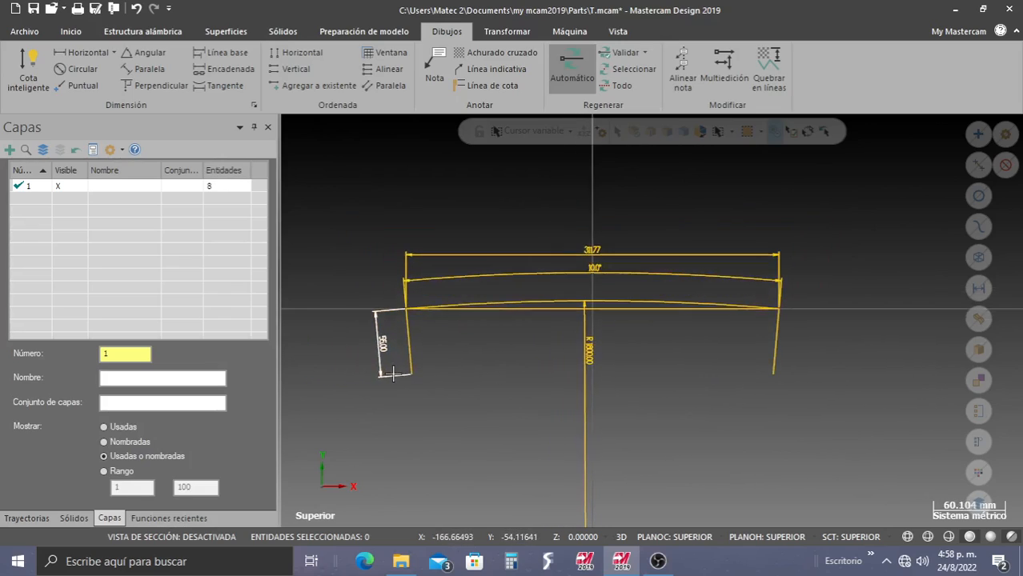
scroll(392, 374, "up", 1)
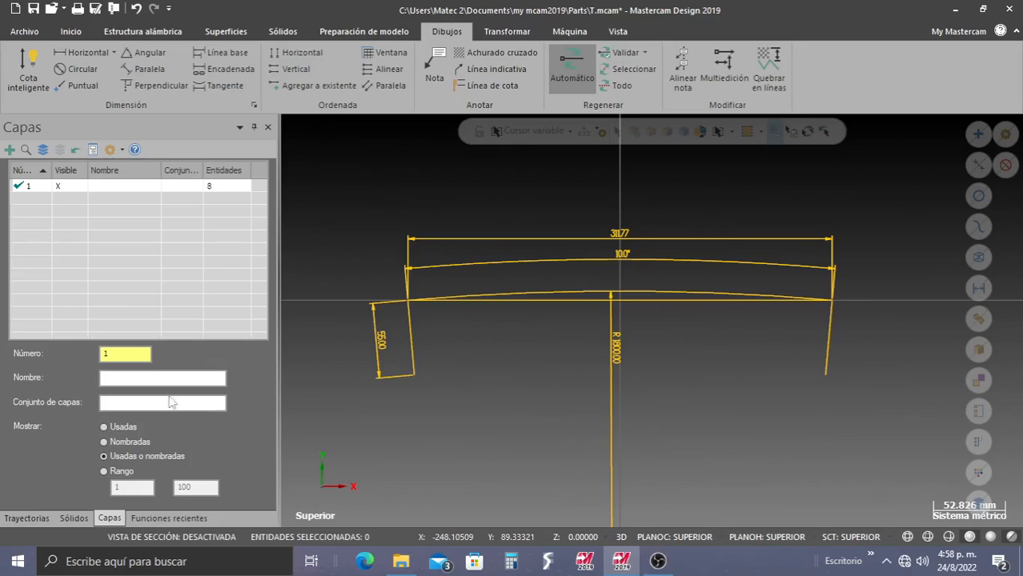
left_click(73, 519)
left_click(39, 519)
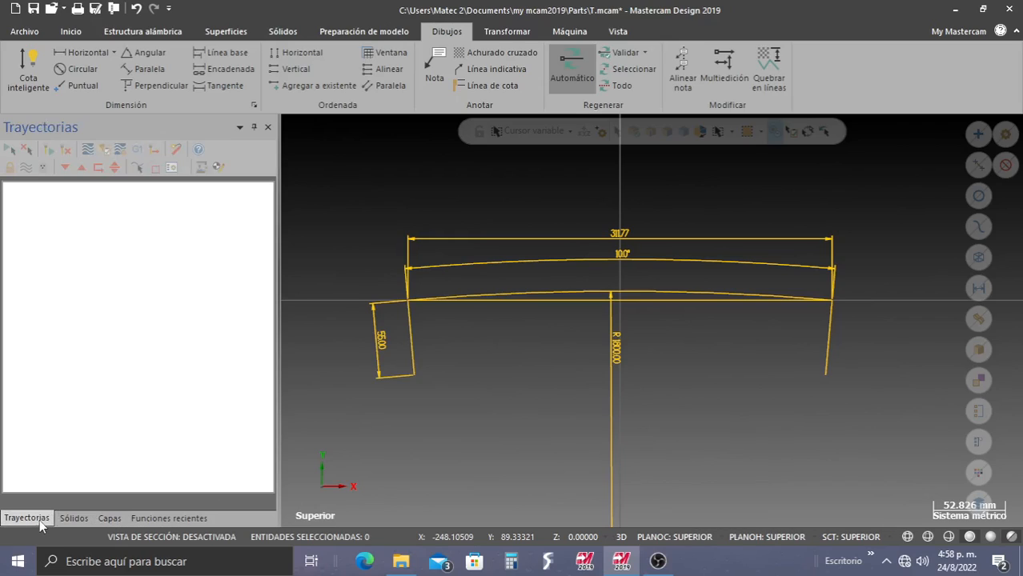
left_click(75, 519)
left_click(158, 518)
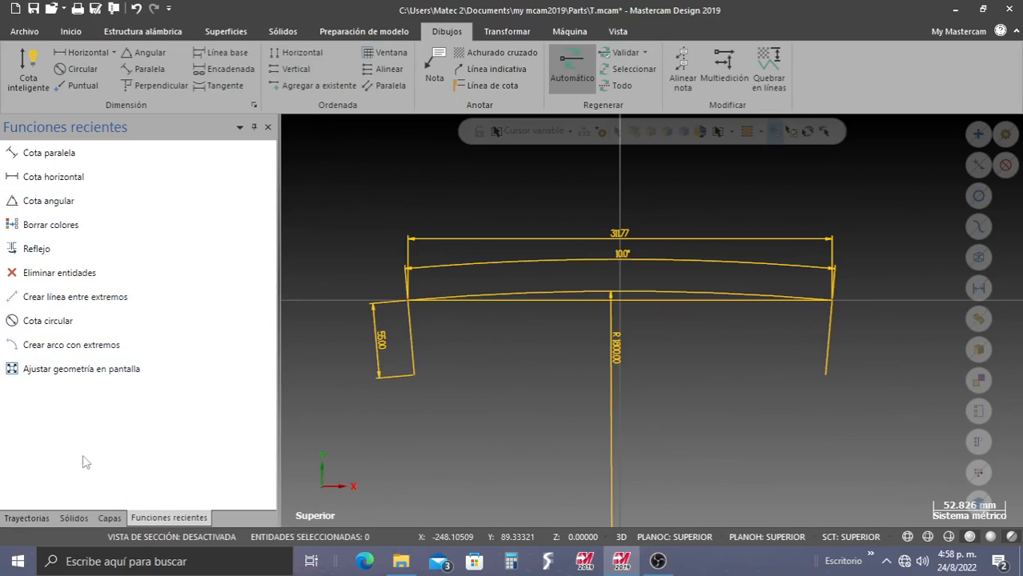
Create layer 2 as the active layer and move the horizontal, angular, parallel and radius dimensions onto it
left_click(110, 519)
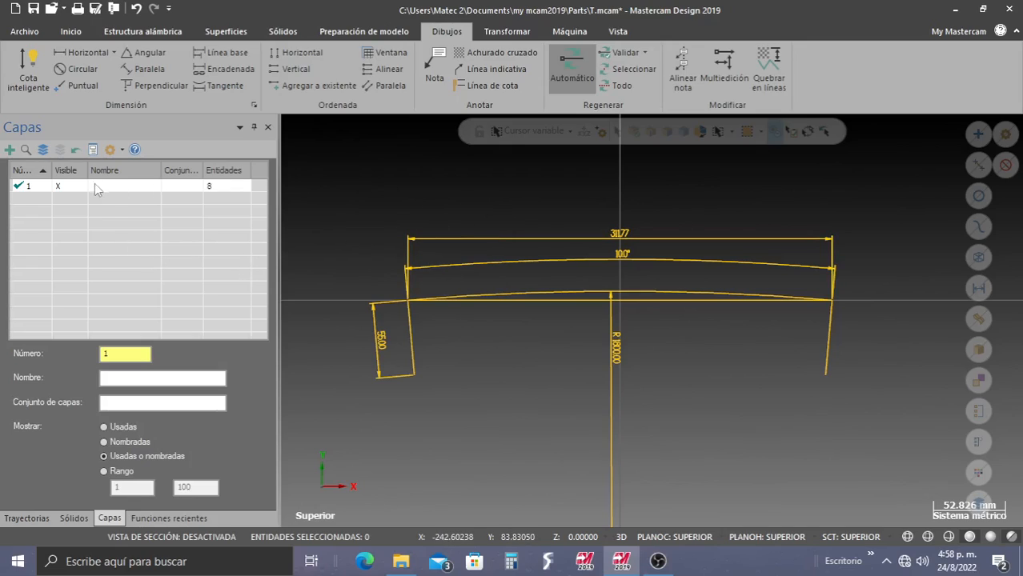
left_click(11, 151)
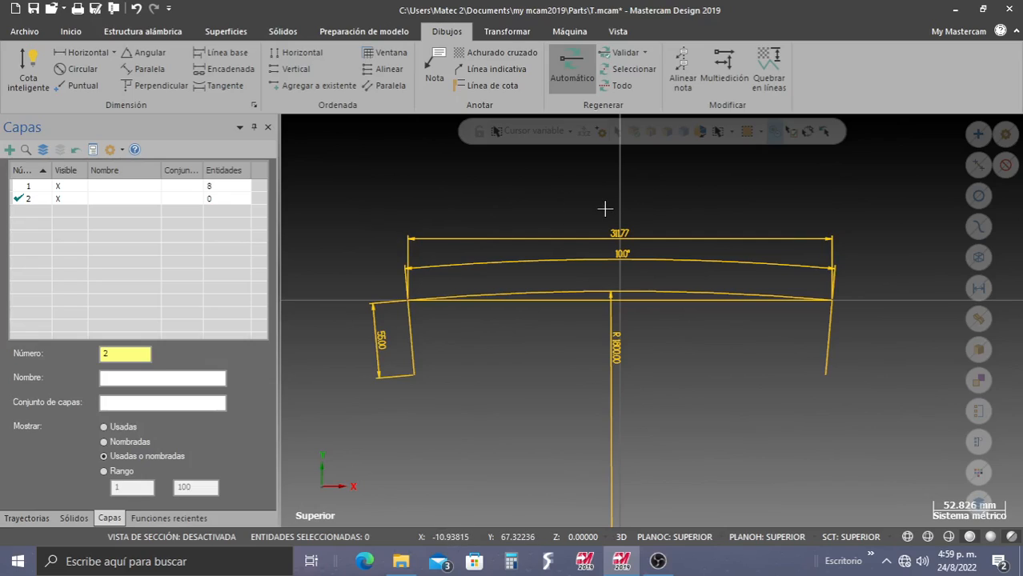
left_click(617, 233)
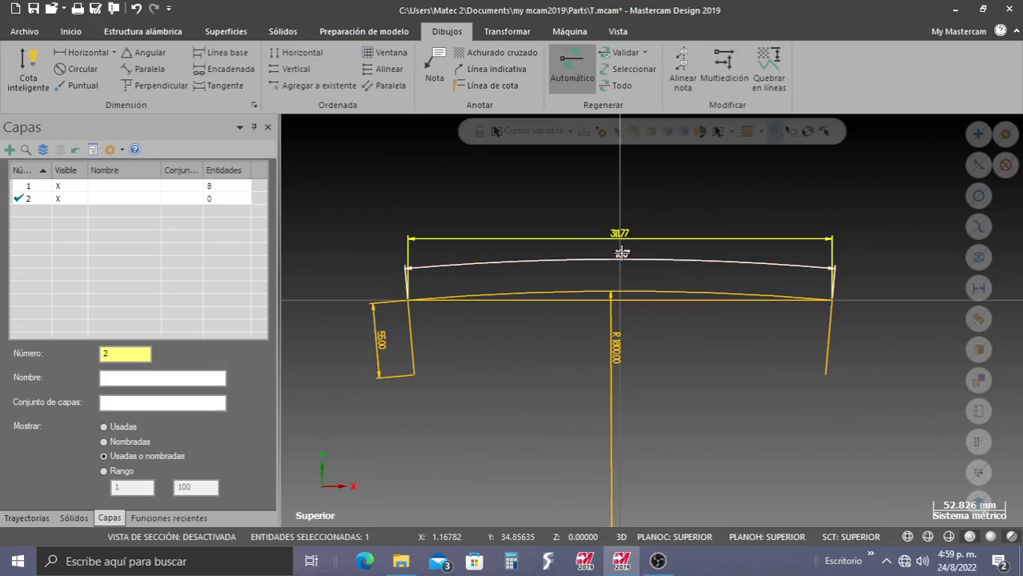
left_click(622, 253)
left_click(377, 348)
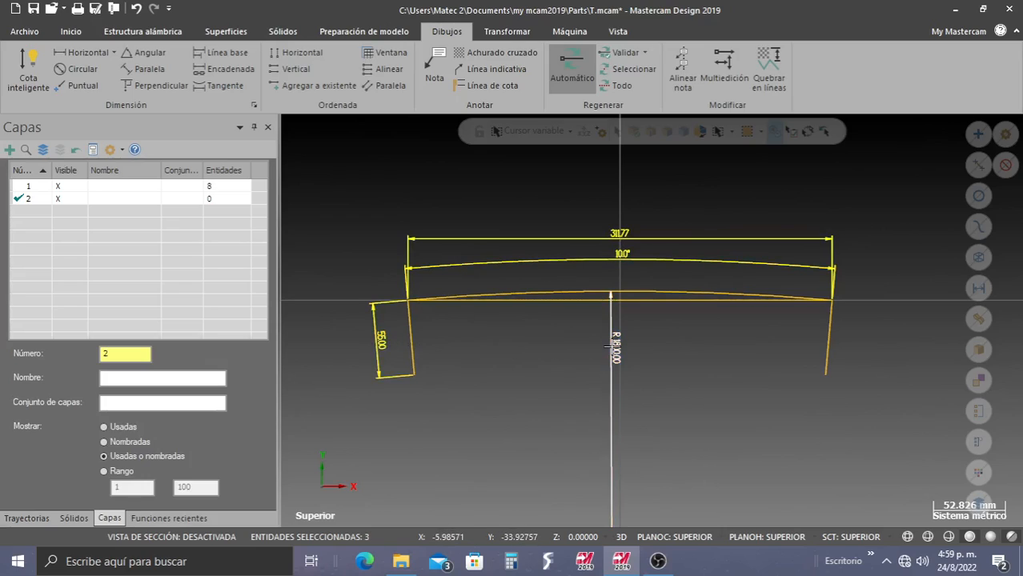
right_click(466, 403)
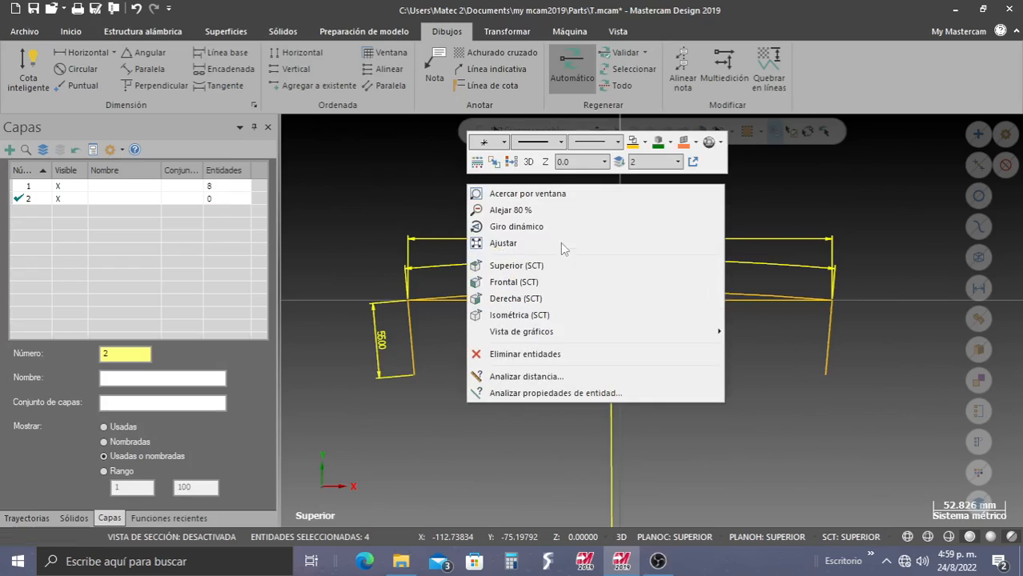
left_click(620, 161)
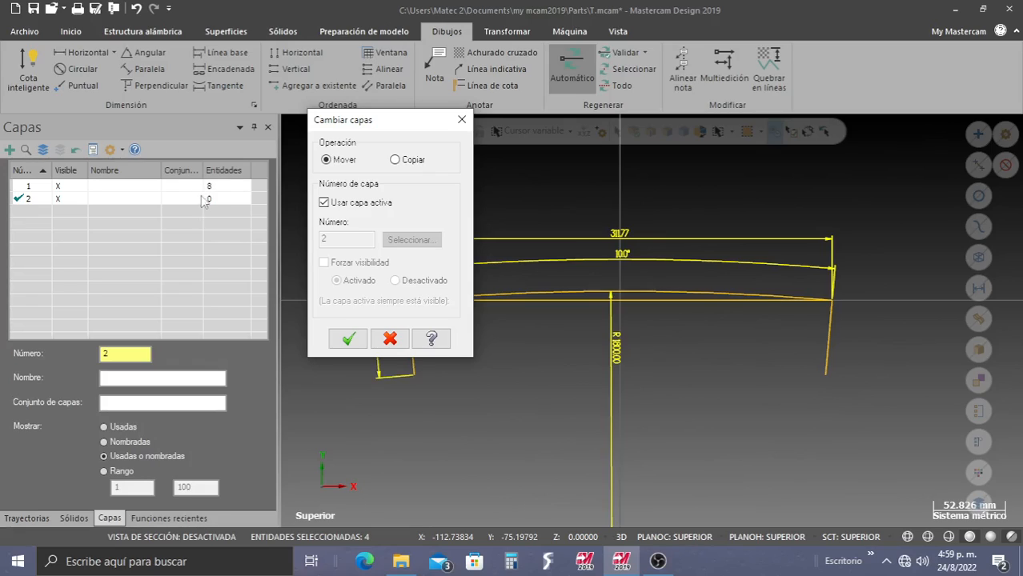
left_click(323, 204)
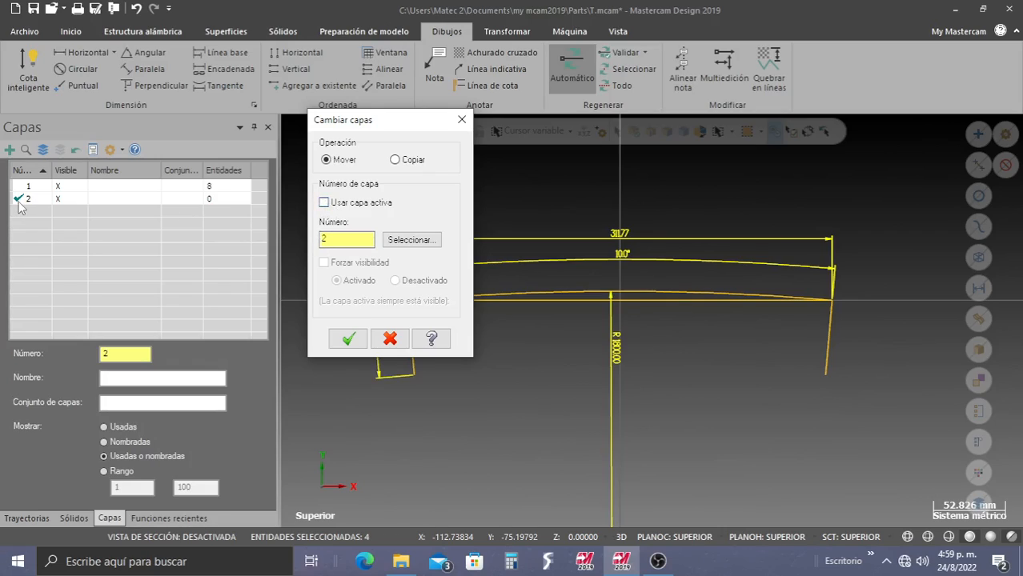
left_click(325, 203)
left_click(349, 338)
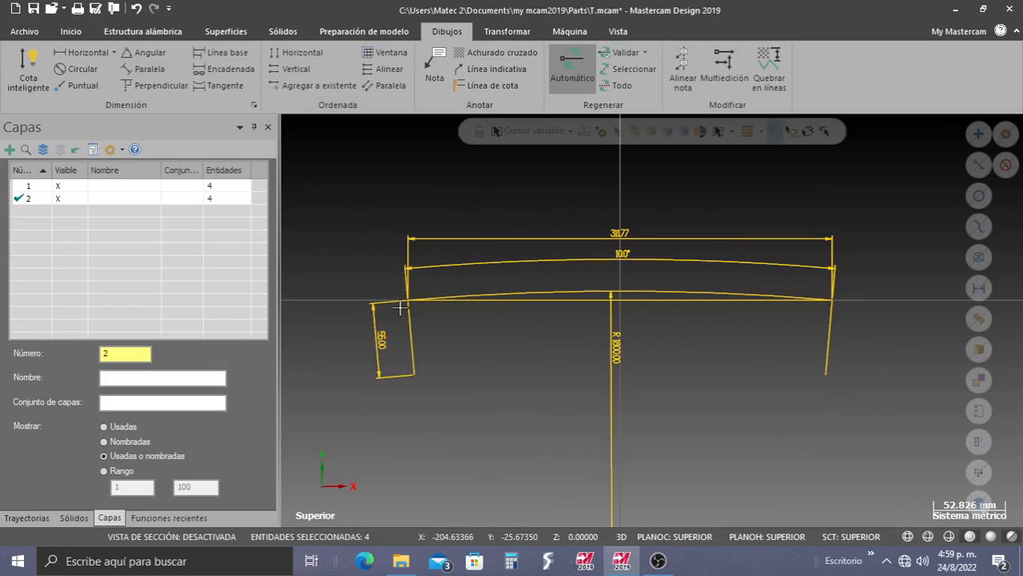
Make layer 1 the active, visible layer and hide layer 2
left_click(214, 200)
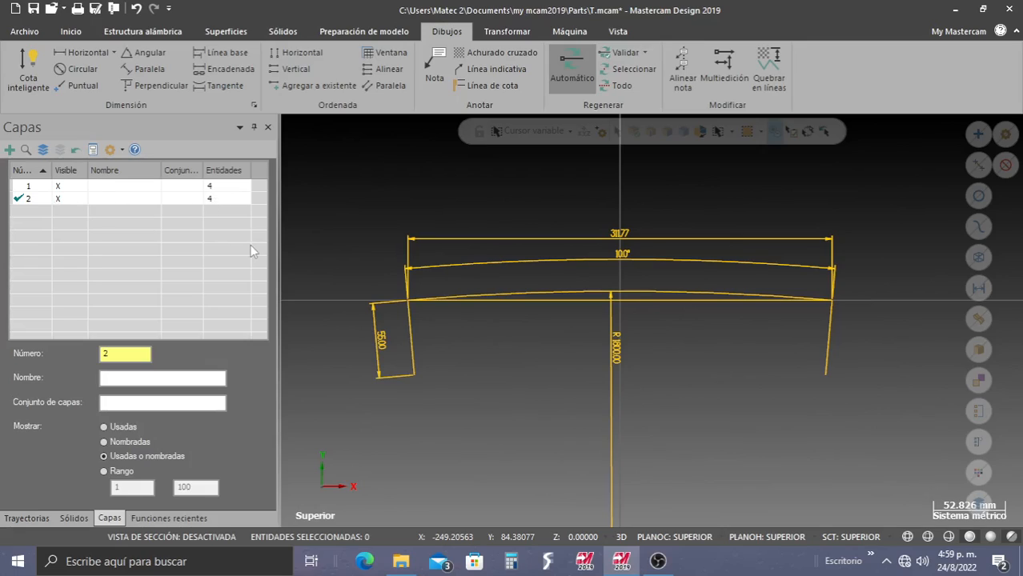
left_click(58, 186)
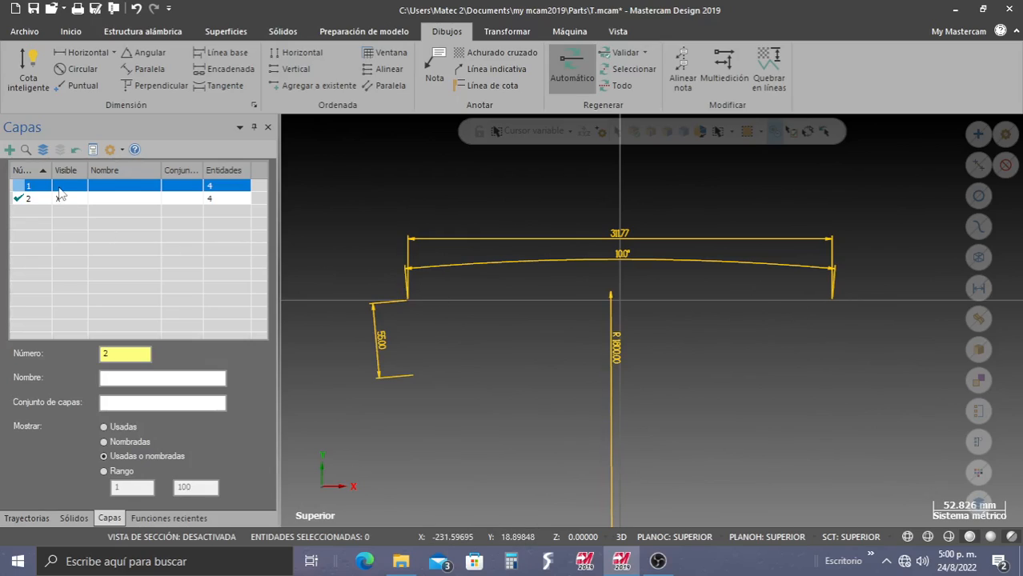
left_click(58, 186)
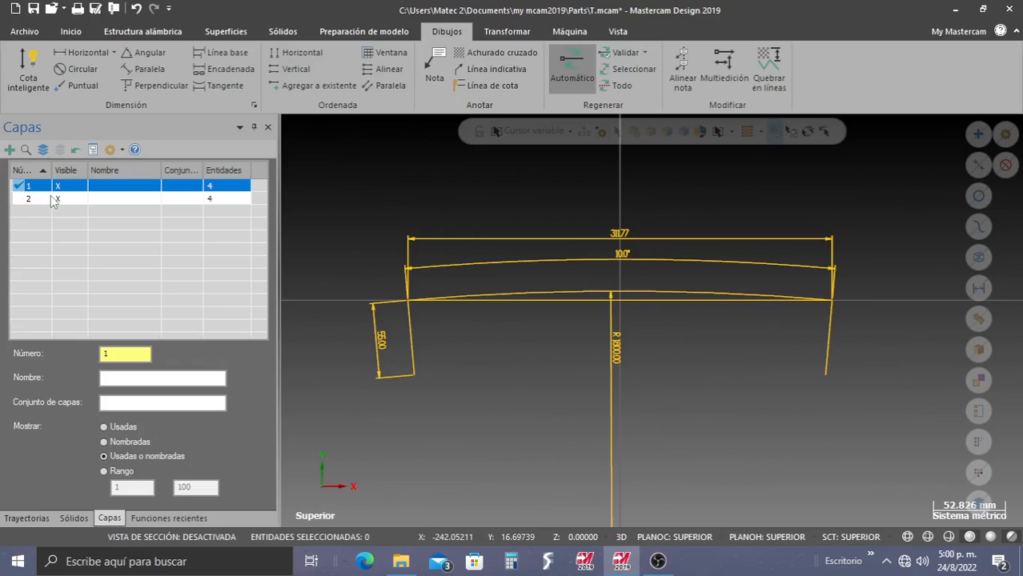
left_click(56, 200)
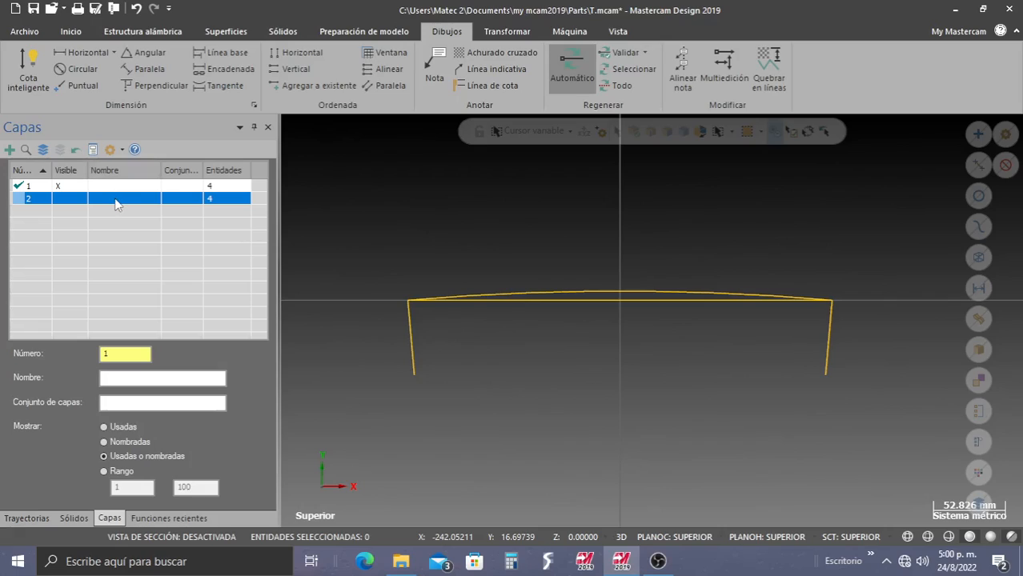
Name layer 2 "cotas o dimension" and layer 1 "croquiz"
left_click(116, 198)
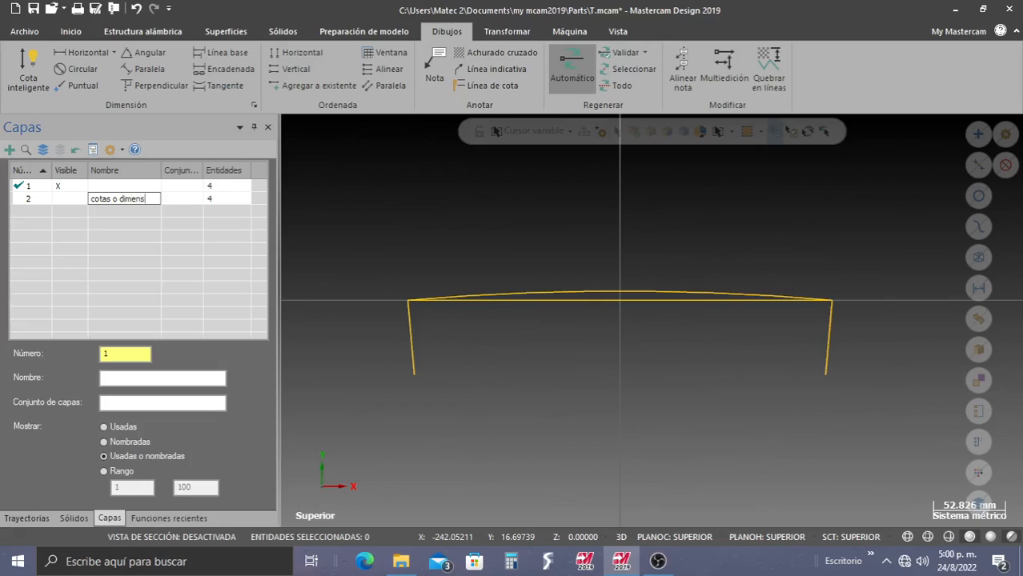
key("Return")
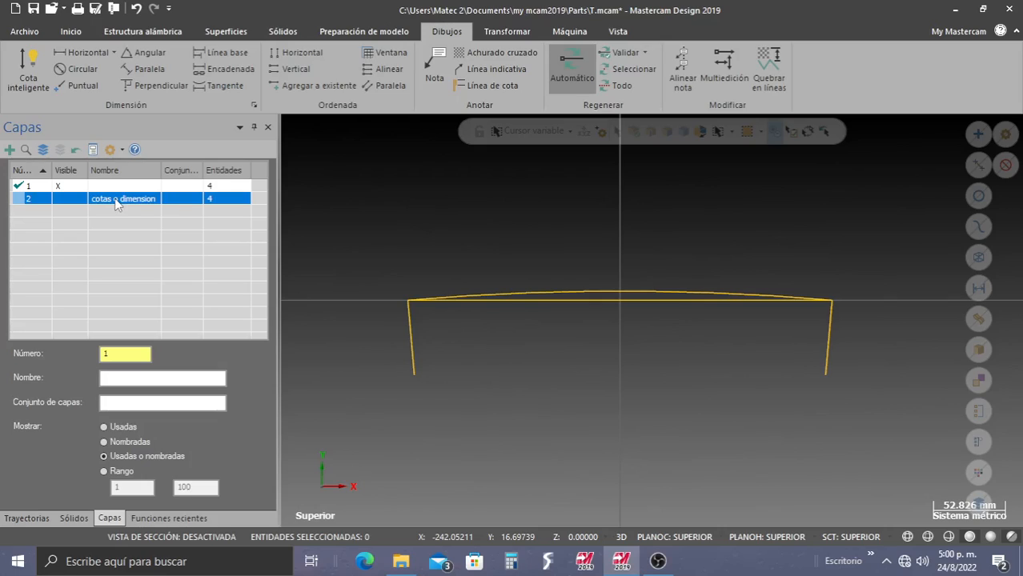
double_click(107, 187)
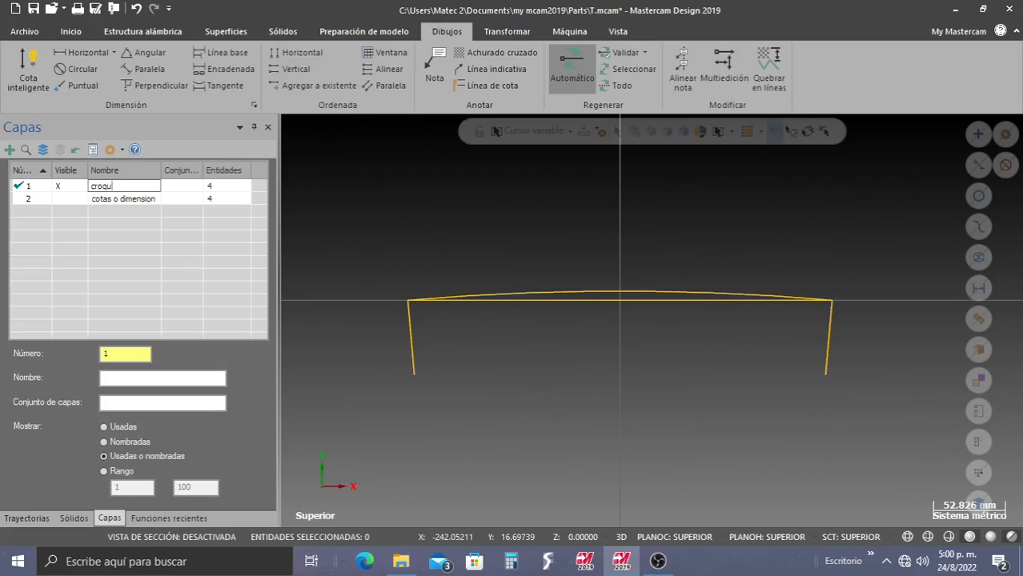
key("Return")
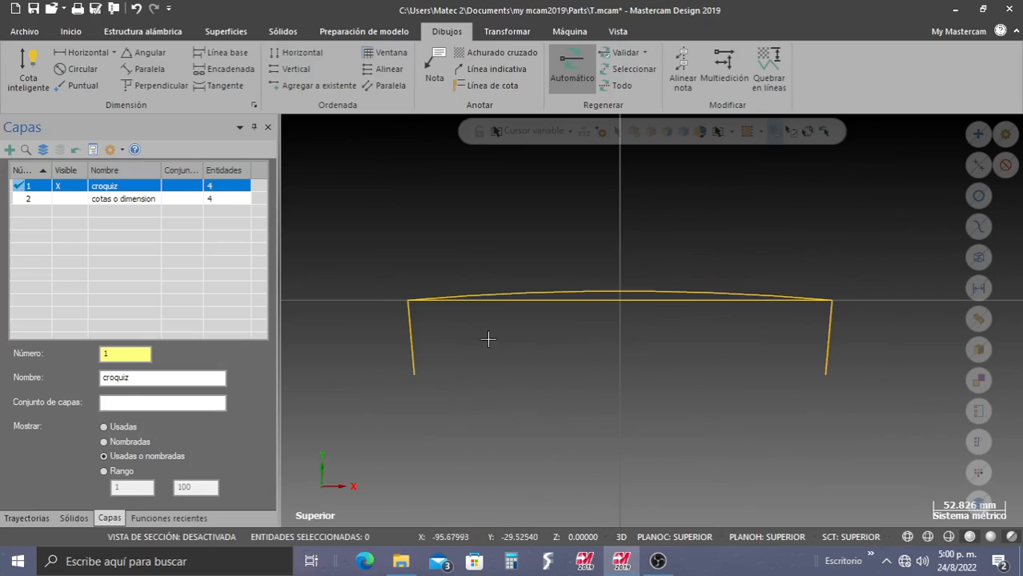
Delete the straight base line beneath the arc together with its associated drafting entity
scroll(484, 366, "down", 1)
scroll(490, 365, "up", 1)
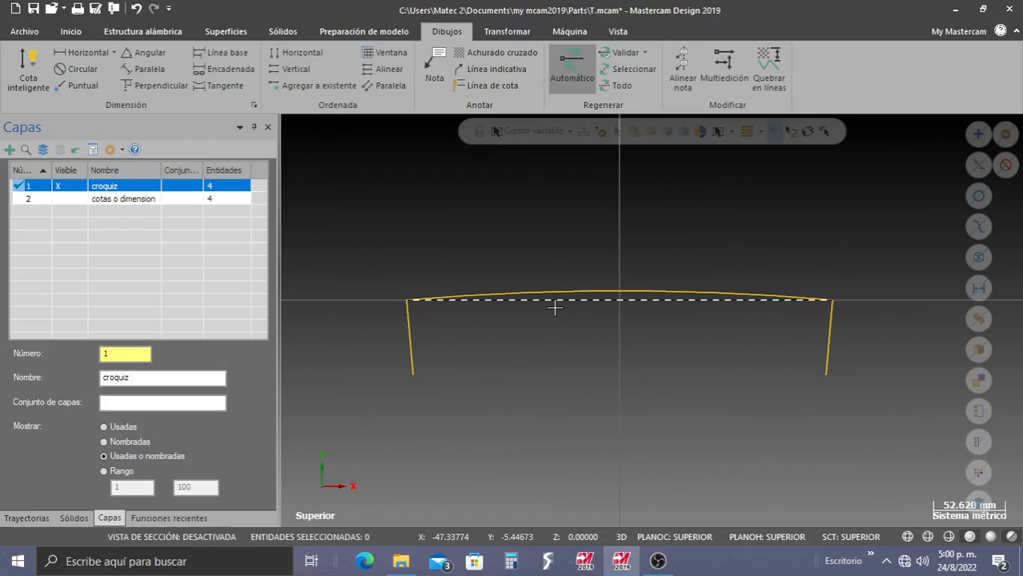
left_click(558, 295)
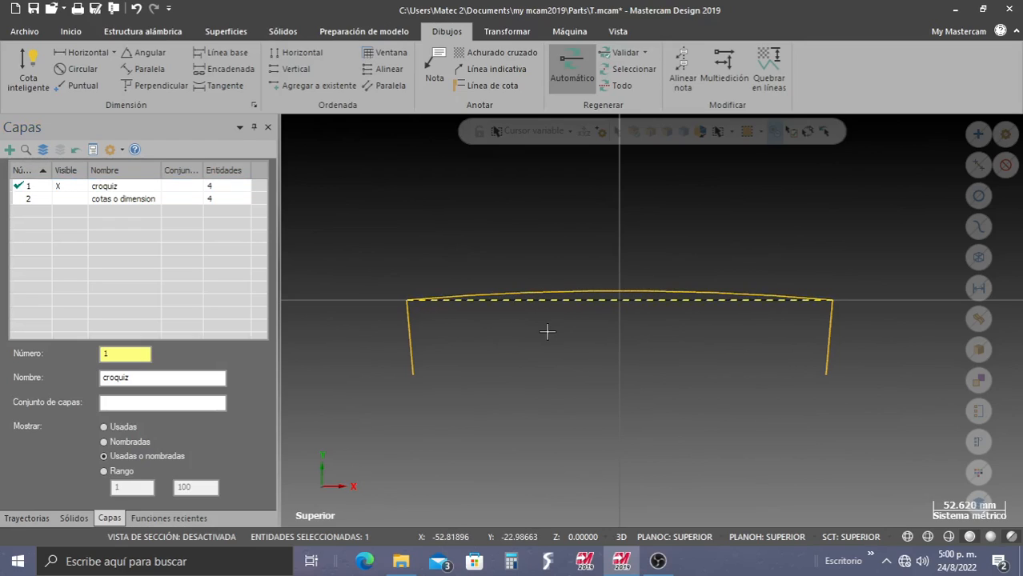
key("Delete")
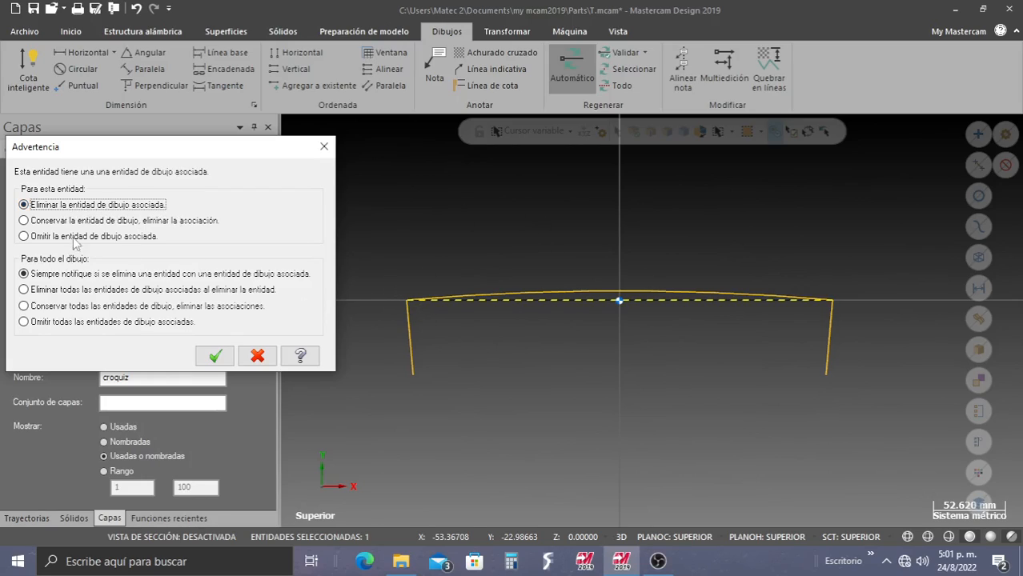
left_click(214, 357)
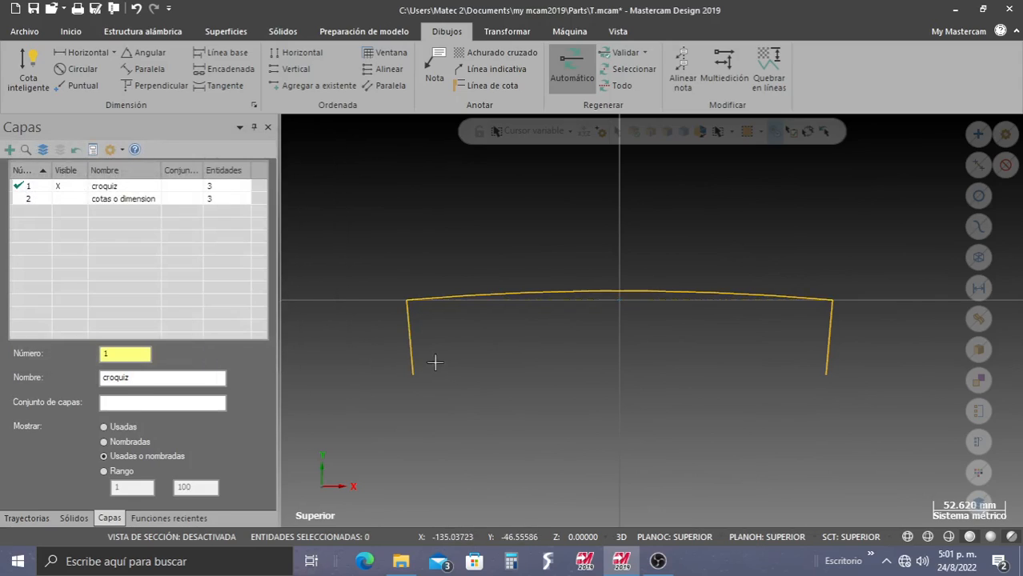
With the dimension layer visible and active, add a horizontal dimension between the arc's two ends, placed above the angular dimension
left_click(59, 199)
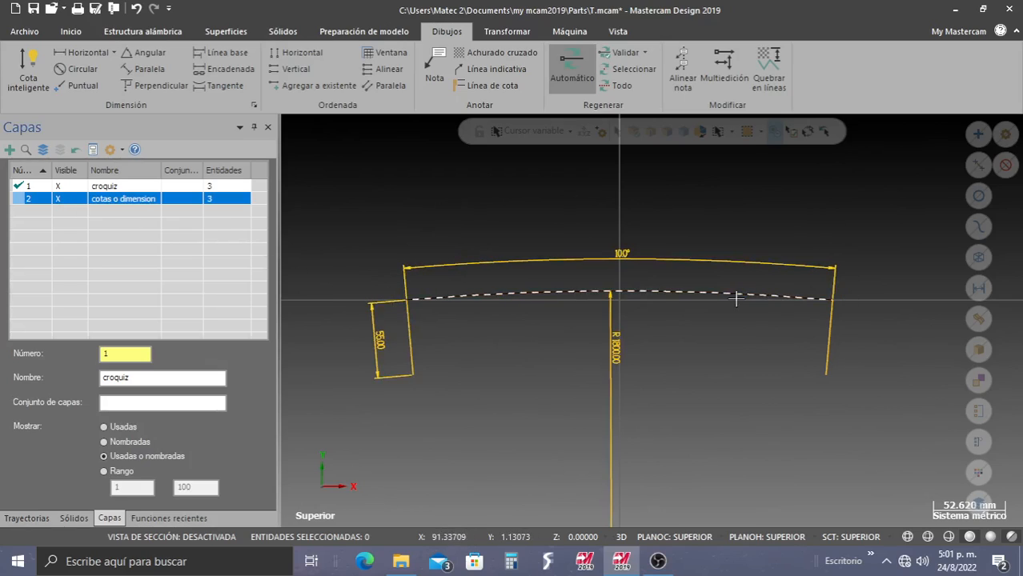
left_click(21, 199)
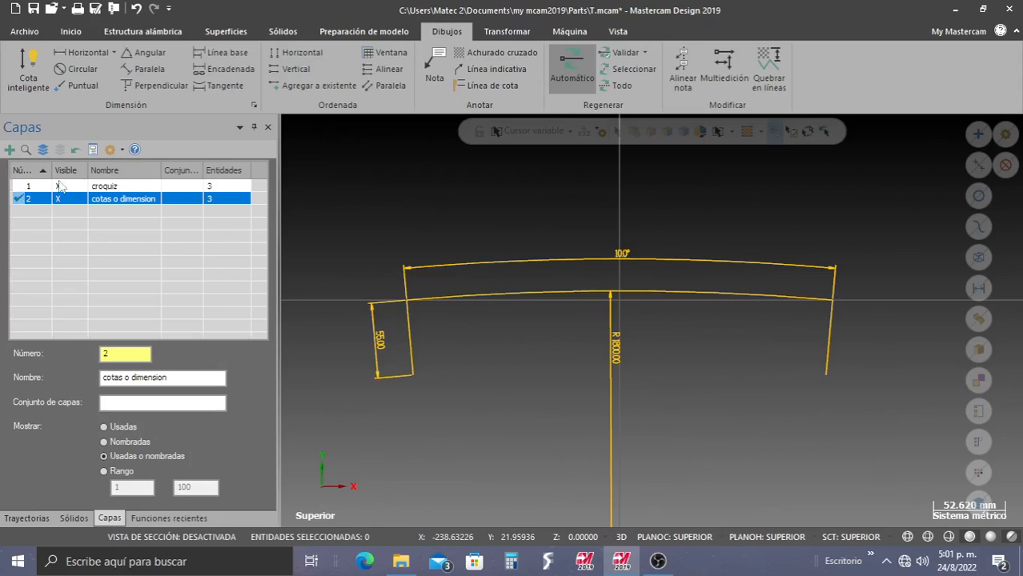
left_click(85, 55)
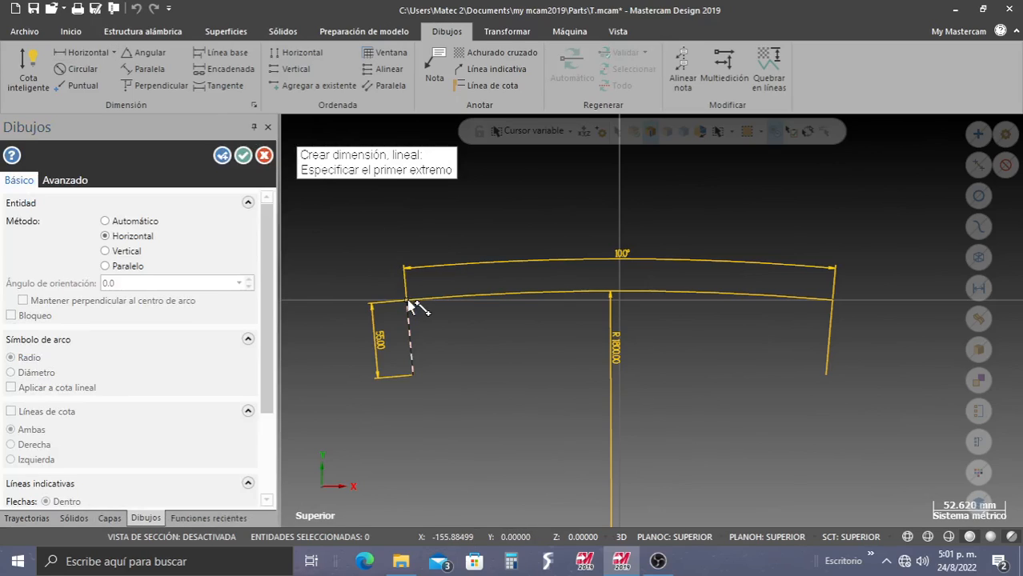
left_click(407, 304)
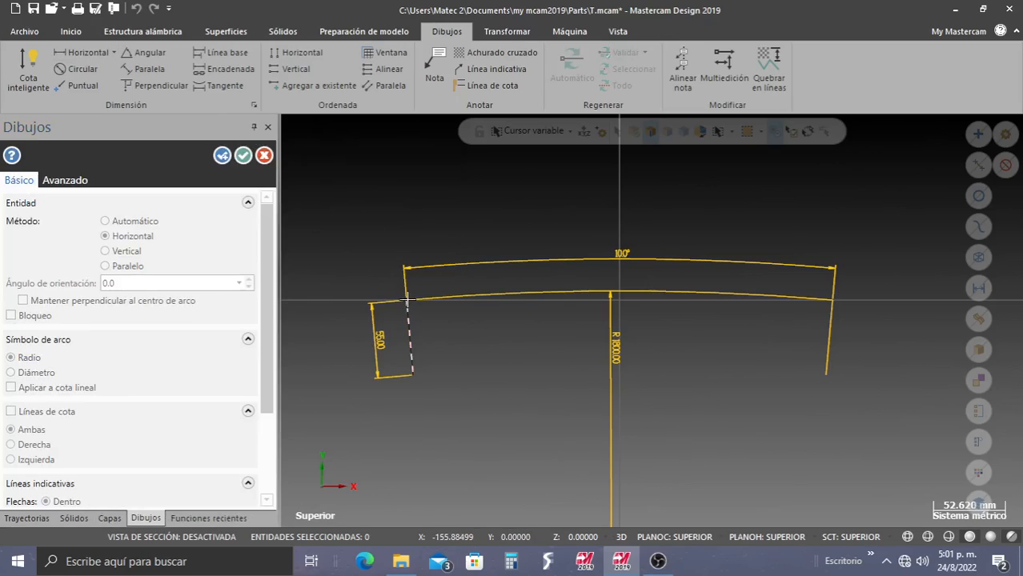
left_click(839, 305)
left_click(681, 227)
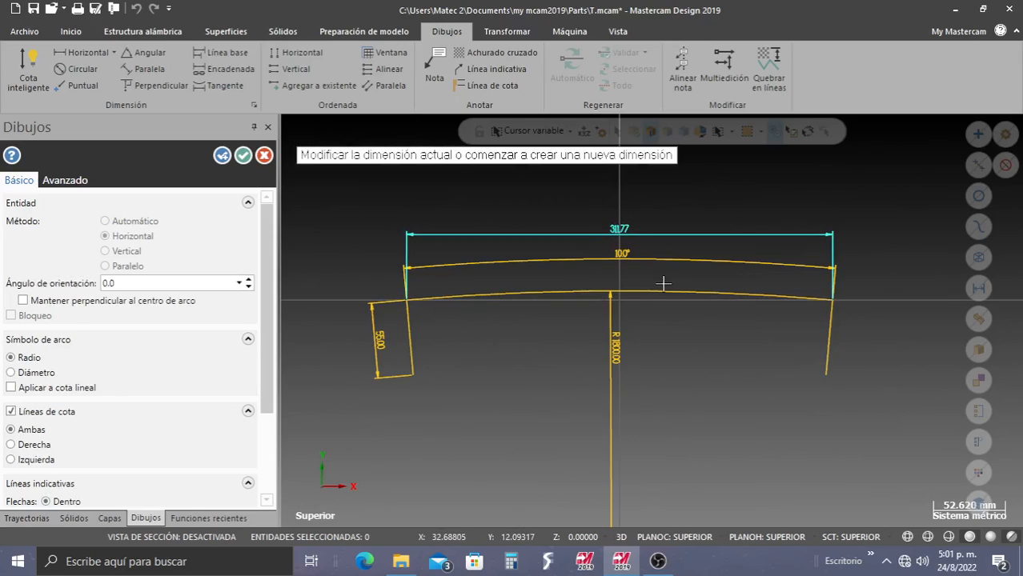
left_click(244, 157)
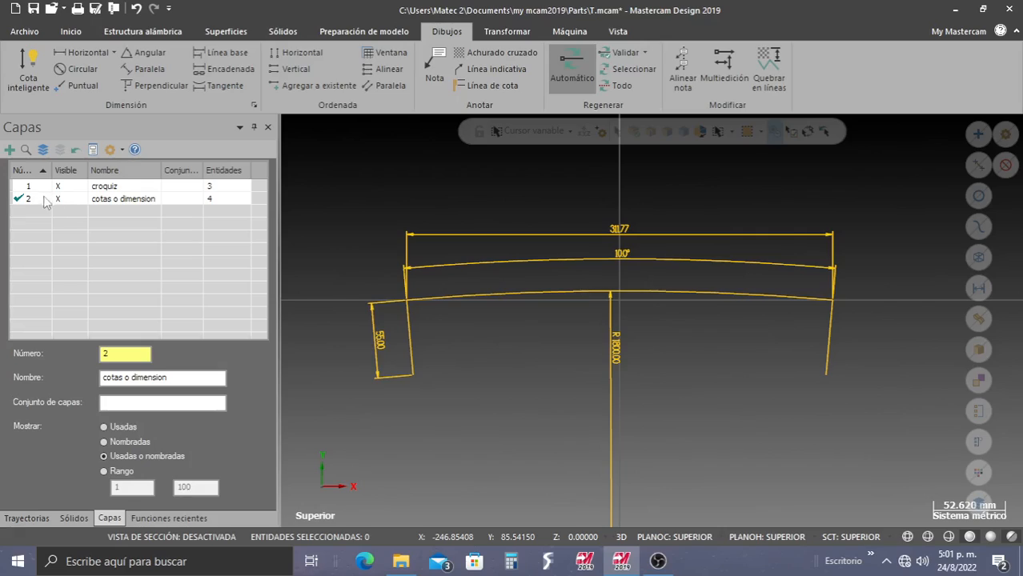
With layer croquiz active and the dimension layer hidden, draw a line between the lower ends of the two side lines
left_click(22, 188)
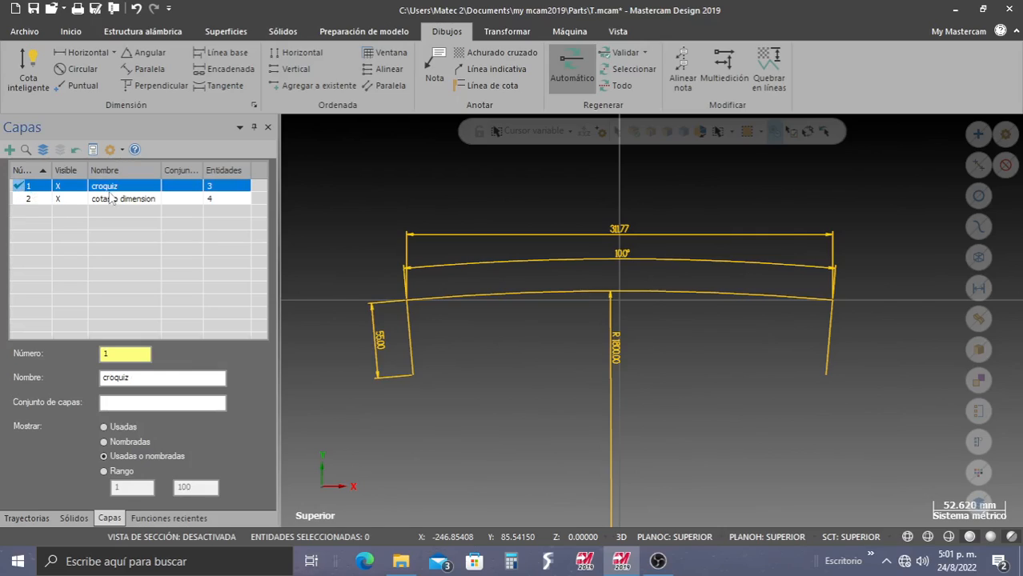
left_click(58, 200)
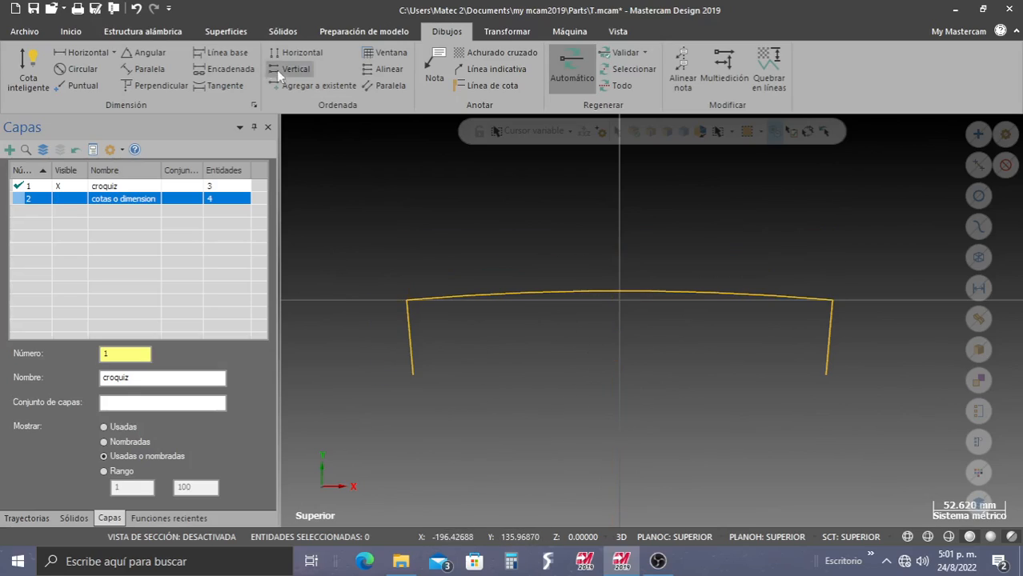
left_click(163, 31)
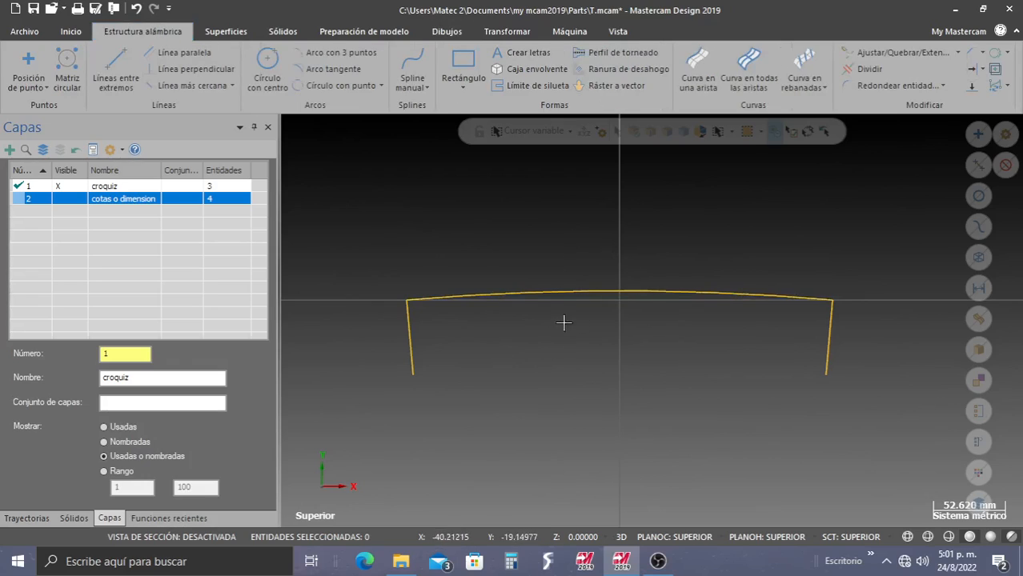
left_click(120, 82)
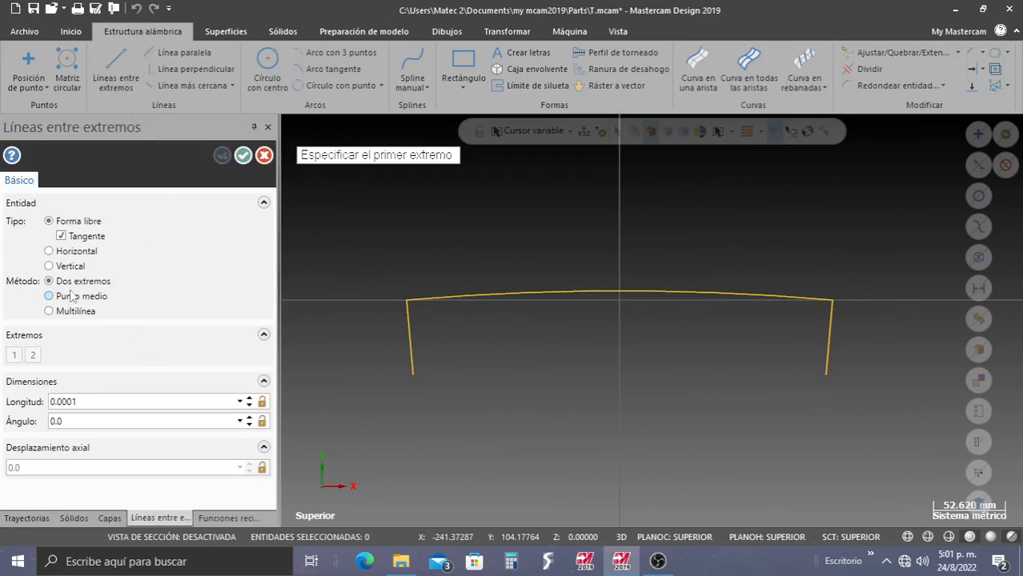
left_click(412, 374)
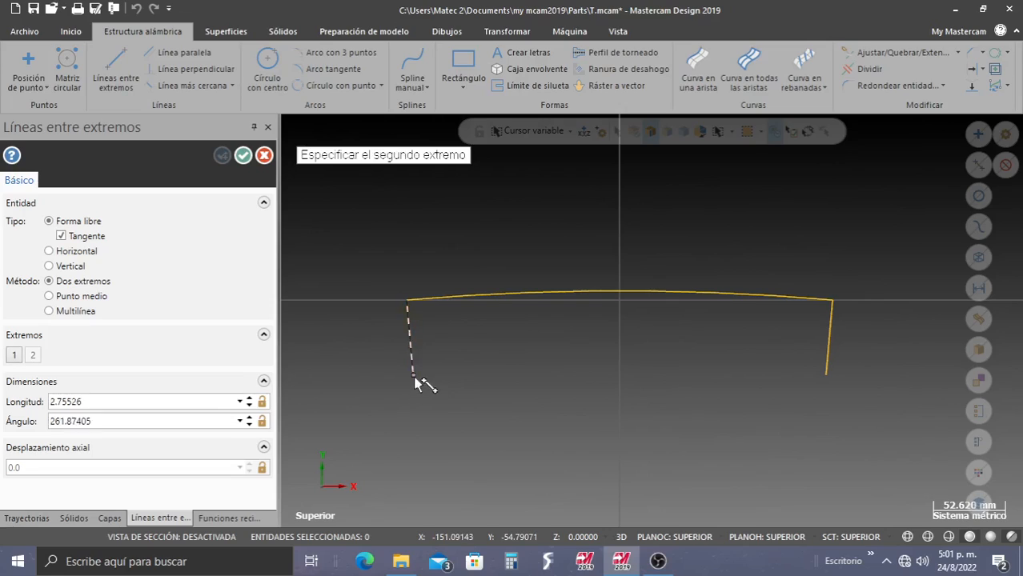
left_click(829, 375)
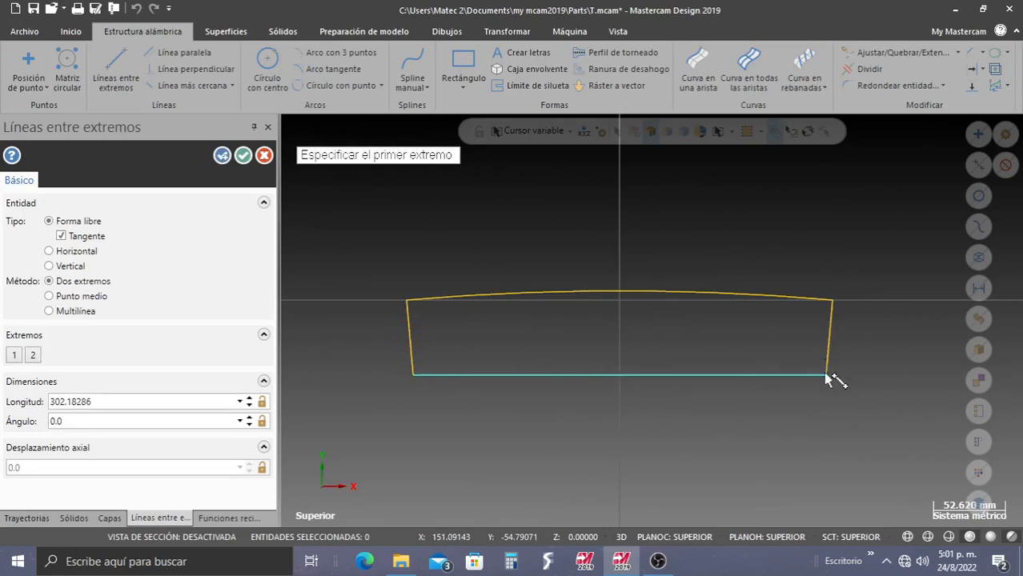
left_click(243, 155)
Change the line style of the straight base line between the side lines' lower ends to dashed
left_click(481, 374)
right_click(477, 370)
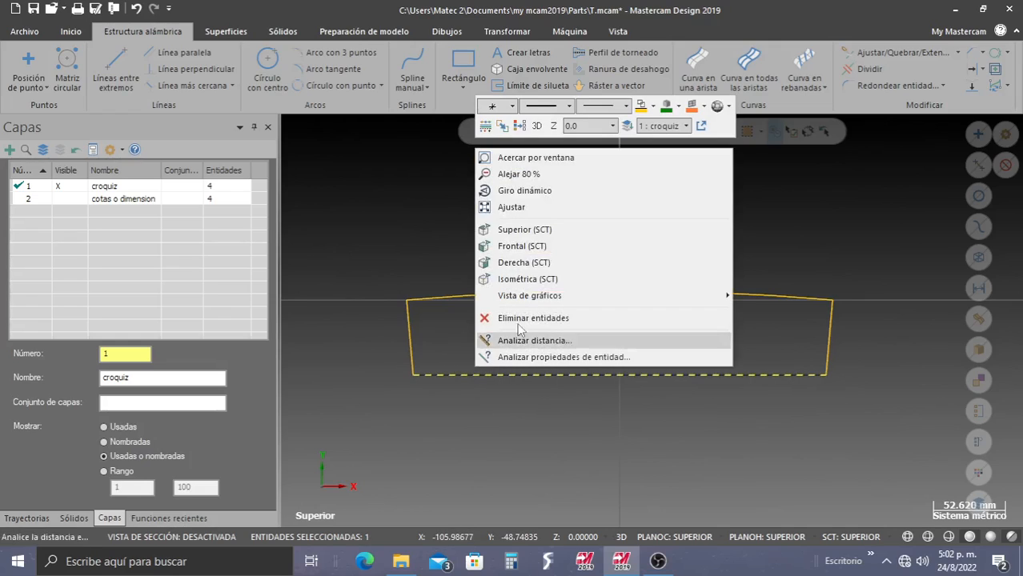
left_click(452, 363)
left_click(460, 376)
left_click(460, 376)
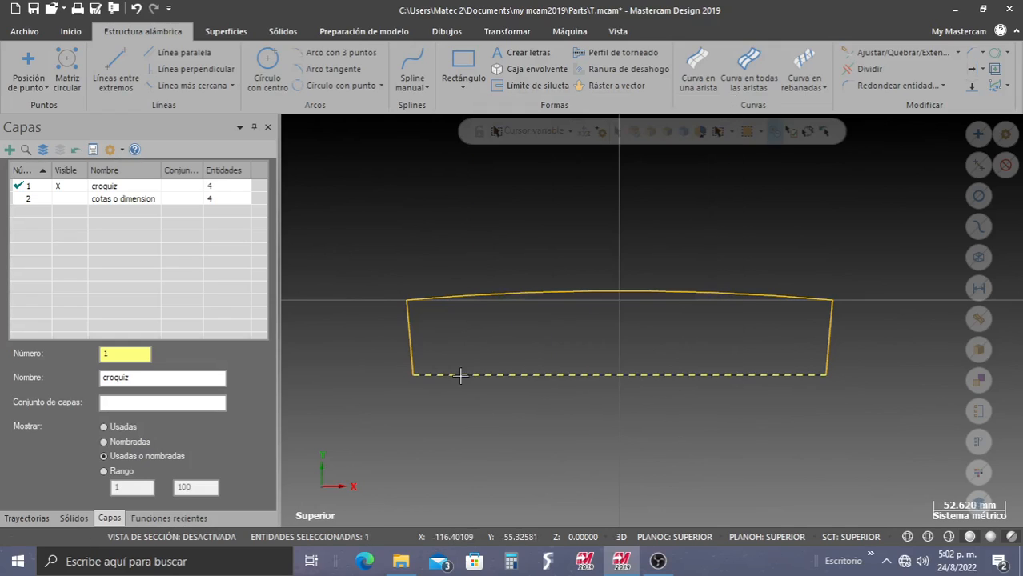
right_click(460, 376)
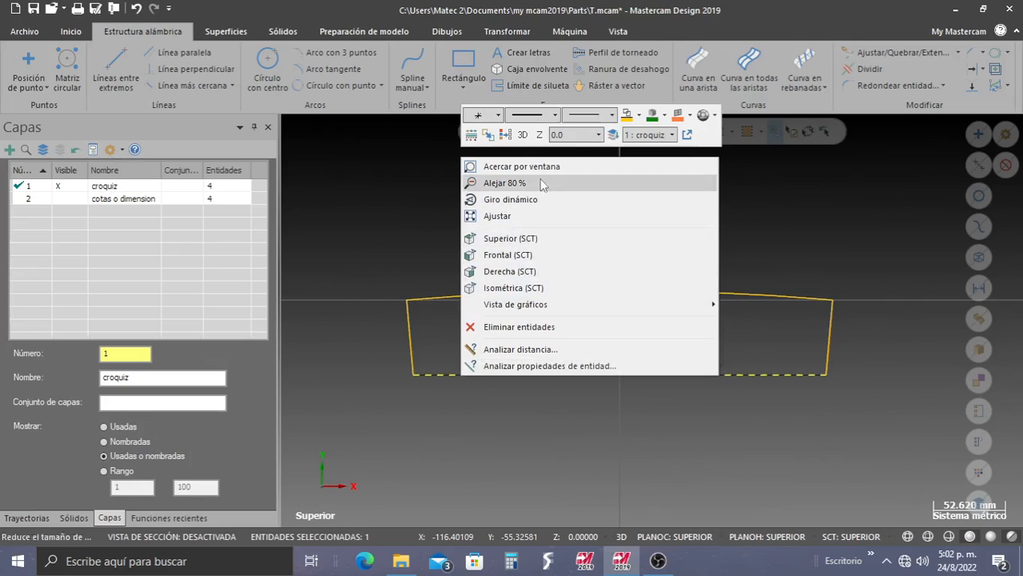
left_click(554, 116)
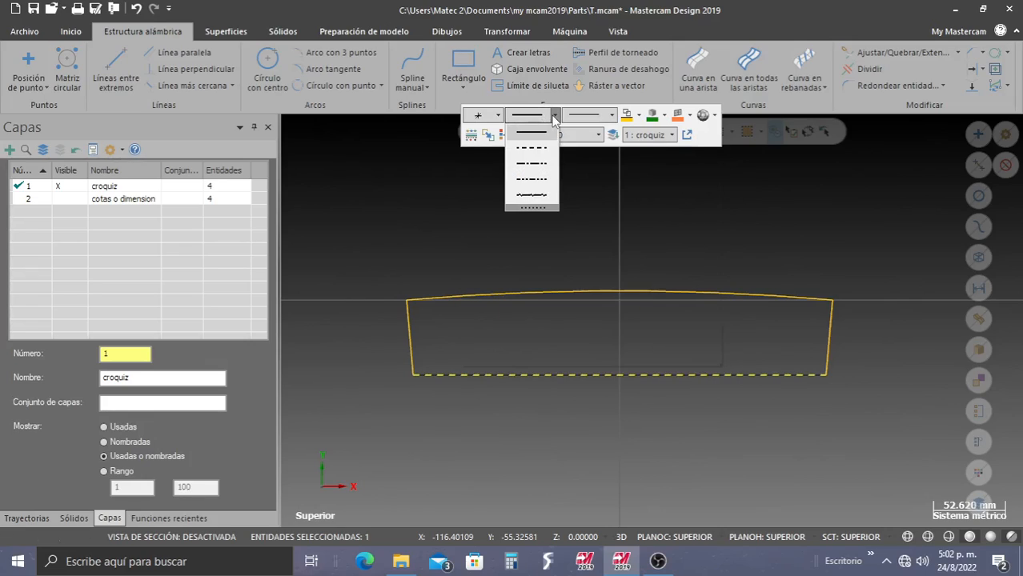
left_click(534, 165)
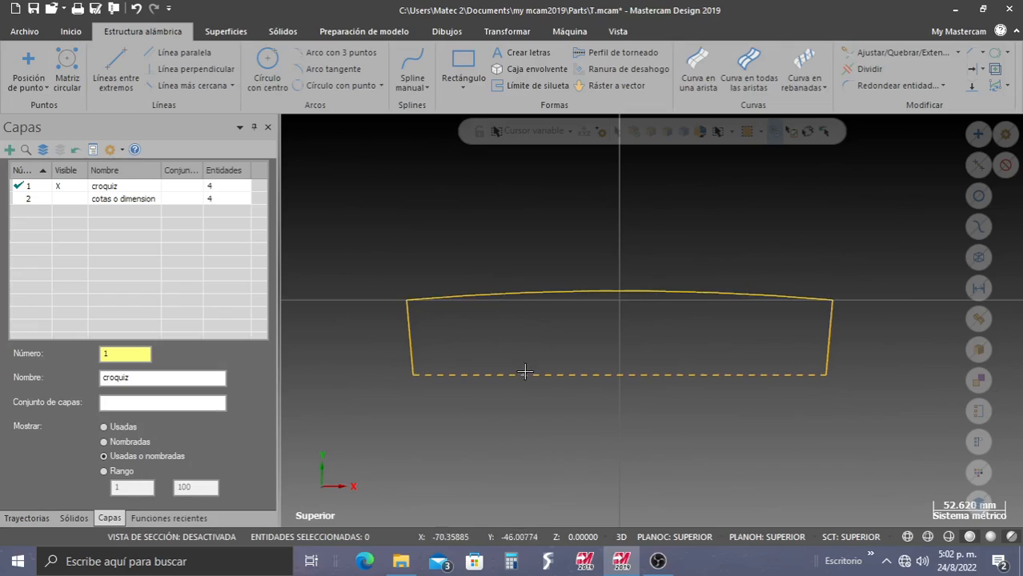
Move the whole profile to the origin, using the midpoint of the dashed base line as the starting point
left_click(618, 375)
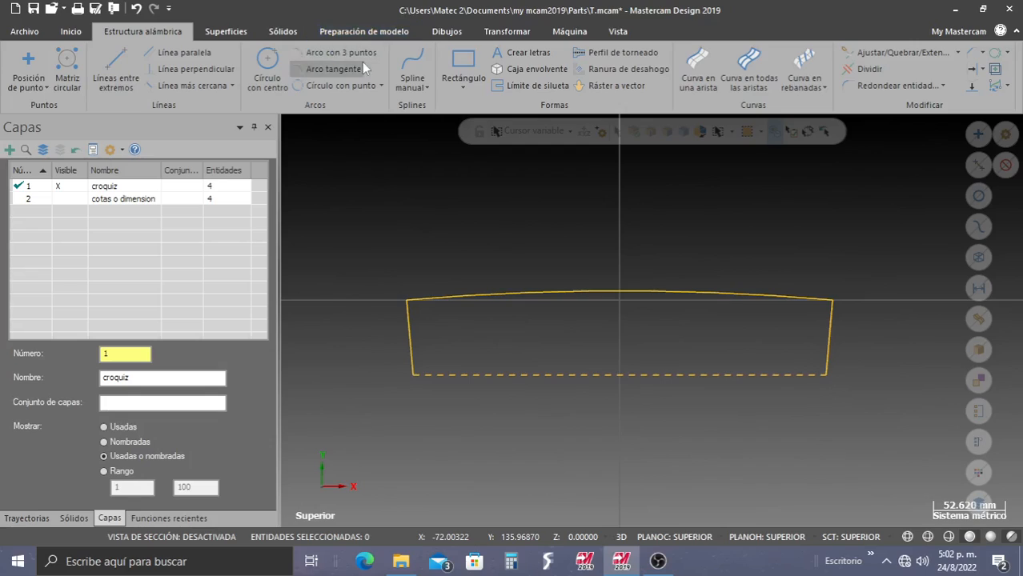
left_click(507, 31)
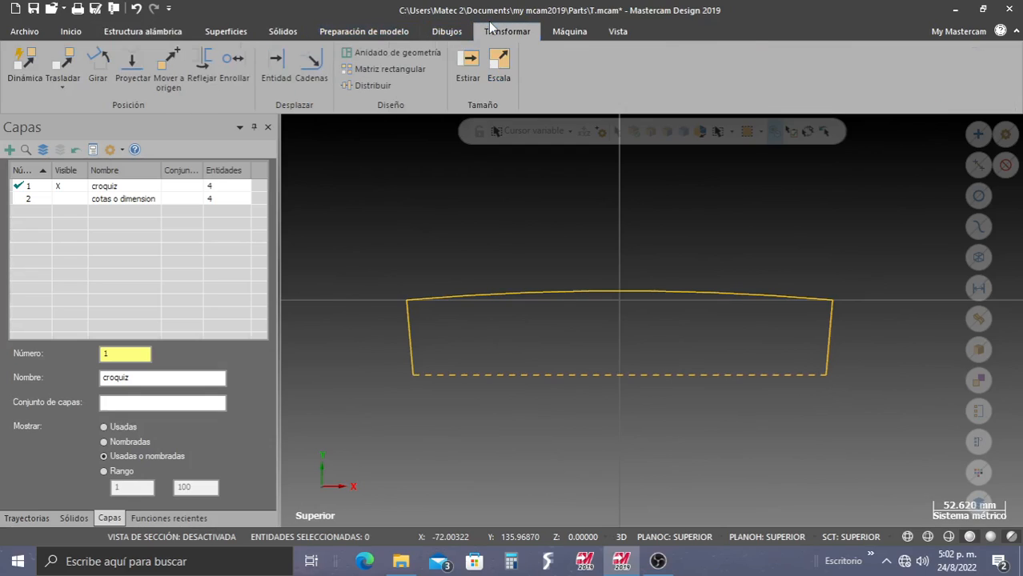
left_click(164, 74)
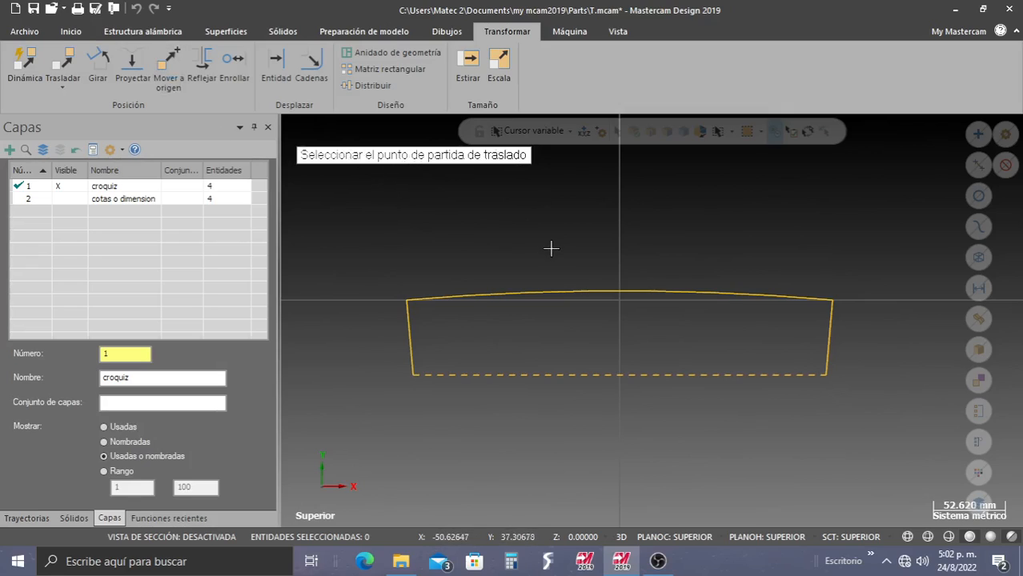
left_click(620, 376)
left_click(620, 300)
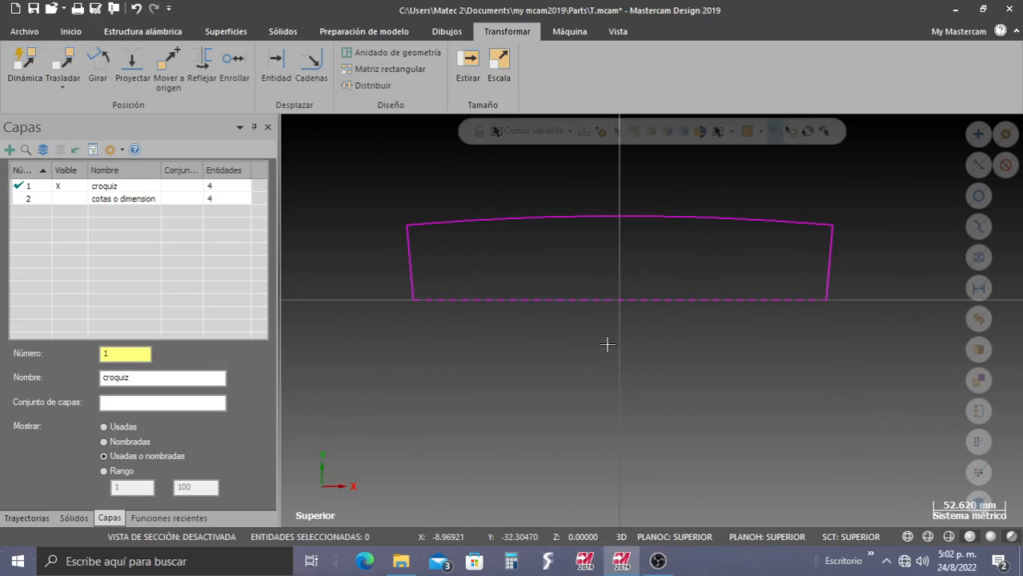
Clear the transform result colors so the moved profile returns to its original color
scroll(592, 329, "down", 1)
scroll(591, 330, "down", 1)
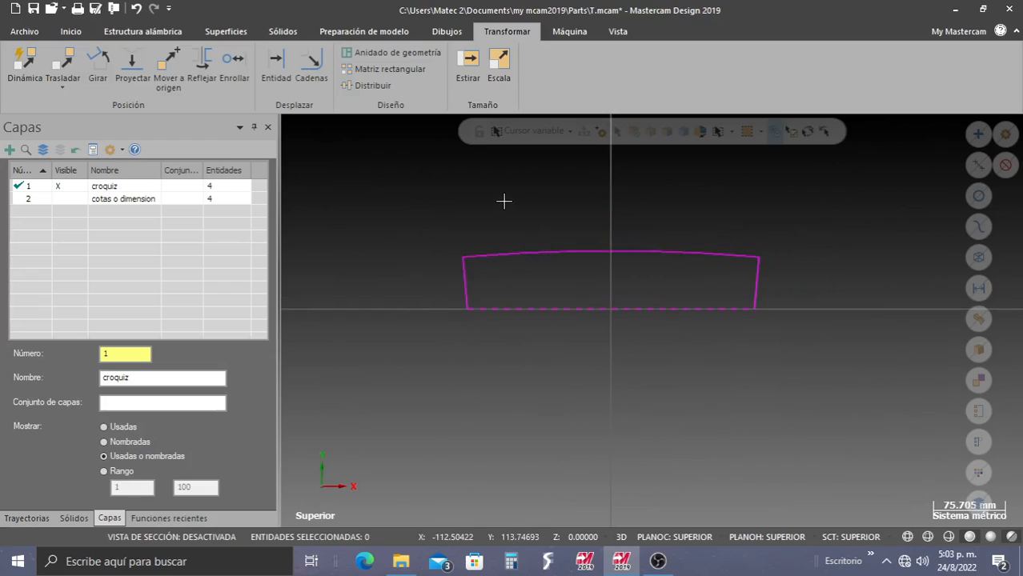
right_click(502, 212)
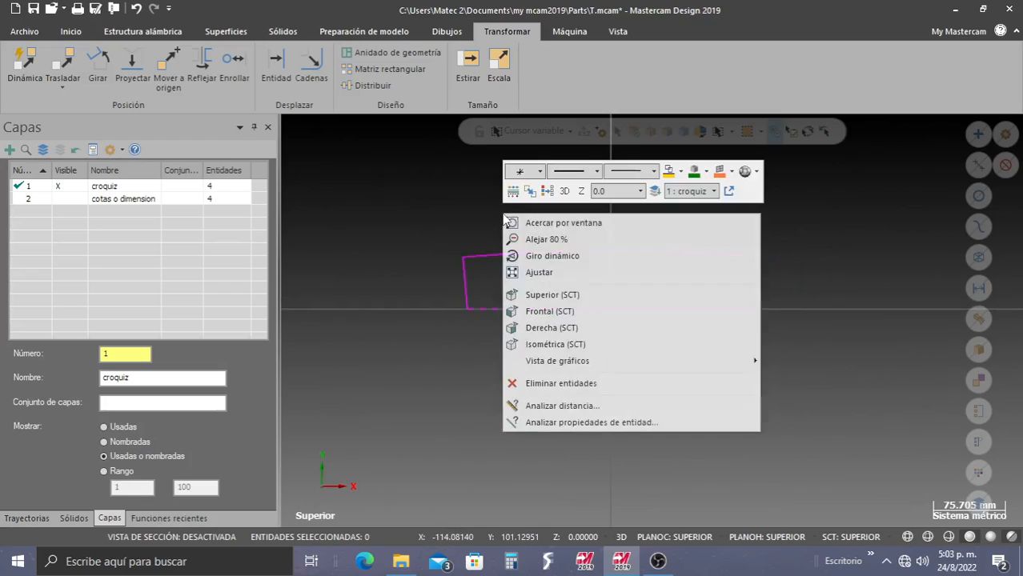
left_click(549, 192)
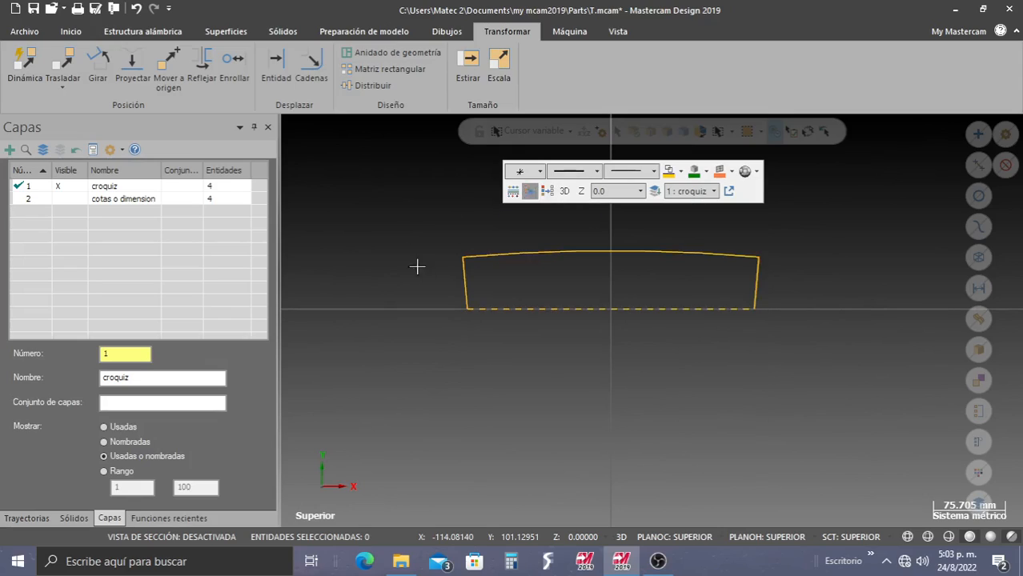
Delete the dashed base line and add layer 3 as the active layer
scroll(550, 232, "down", 1)
scroll(550, 231, "up", 1)
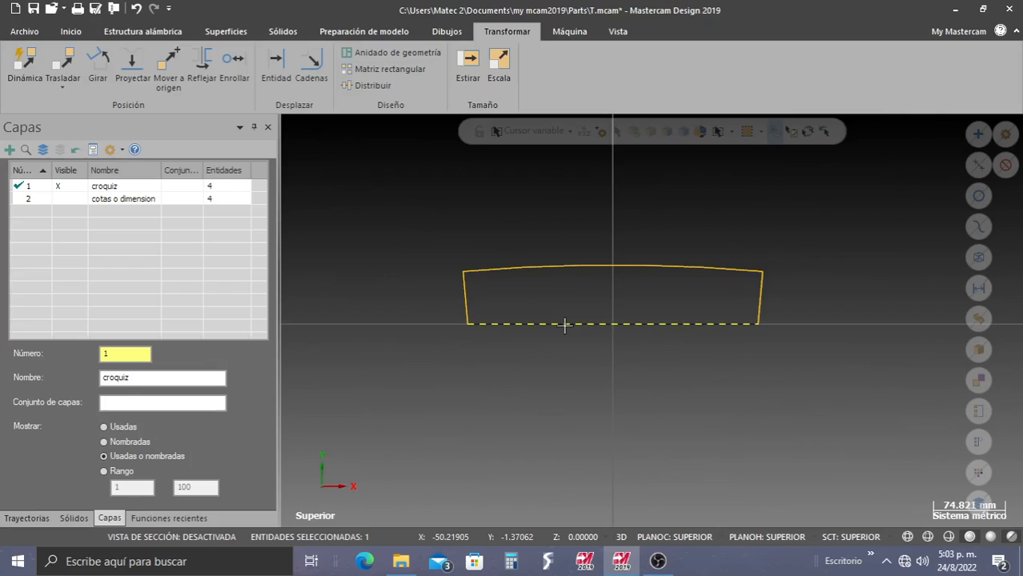
key("Delete")
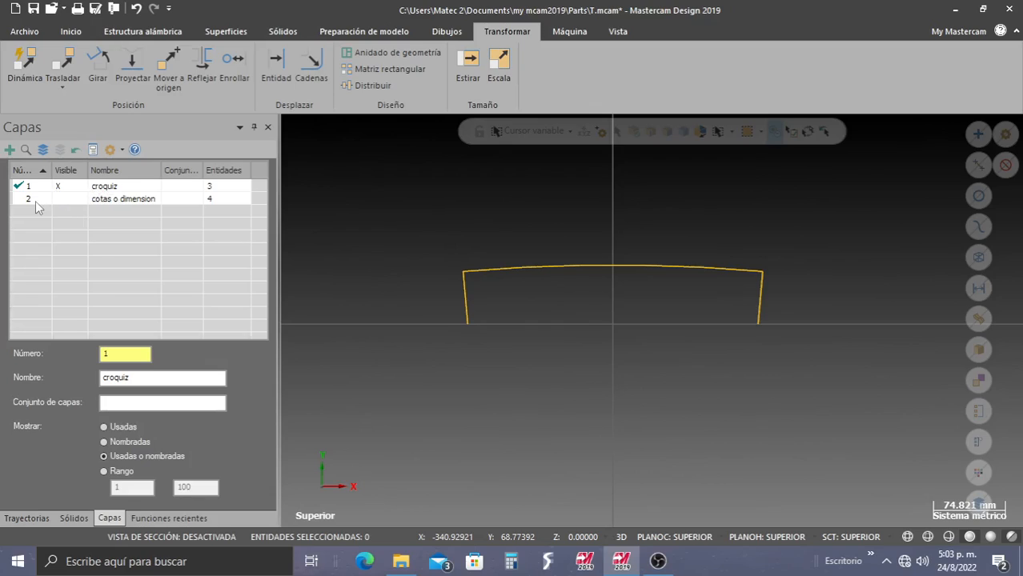
left_click(10, 150)
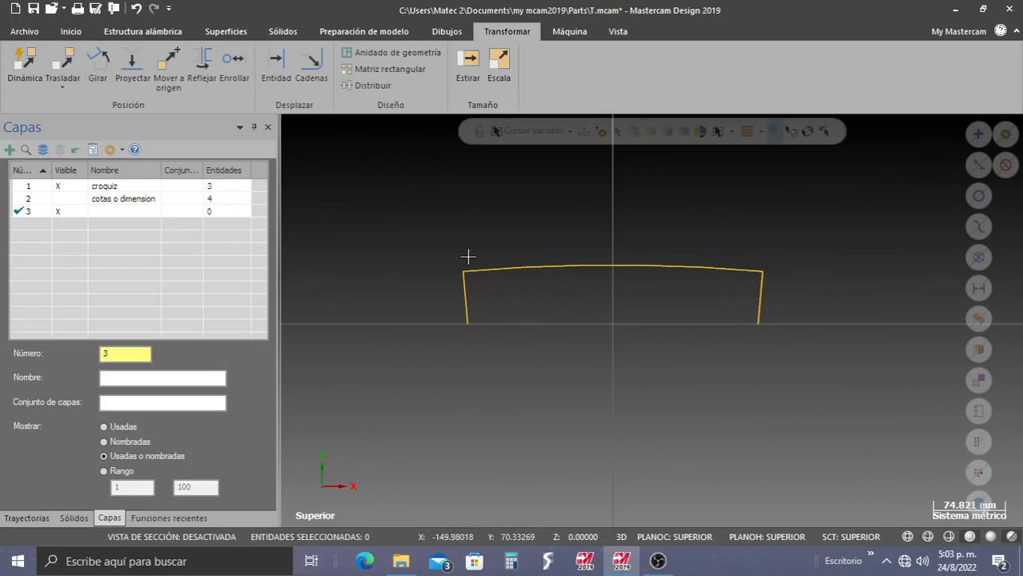
Draw a rectangle about 221 by 147 mm with its first corner at the origin and center anchoring turned off
left_click(140, 34)
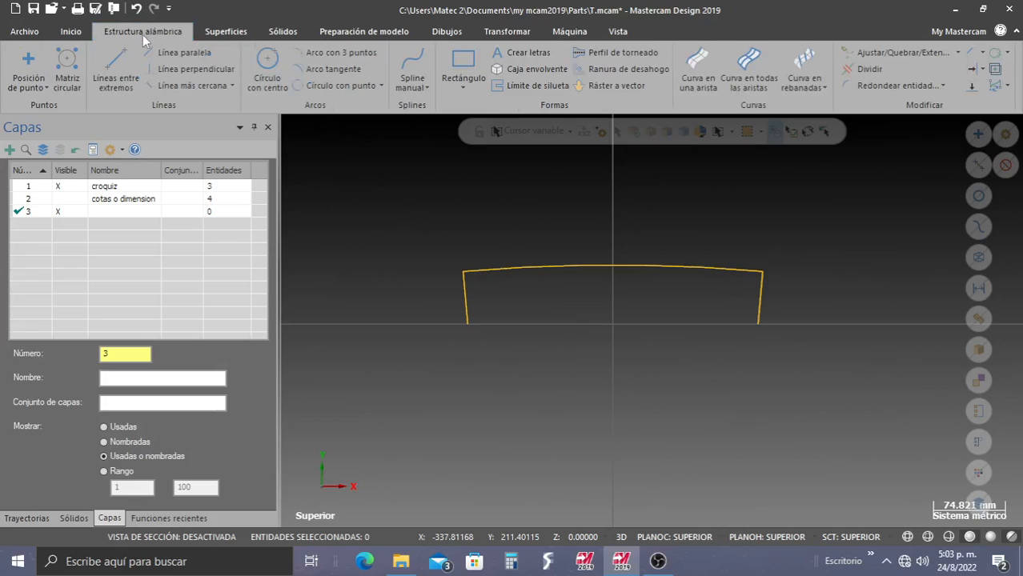
left_click(460, 86)
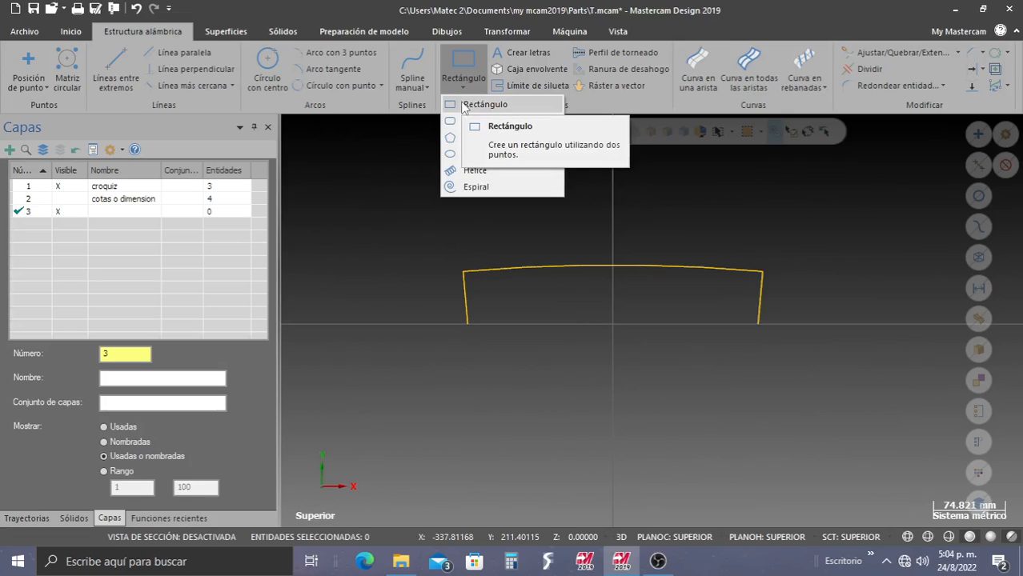
left_click(466, 106)
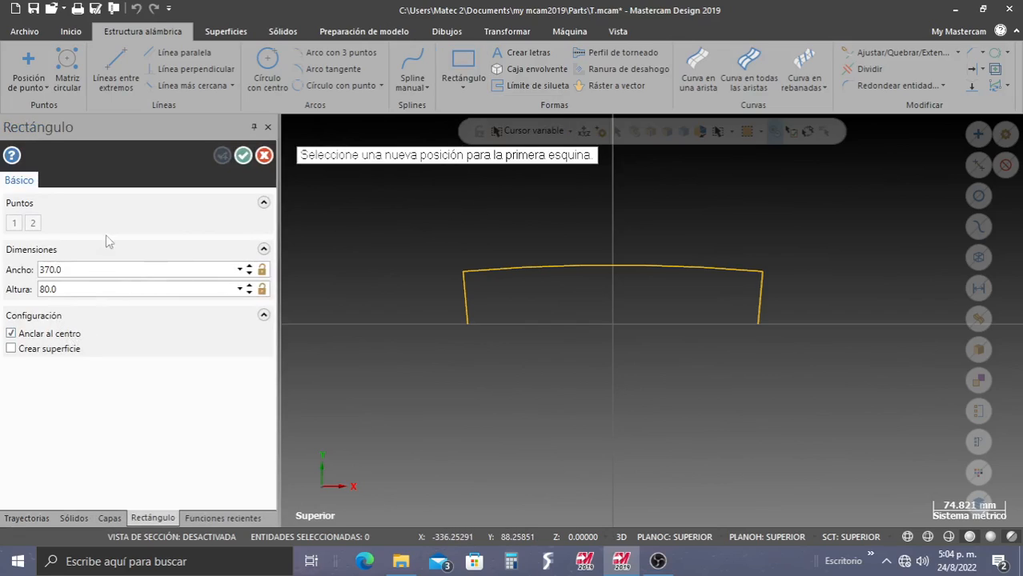
left_click(11, 334)
left_click(612, 325)
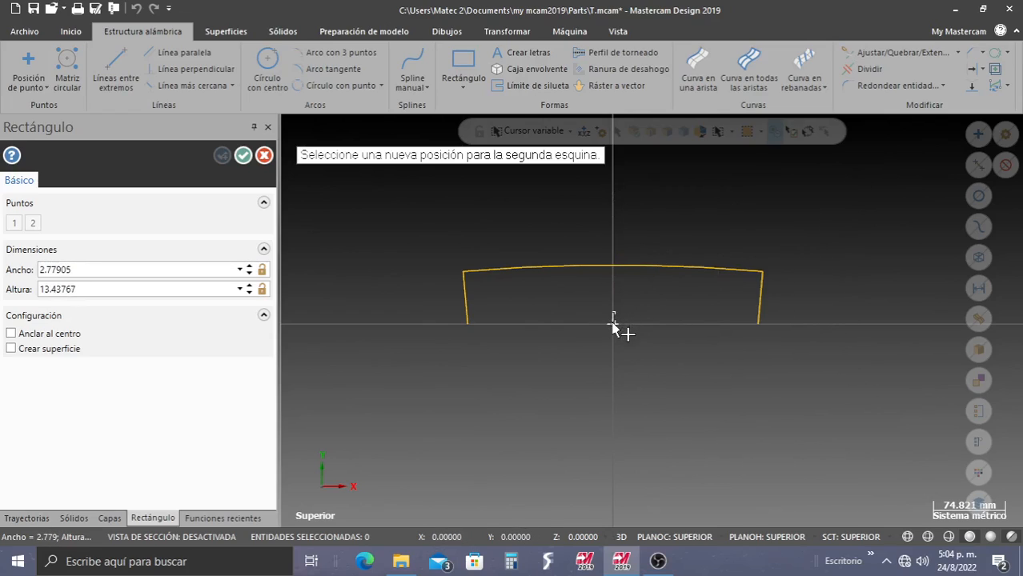
left_click(826, 183)
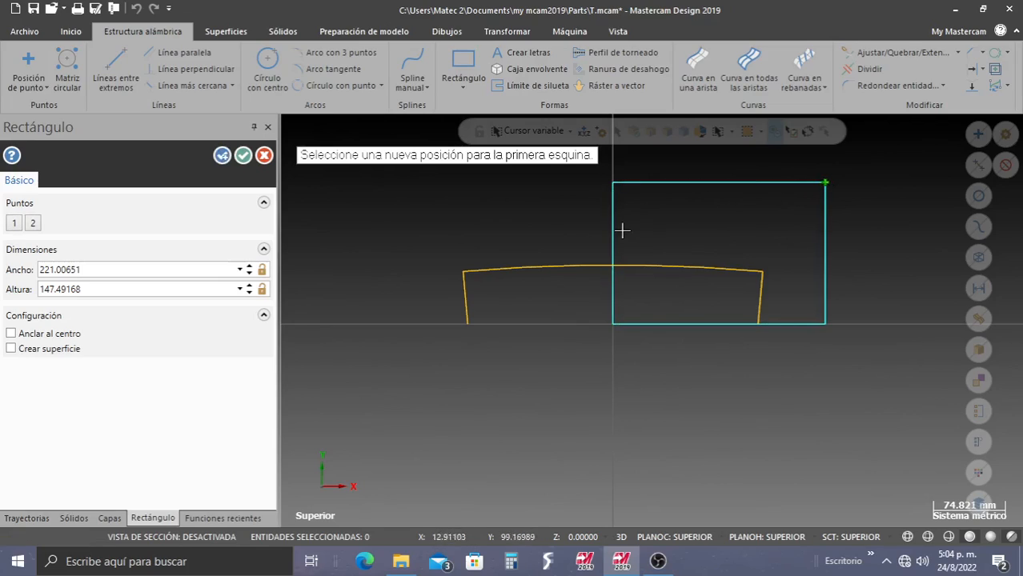
left_click(243, 155)
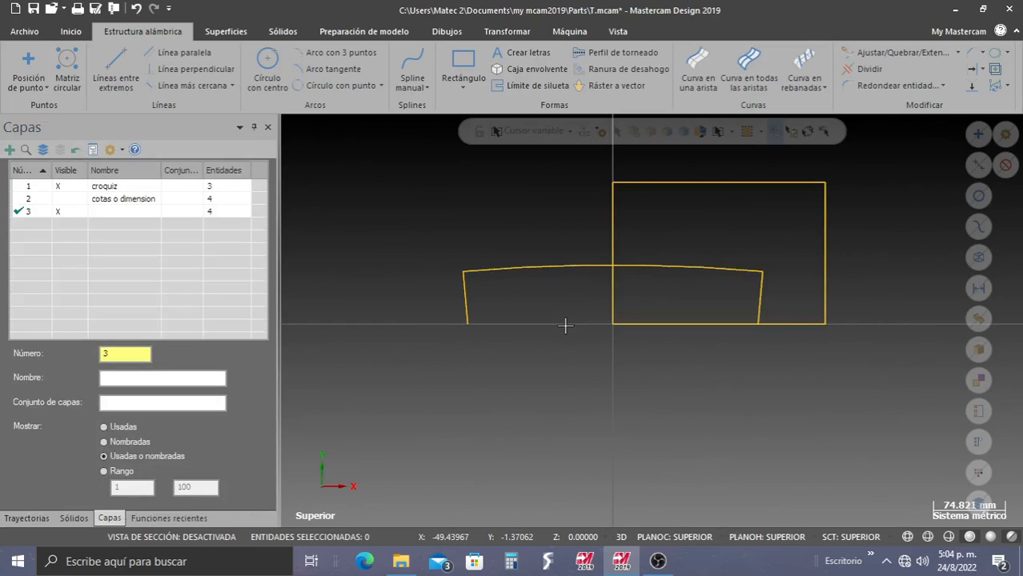
Delete all four lines of the rectangle that starts at the origin
left_click(671, 183)
left_click(614, 221)
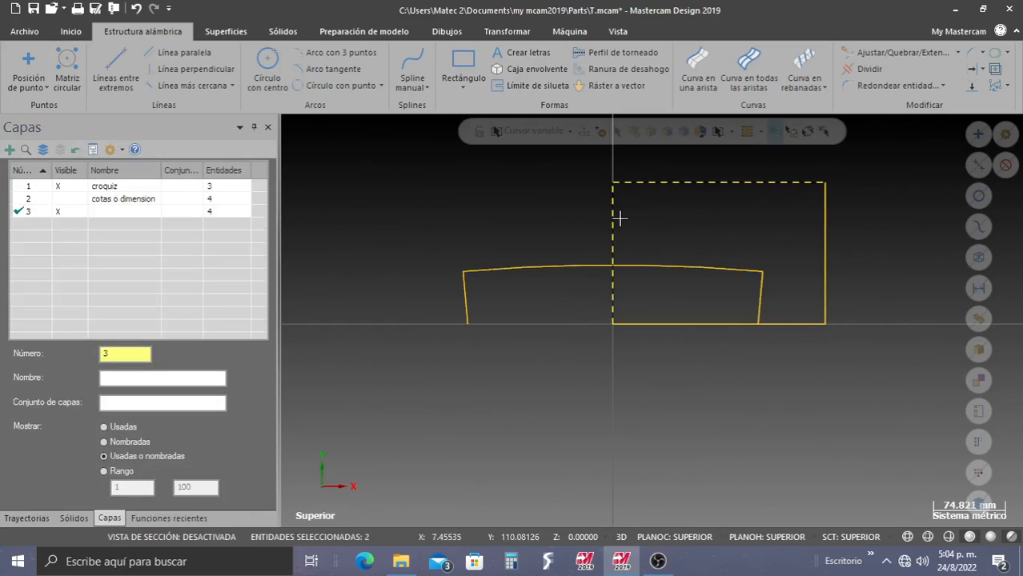
left_click(825, 228)
left_click(793, 323)
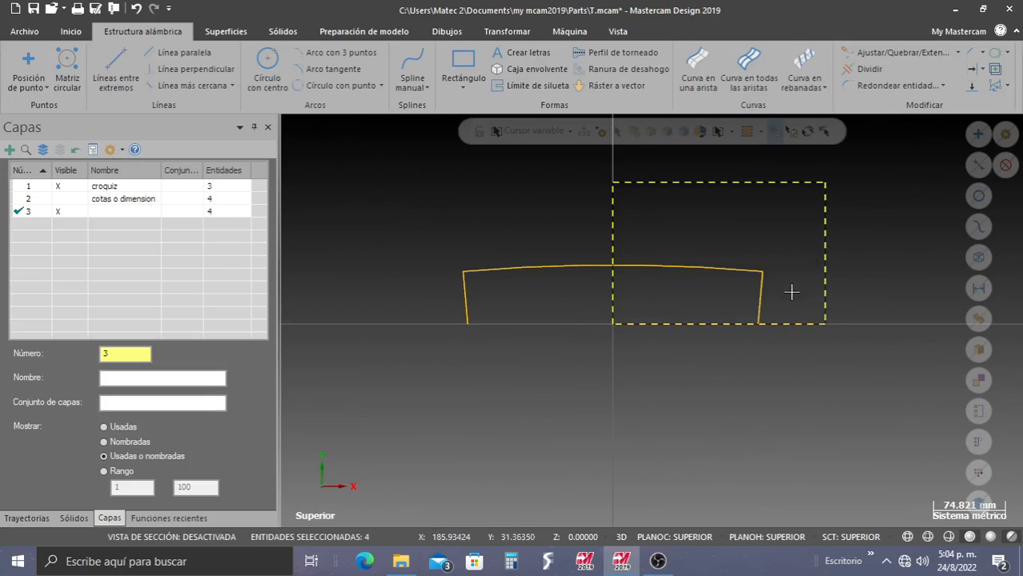
key("Delete")
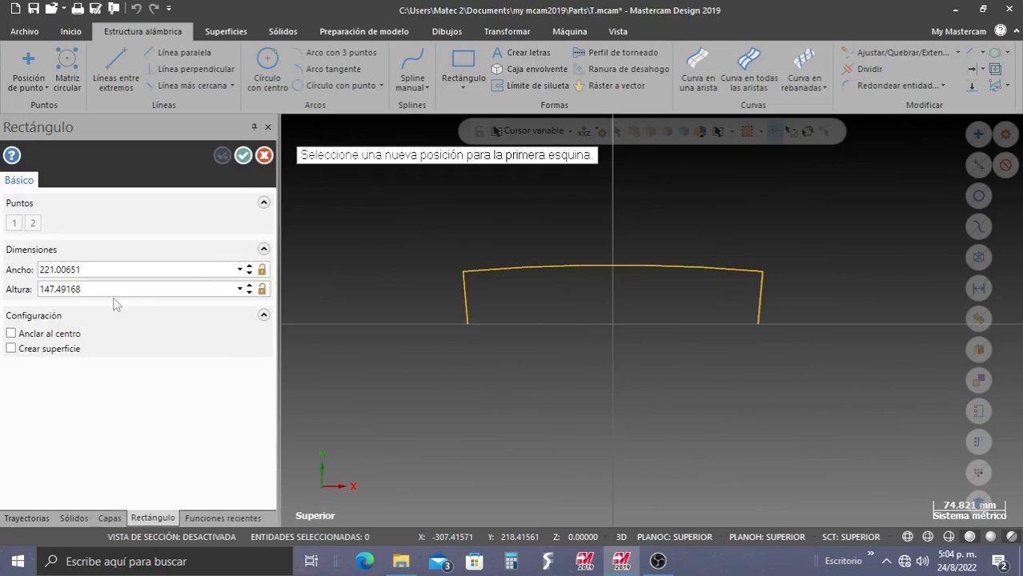
Place a center-anchored rectangle about 361 by 206 mm on the origin, enclosing the arc profile
left_click(11, 335)
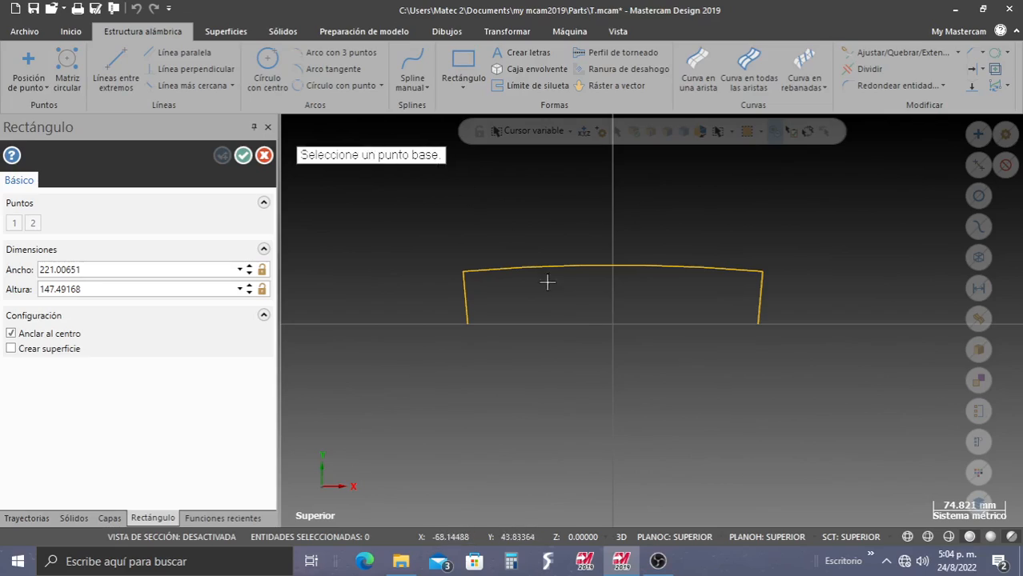
left_click(612, 325)
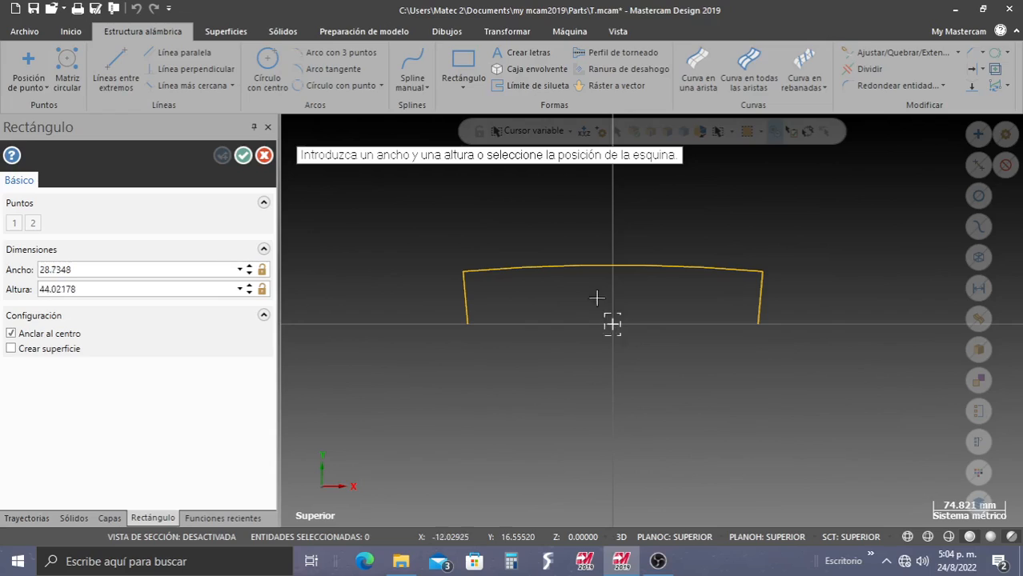
left_click(439, 226)
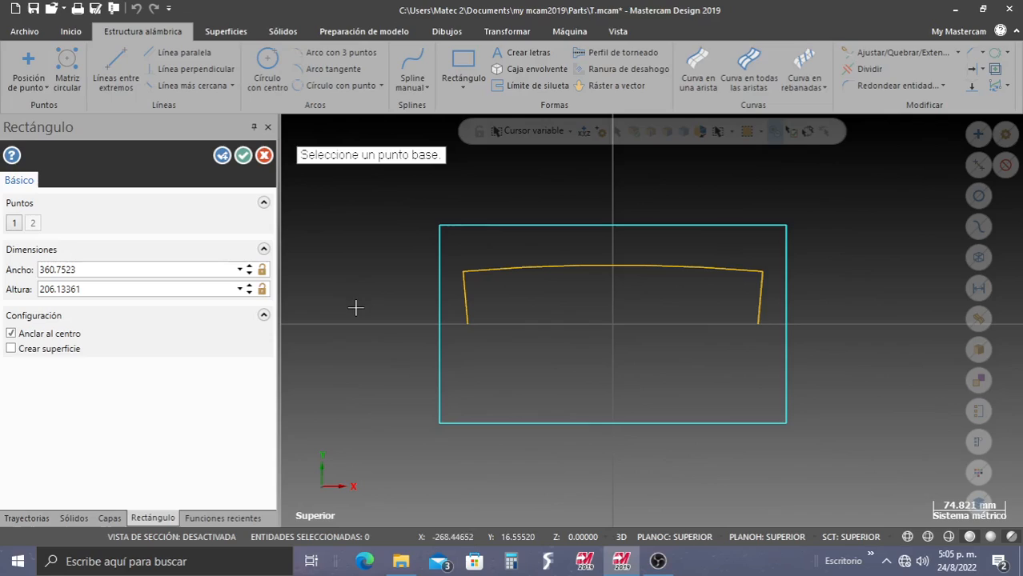
Set the centered rectangle's width to 370 and height to 75, and finish it
left_click(116, 269)
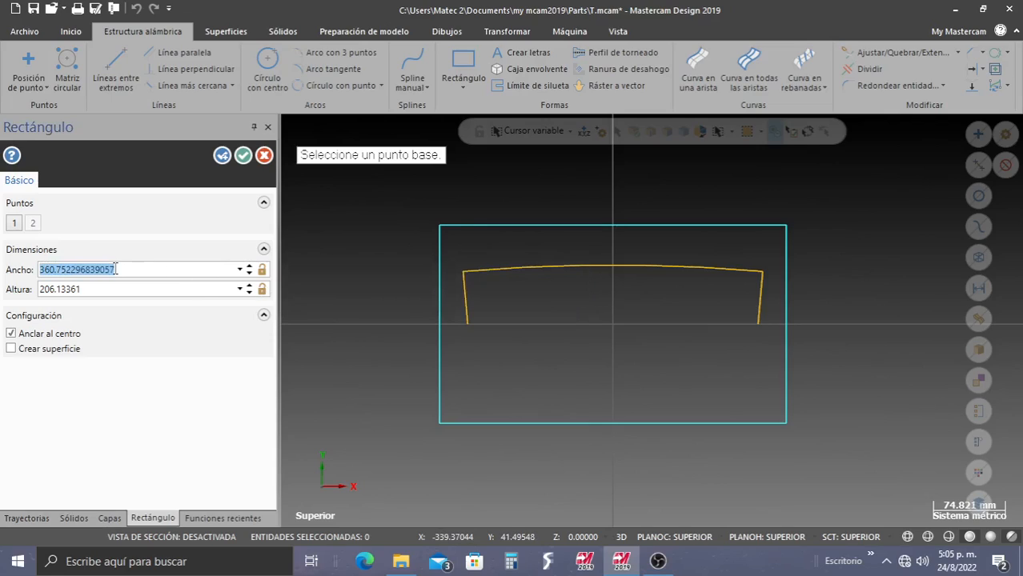
type("370")
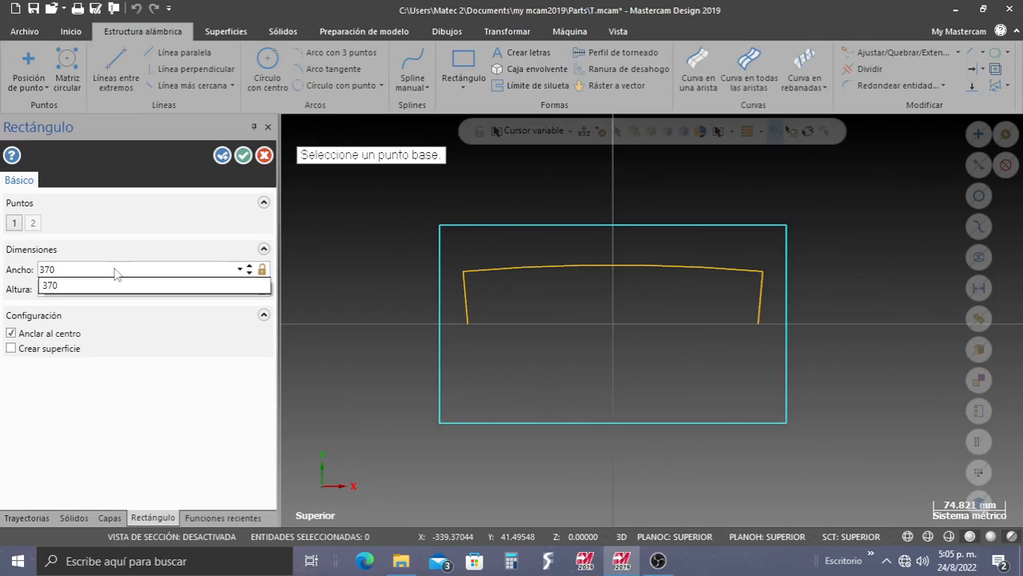
key("Return")
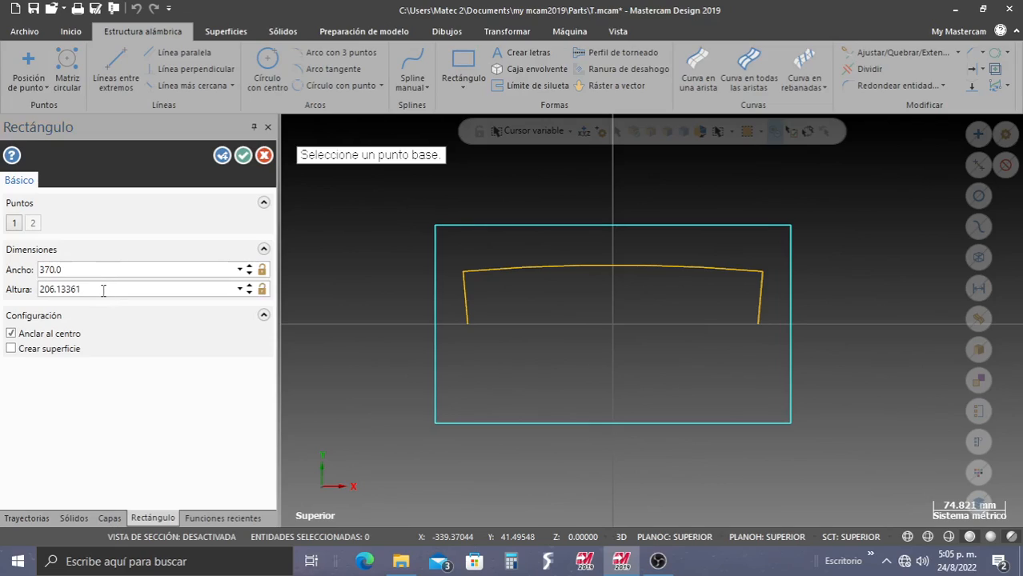
left_click(102, 290)
type("75")
key("Return")
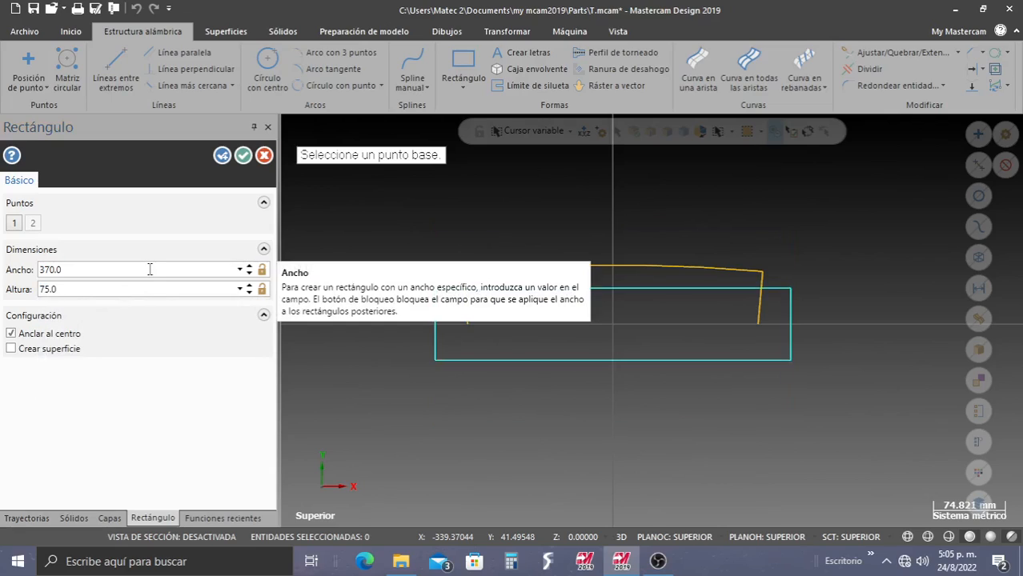
left_click(243, 155)
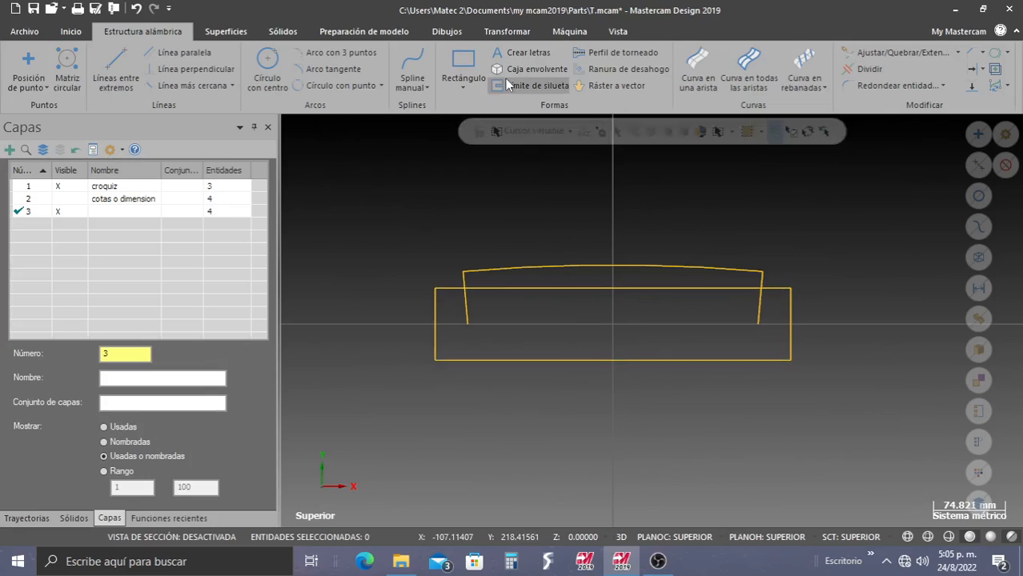
Start translating the four lines of the 370 by 75 mm rectangle with the Move method
left_click(492, 32)
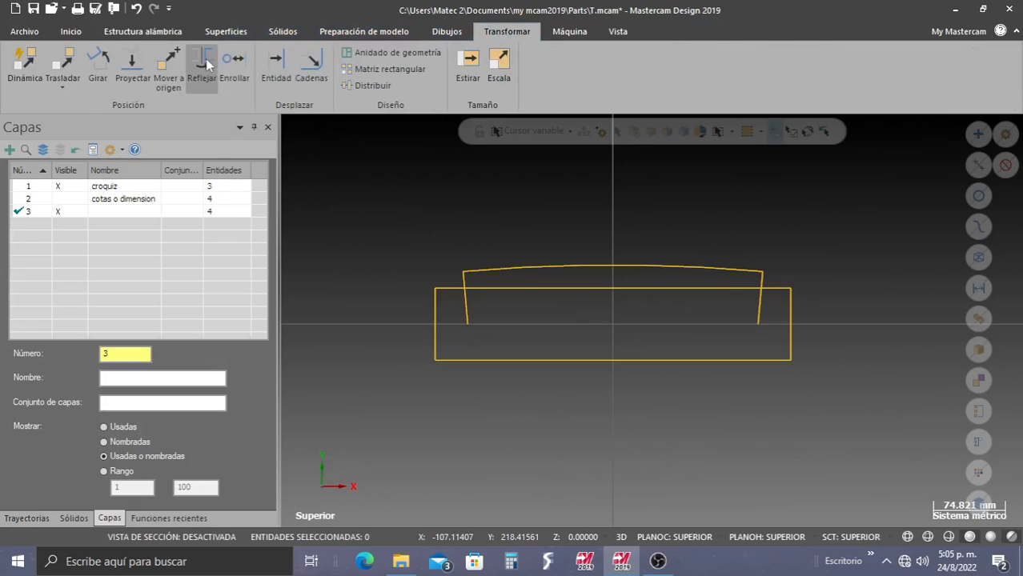
left_click(69, 69)
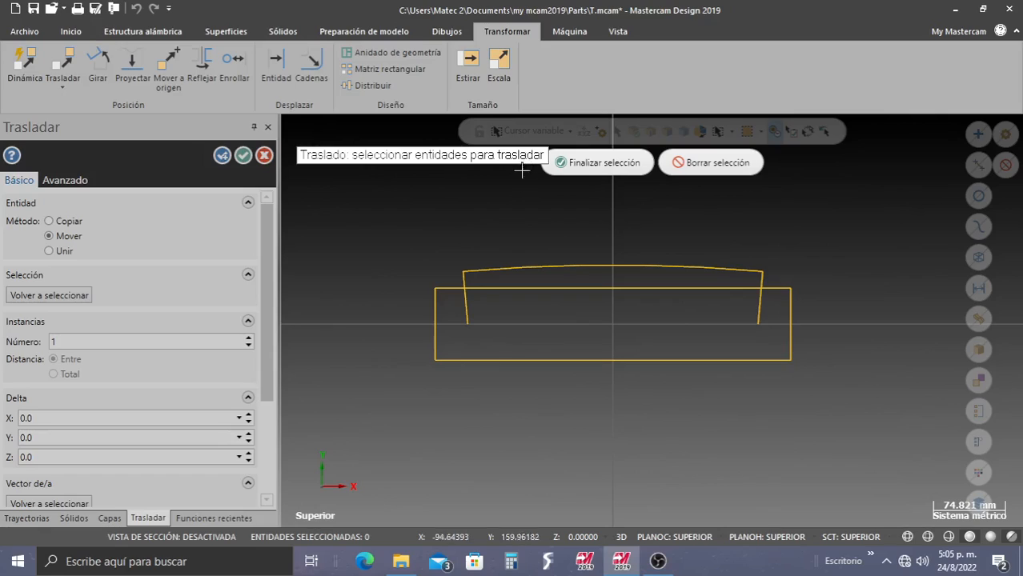
left_click(582, 163)
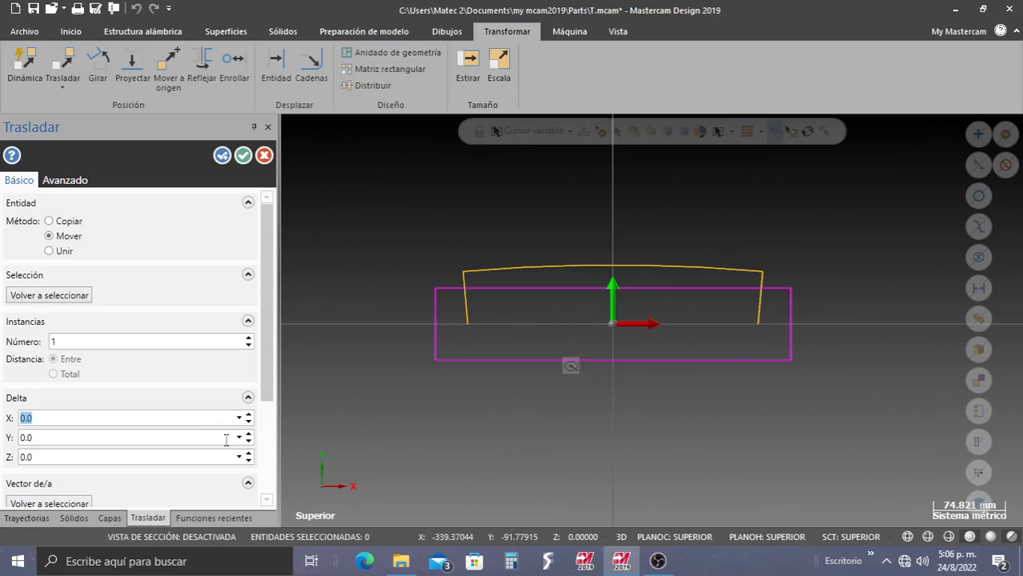
scroll(271, 375, "down", 2)
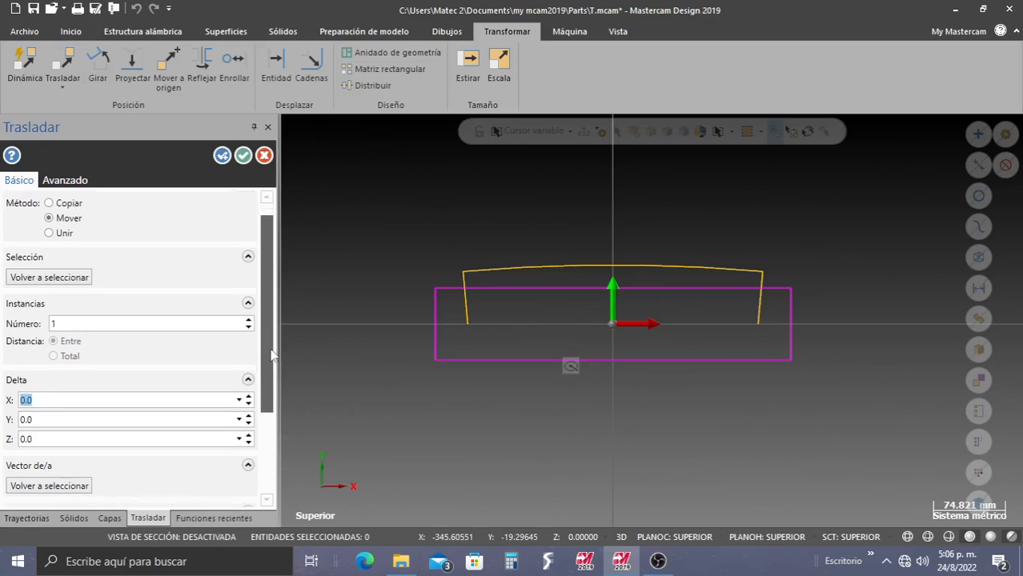
scroll(271, 375, "up", 2)
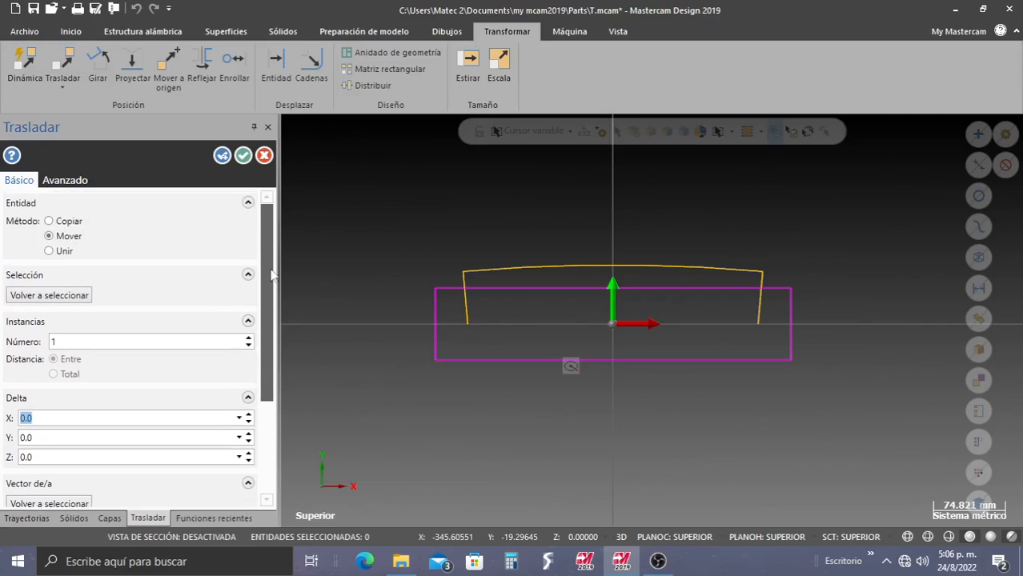
left_click(49, 237)
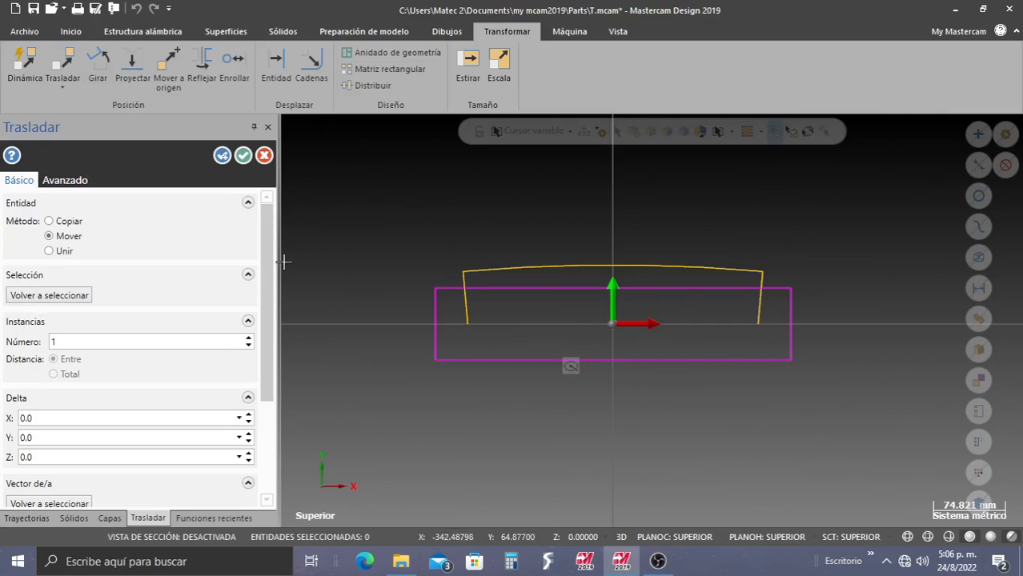
mouse_move(267, 270)
left_mouse_down()
mouse_move(267, 346)
mouse_move(255, 277)
left_mouse_up()
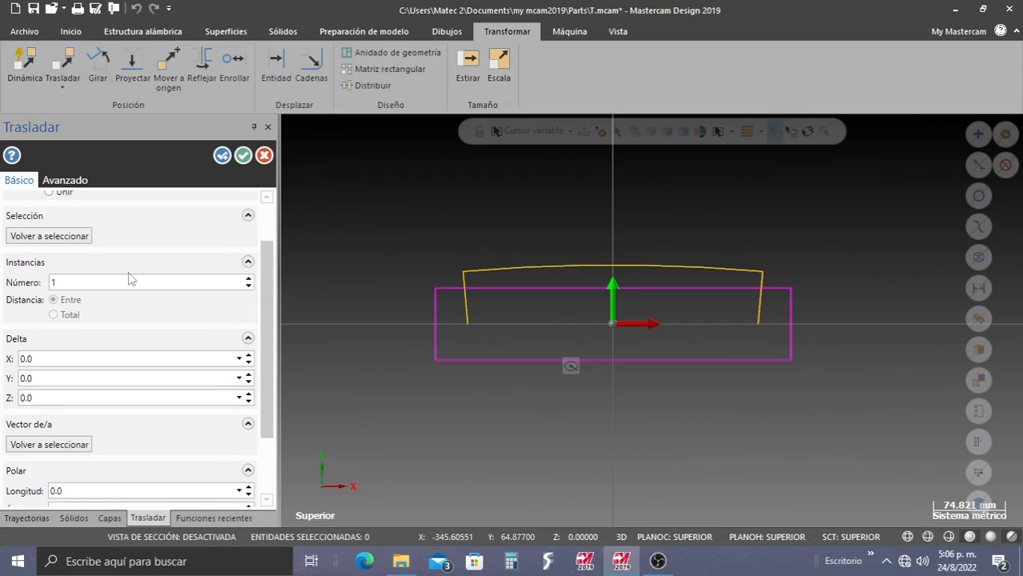
Try 3 instances for the rectangle's translation and return the count to 1
left_click(249, 280)
left_click(249, 286)
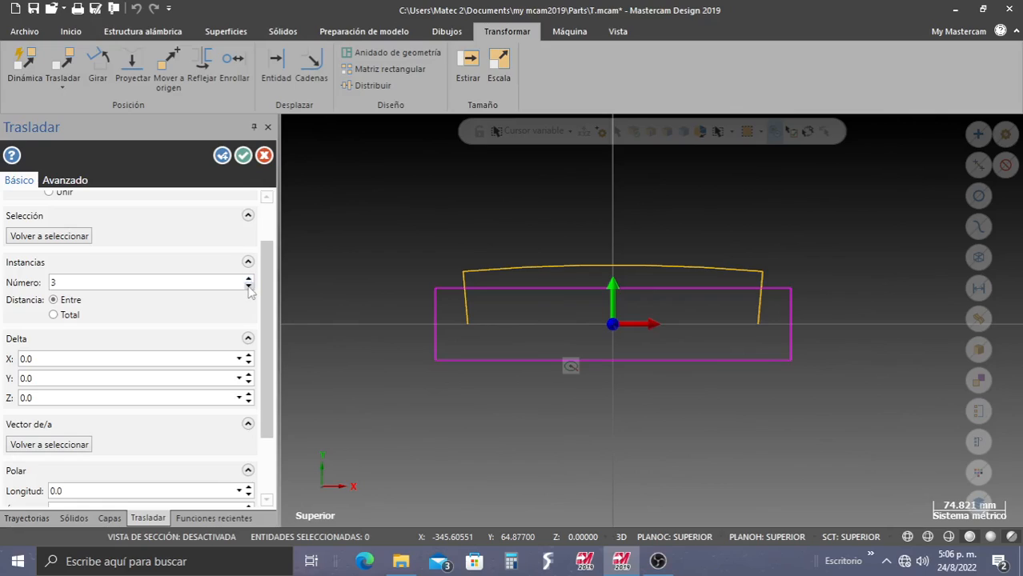
left_click(249, 285)
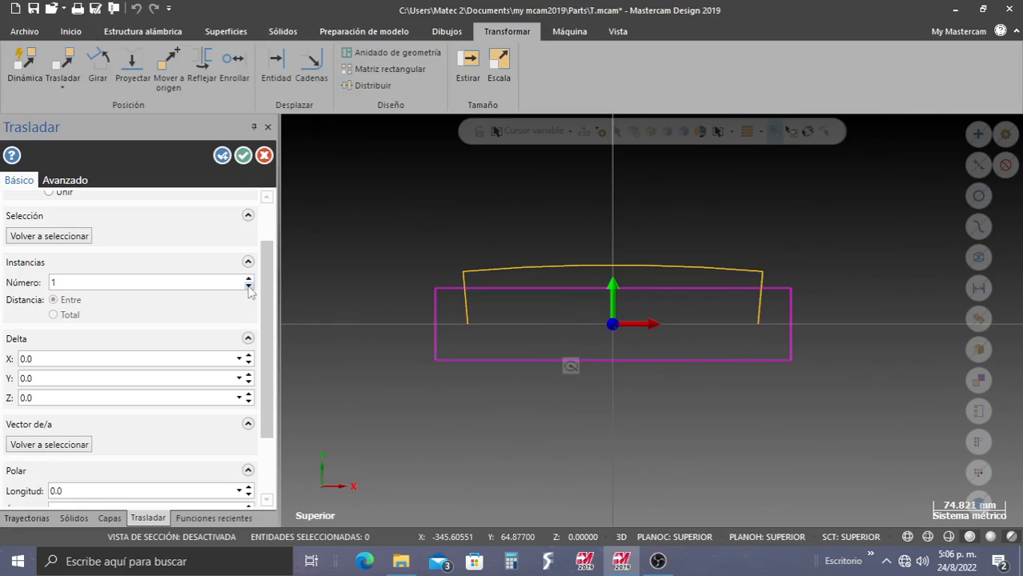
Preview the rectangle shifting along X by raising the X delta in unit steps, and return it to 0
left_click(248, 357)
left_click(248, 357)
left_click(248, 357)
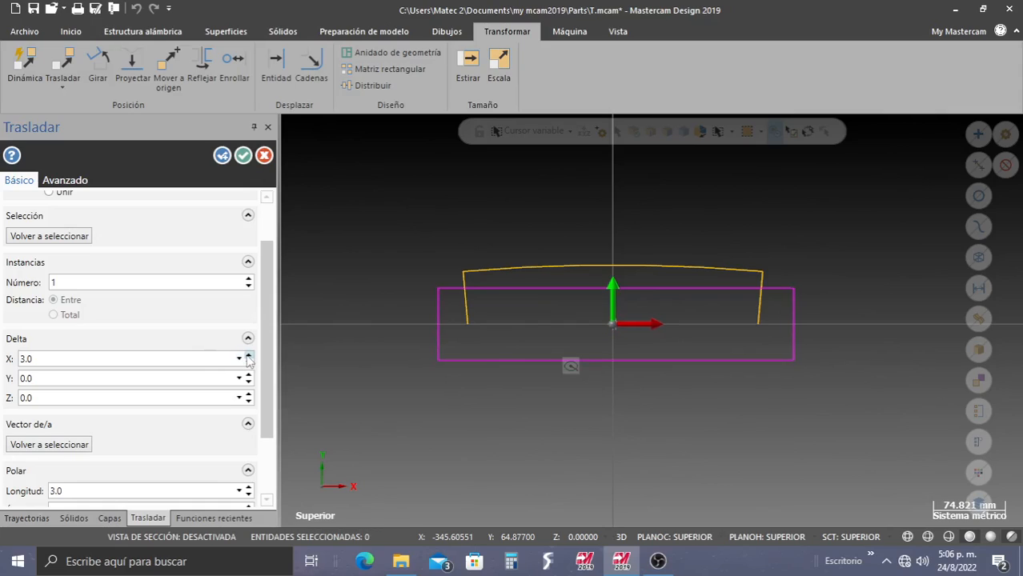
left_click(248, 357)
left_click(249, 357)
left_click(248, 358)
left_click(249, 357)
left_click(248, 357)
left_click(248, 365)
left_click(248, 365)
left_click(248, 365)
left_click(248, 365)
left_click(248, 365)
left_click(248, 365)
left_click(248, 366)
left_click(248, 365)
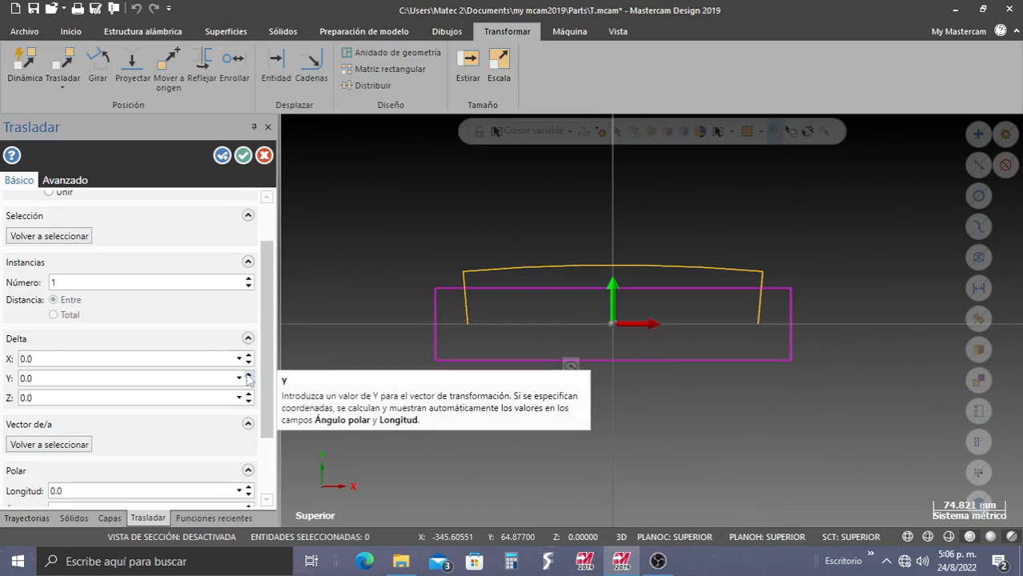
Preview the rectangle shifting along Y by raising the Y delta in unit steps, and return it to 0
left_click(249, 374)
left_click(248, 374)
left_click(248, 375)
left_click(248, 374)
left_click(248, 382)
left_click(248, 382)
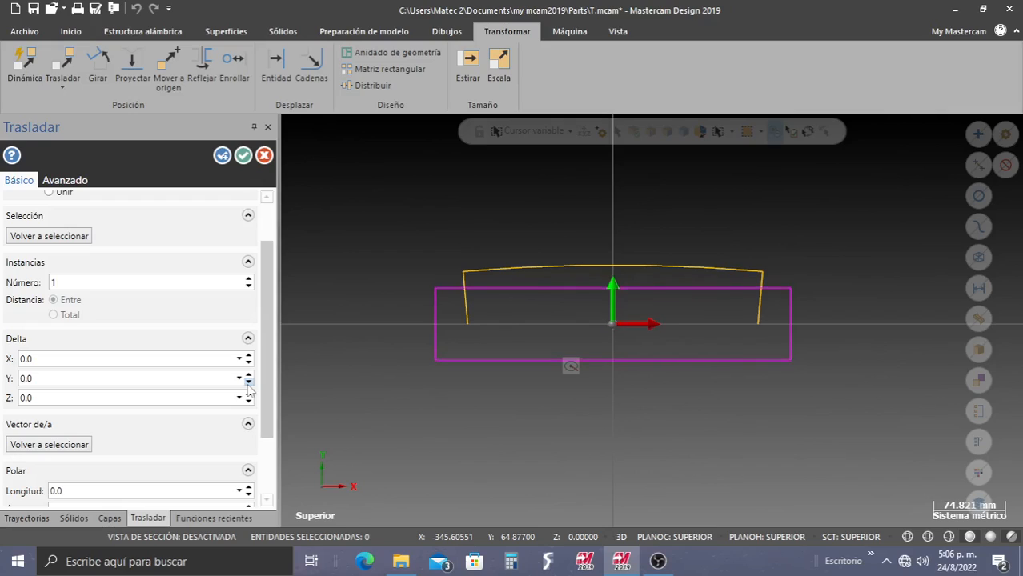
left_click(248, 375)
left_click(248, 381)
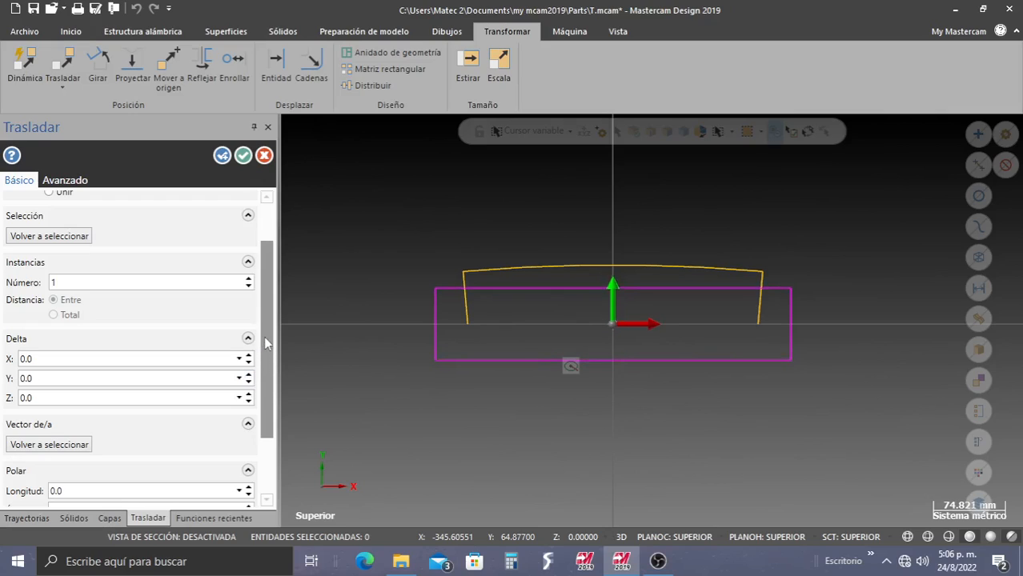
Define the translation vector from the midpoint of the rectangle's lower line to the origin
left_click_drag(267, 342, 265, 397)
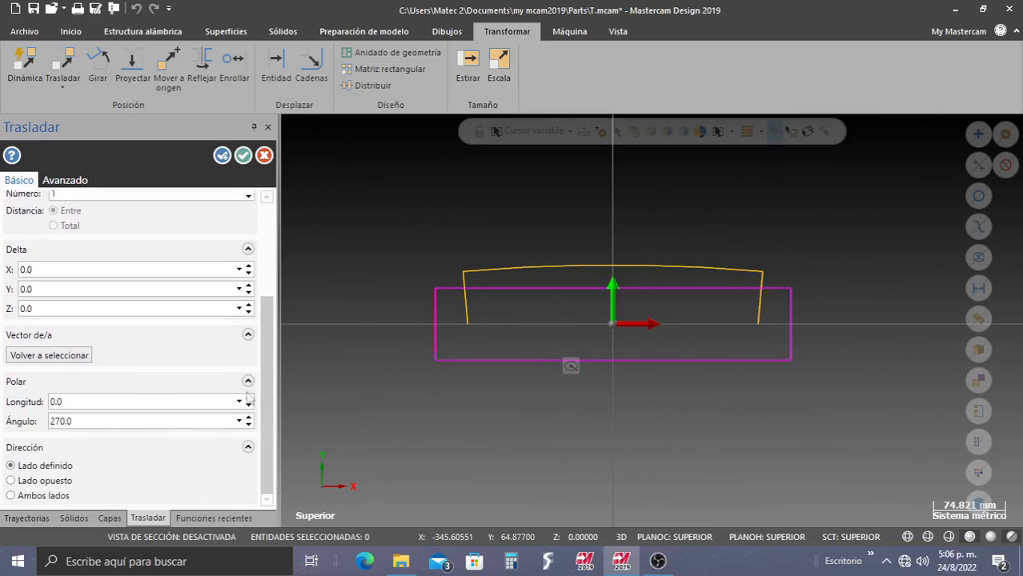
left_click(41, 356)
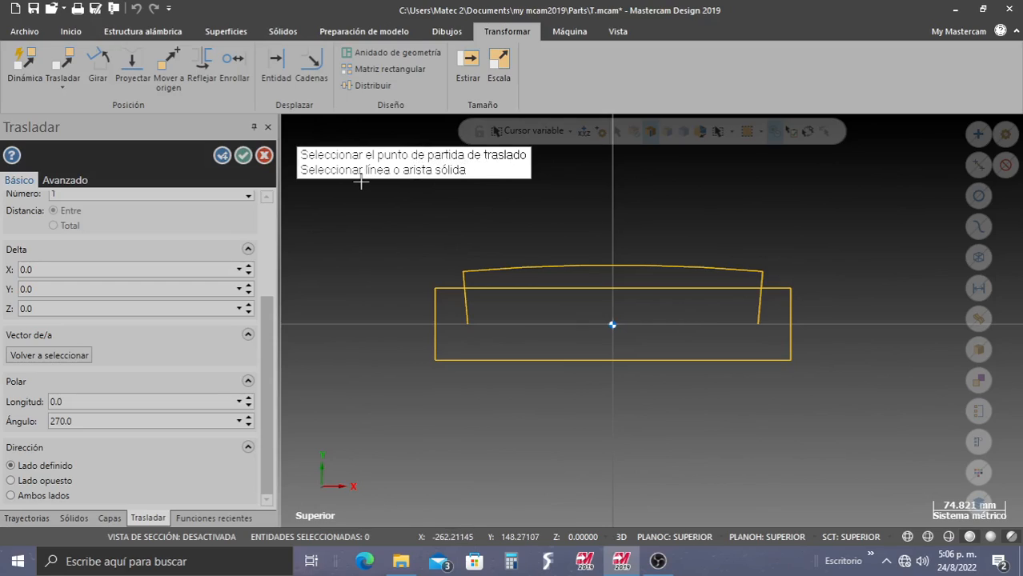
left_click(614, 362)
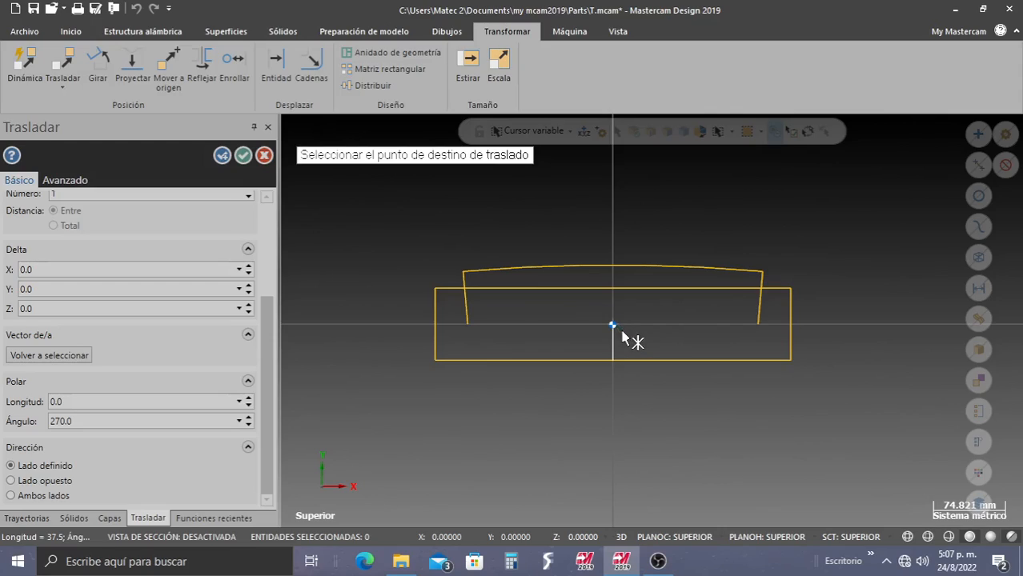
left_click(622, 332)
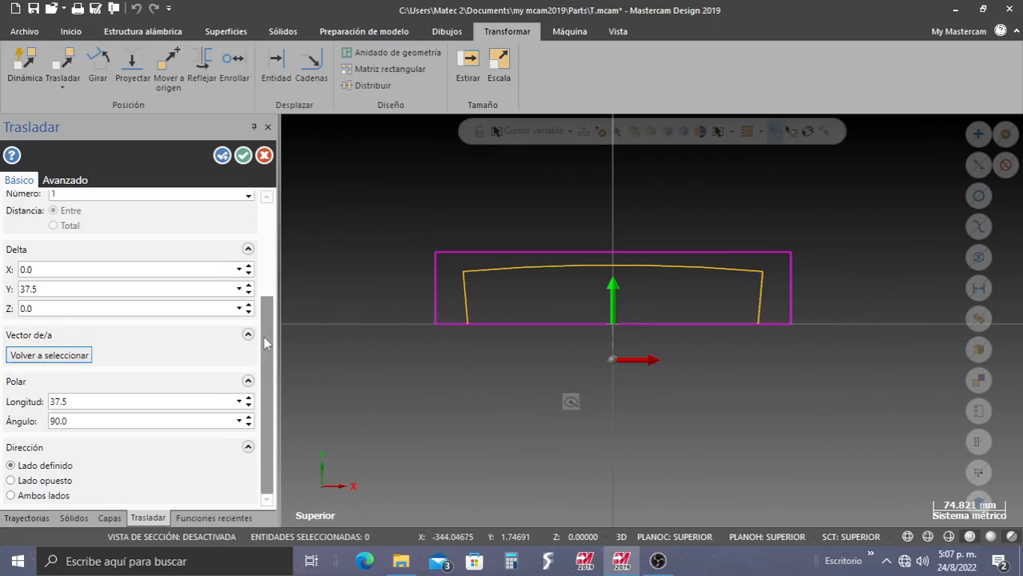
Preview the upward translation with more instances stacked along Y, and set the number back to 1
left_click_drag(267, 340, 265, 265)
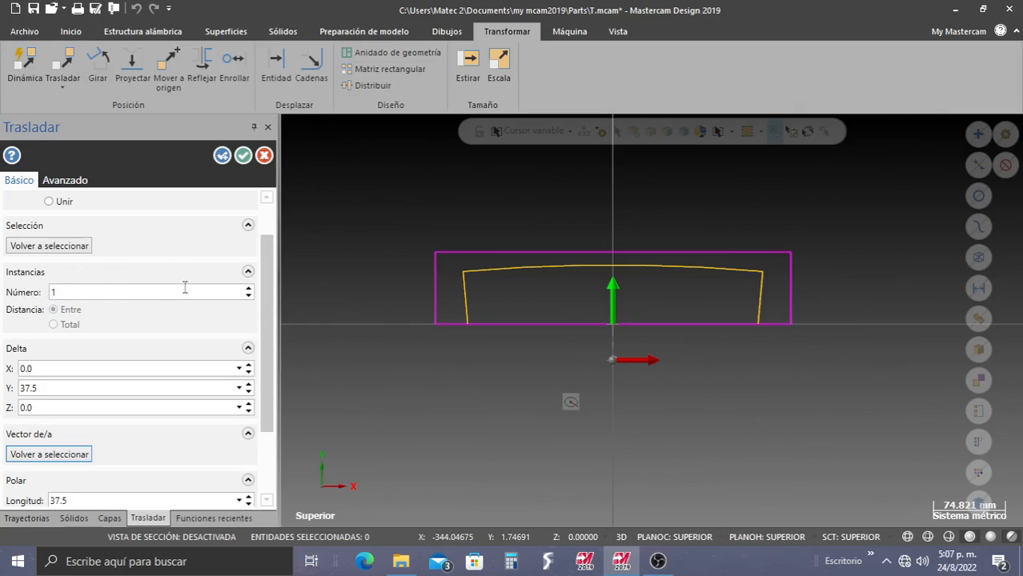
left_click(249, 290)
left_click(249, 289)
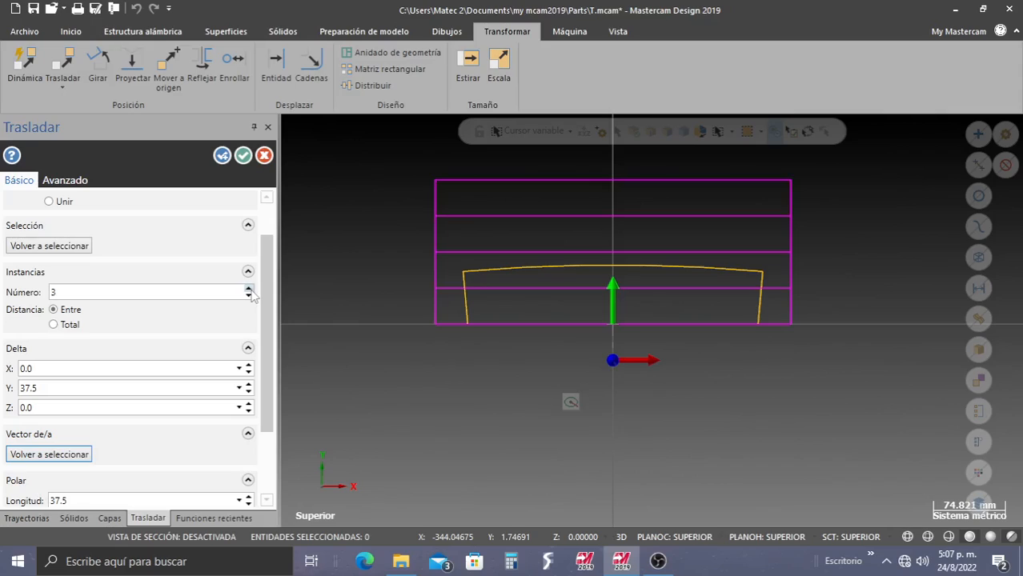
left_click(249, 289)
left_click(249, 289)
left_click(249, 295)
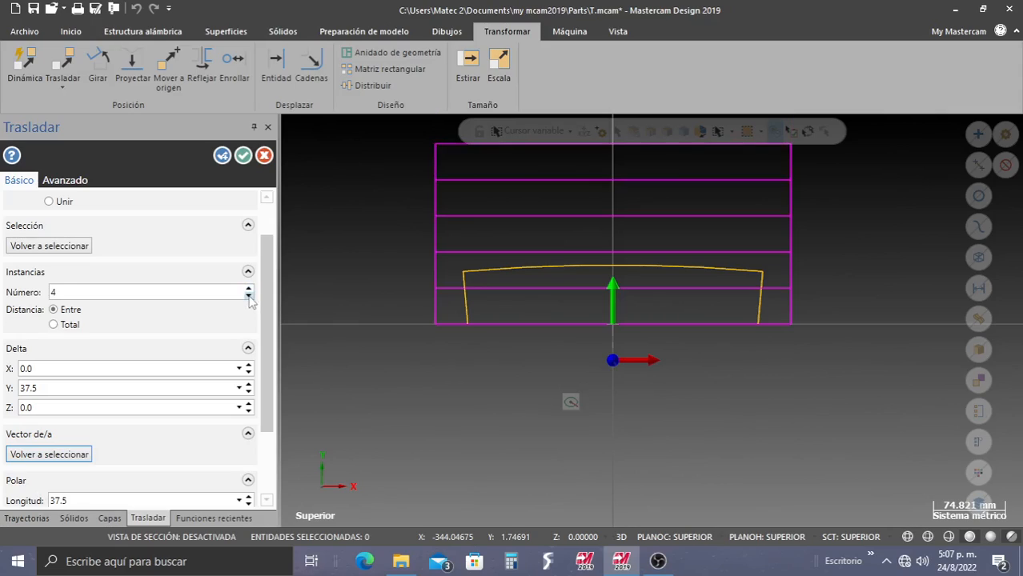
left_click(249, 295)
left_click(249, 295)
left_click(249, 295)
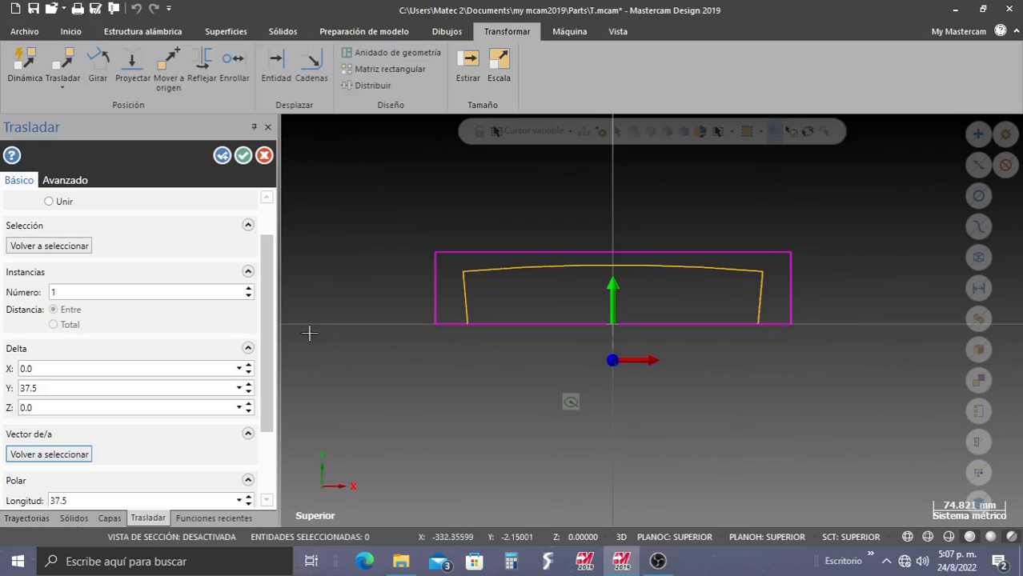
Apply the rectangle's move and clear the transformation colours from its lines
left_click(242, 155)
right_click(382, 210)
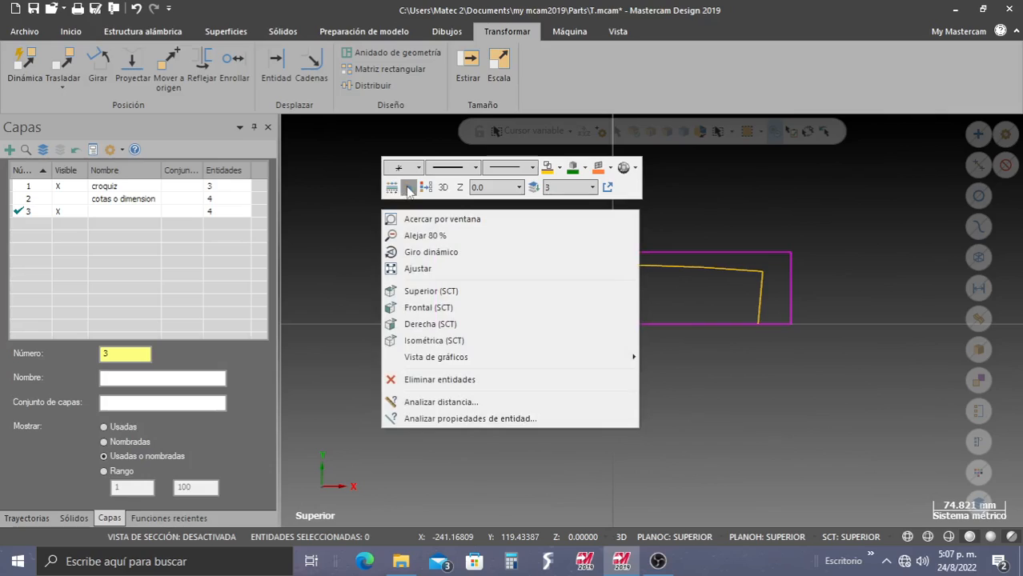
left_click(409, 190)
scroll(357, 240, "down", 3)
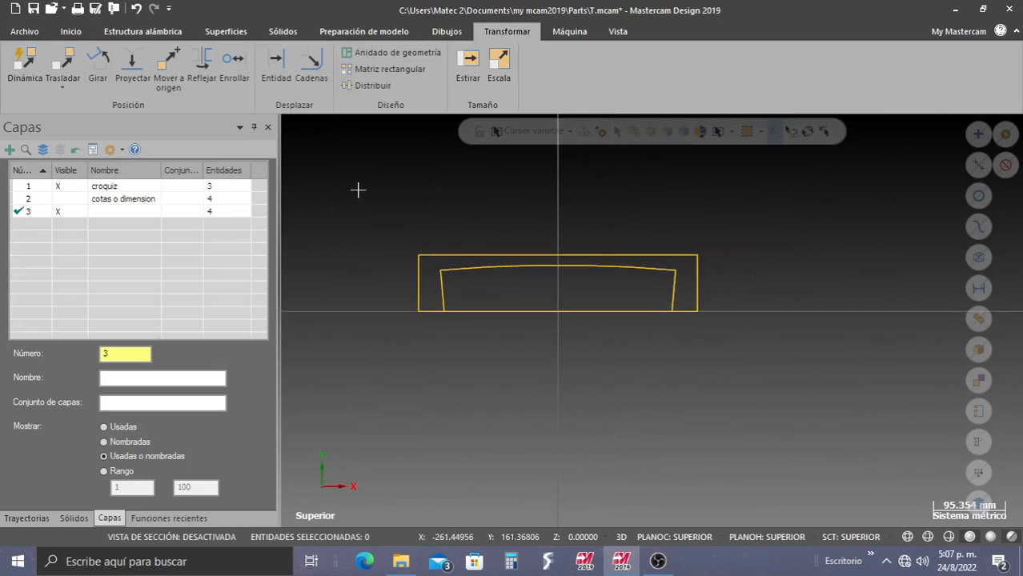
scroll(358, 190, "up", 1)
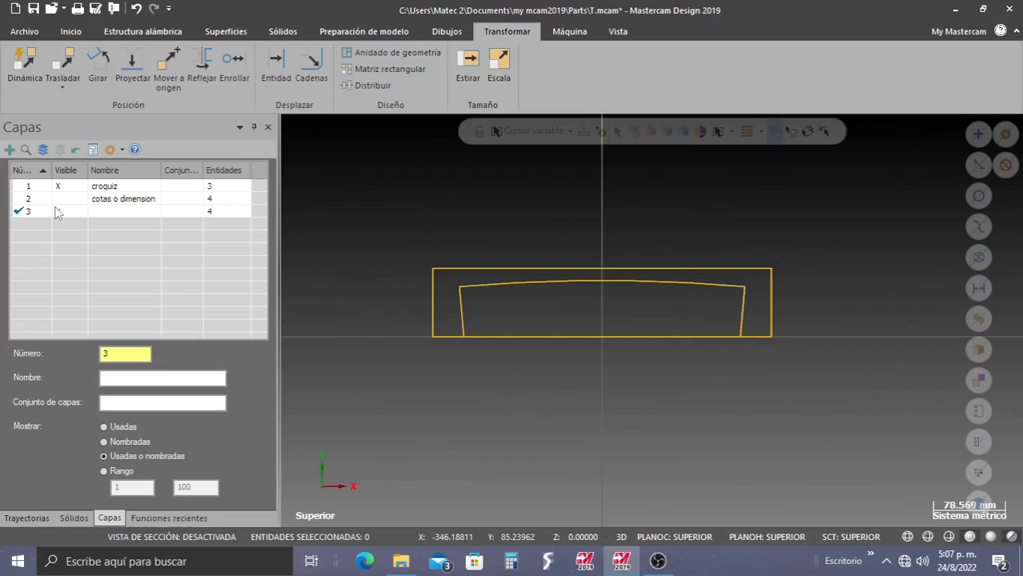
Make the croquiz layer active, and toggle the visibility of layer 3 off and on
left_click(21, 191)
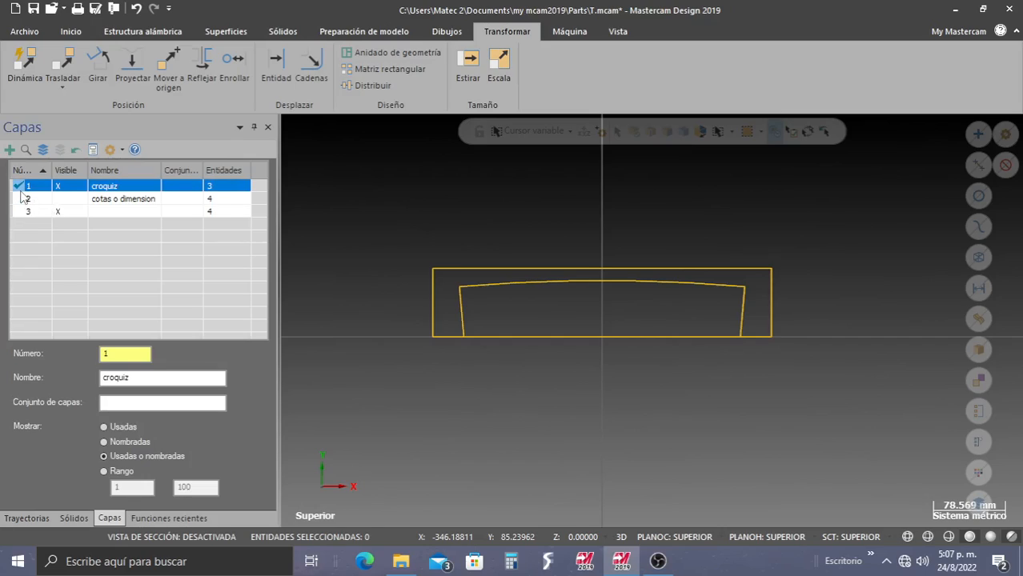
left_click(59, 211)
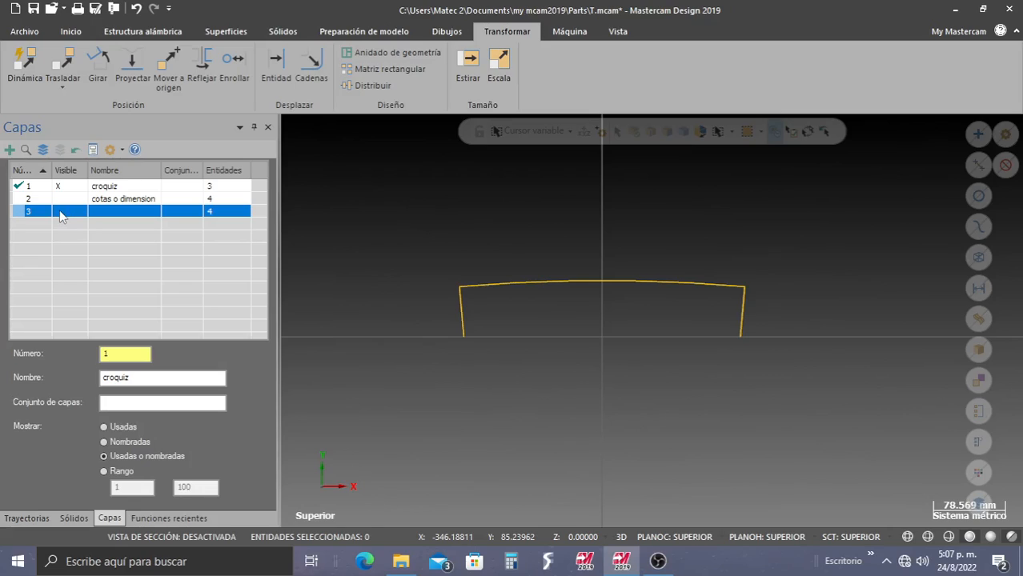
left_click(59, 211)
left_click(59, 211)
left_click(59, 211)
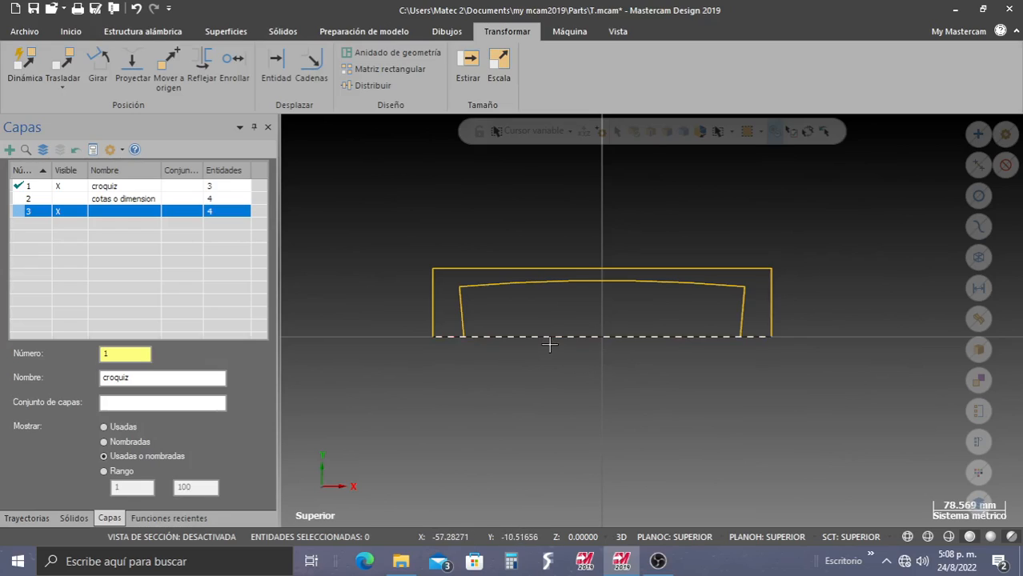
Examine the profile and rectangle in isometric, top and front views, and return to the top view
mouse_move(529, 370)
middle_mouse_down()
mouse_move(541, 339)
mouse_move(551, 346)
mouse_move(535, 416)
middle_mouse_up()
right_click(535, 416)
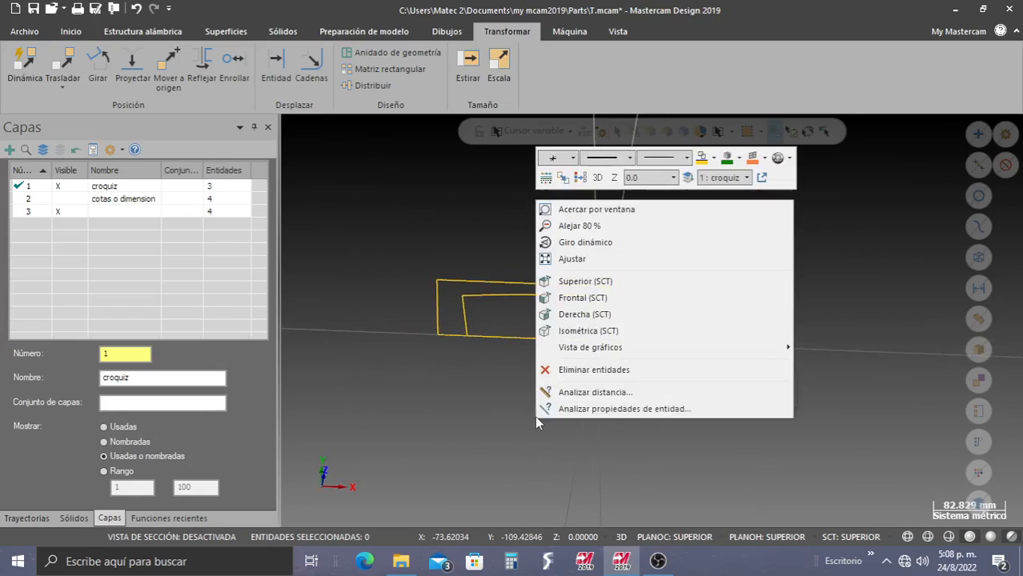
left_click(587, 330)
scroll(584, 332, "down", 4)
right_click(521, 358)
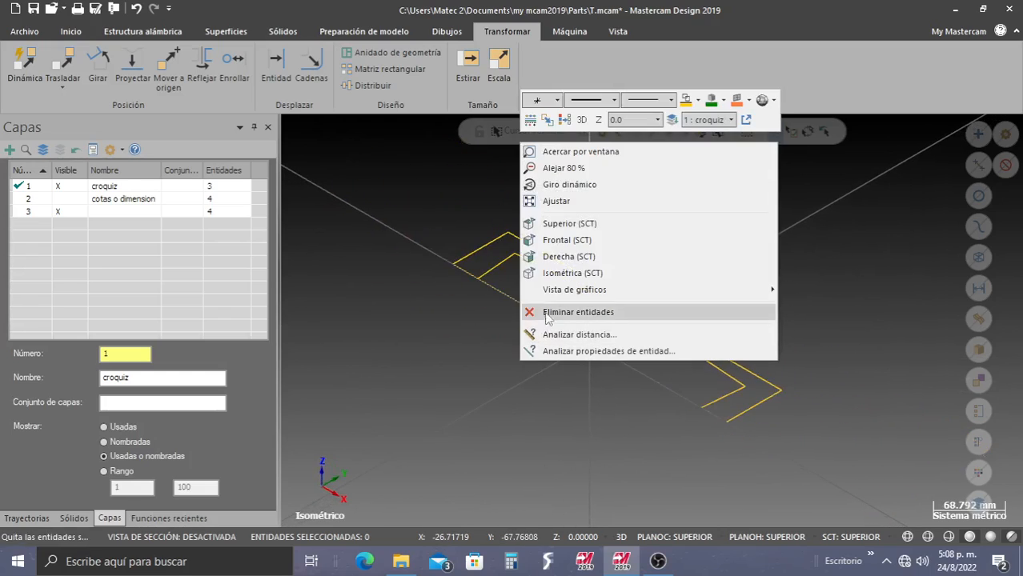
left_click(560, 224)
right_click(518, 382)
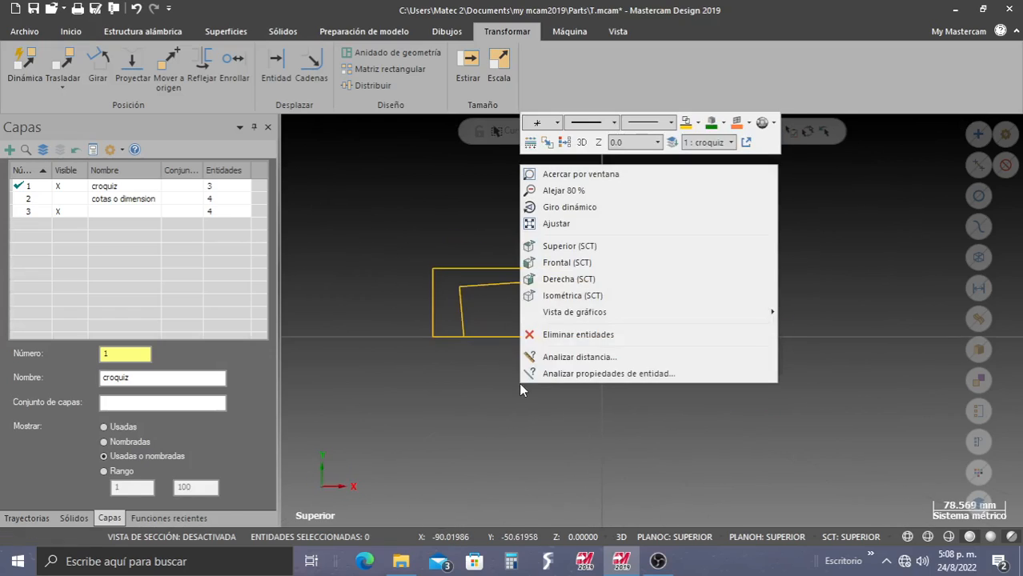
left_click(568, 262)
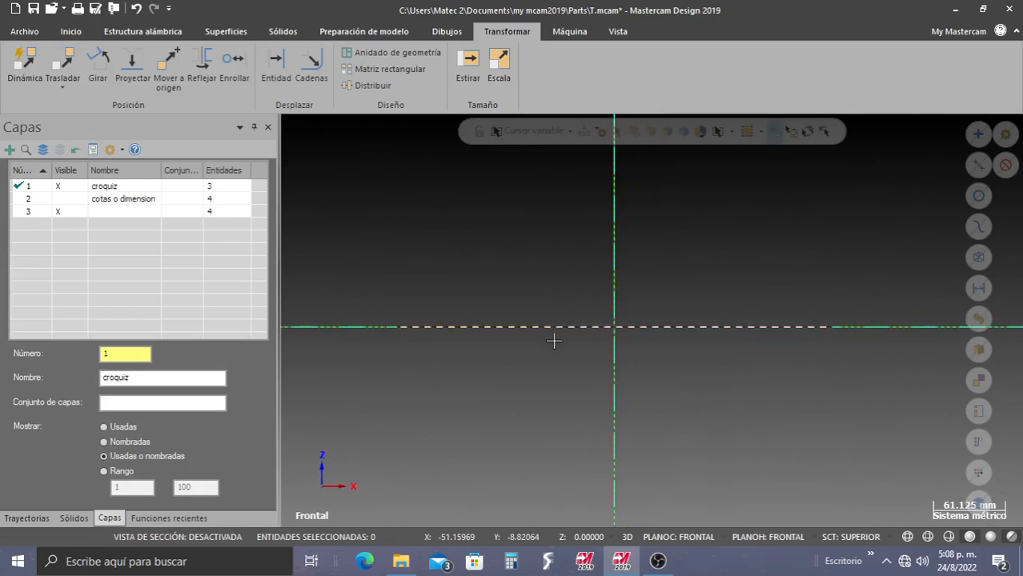
right_click(560, 381)
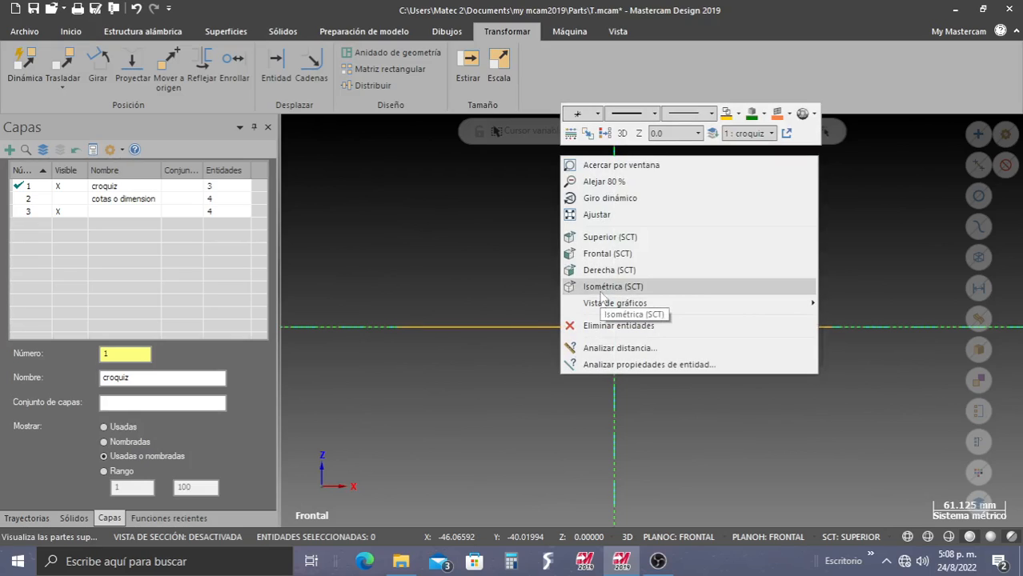
left_click(602, 237)
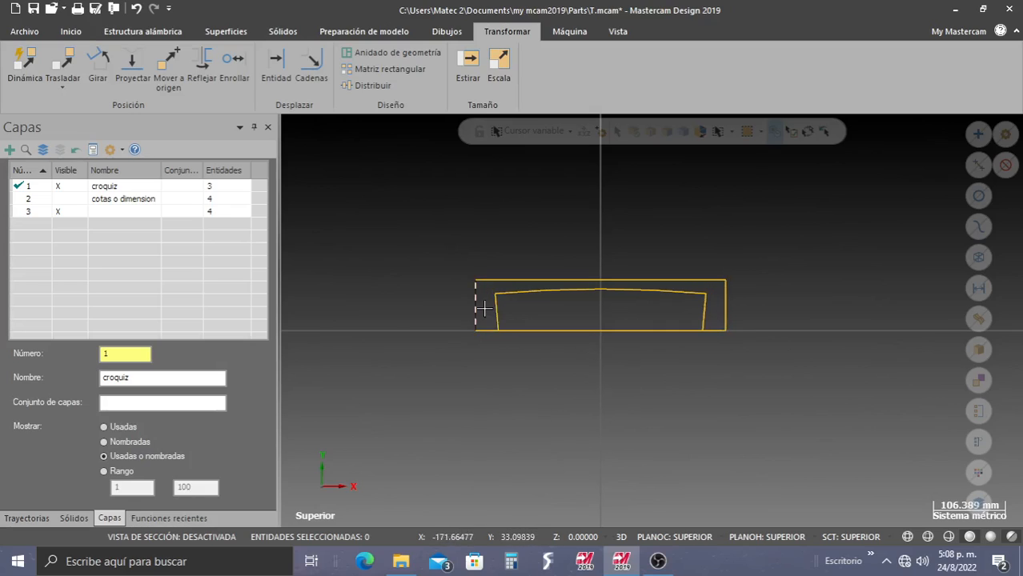
Create layer 4 and copy all the profile and rectangle entities onto it as the active layer
left_click(10, 150)
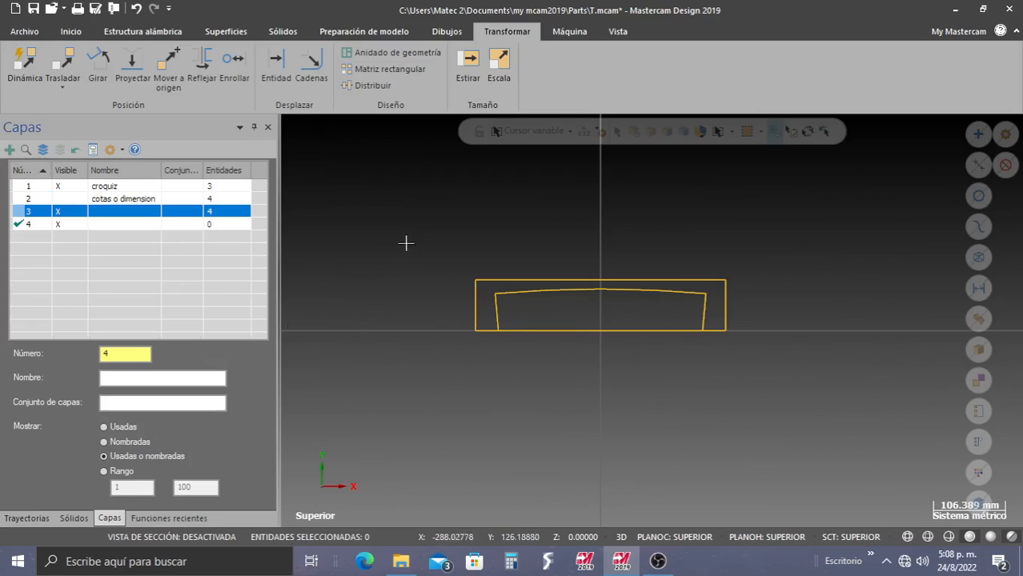
left_click_drag(405, 218, 825, 382)
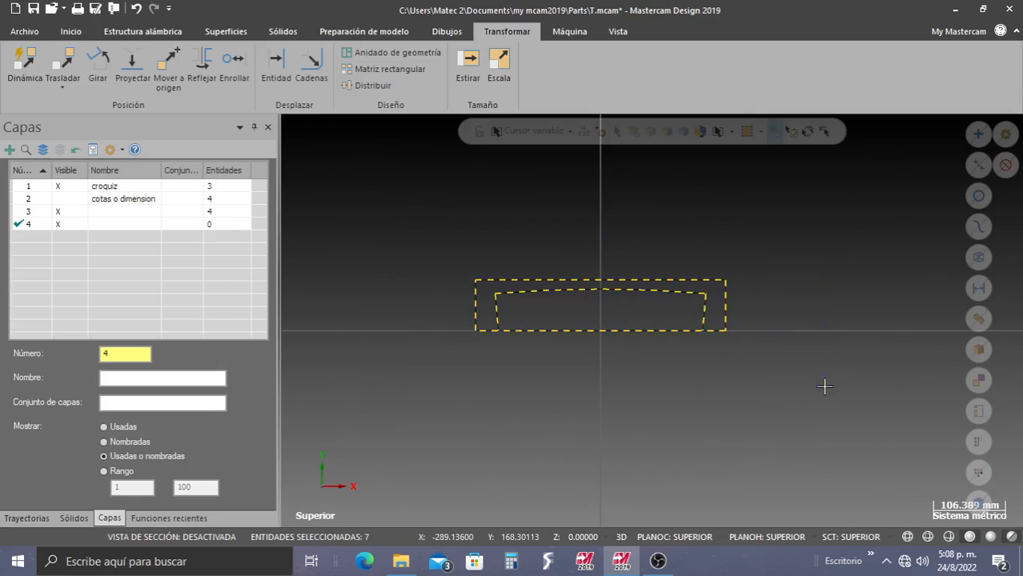
right_click(671, 368)
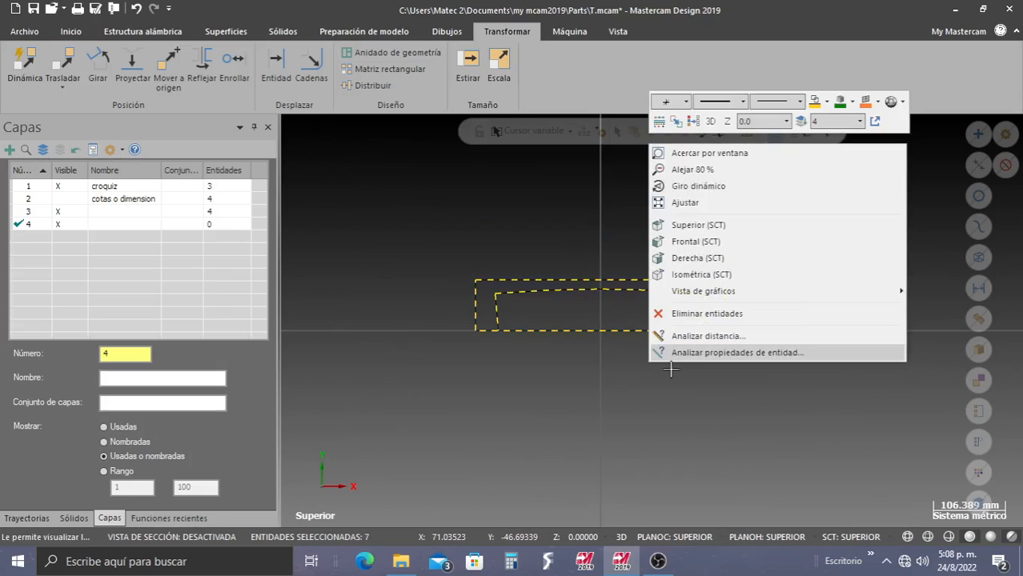
left_click(802, 121)
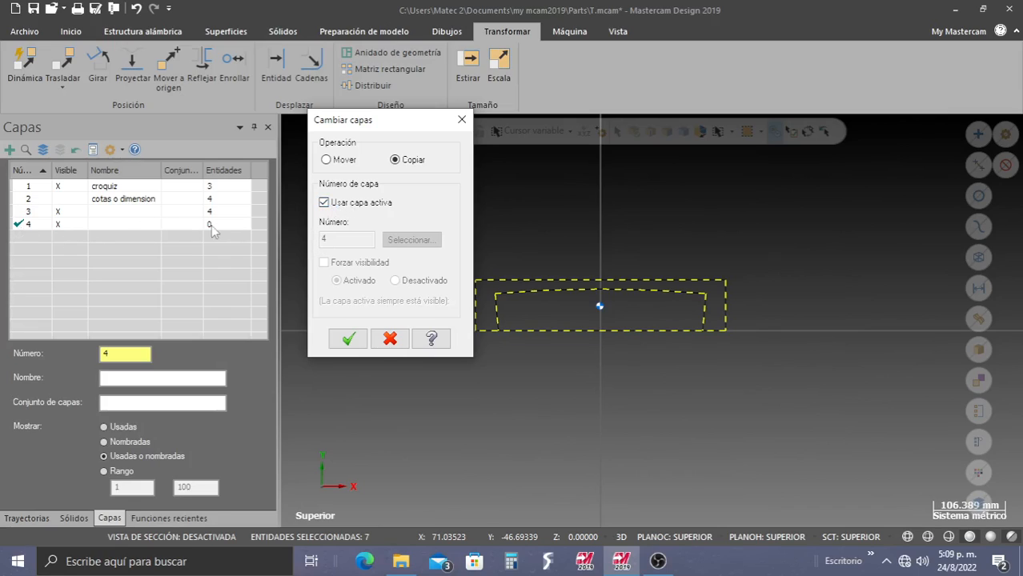
left_click(346, 339)
Turn off the visibility of every layer except the active layer 4
scroll(429, 339, "down", 2)
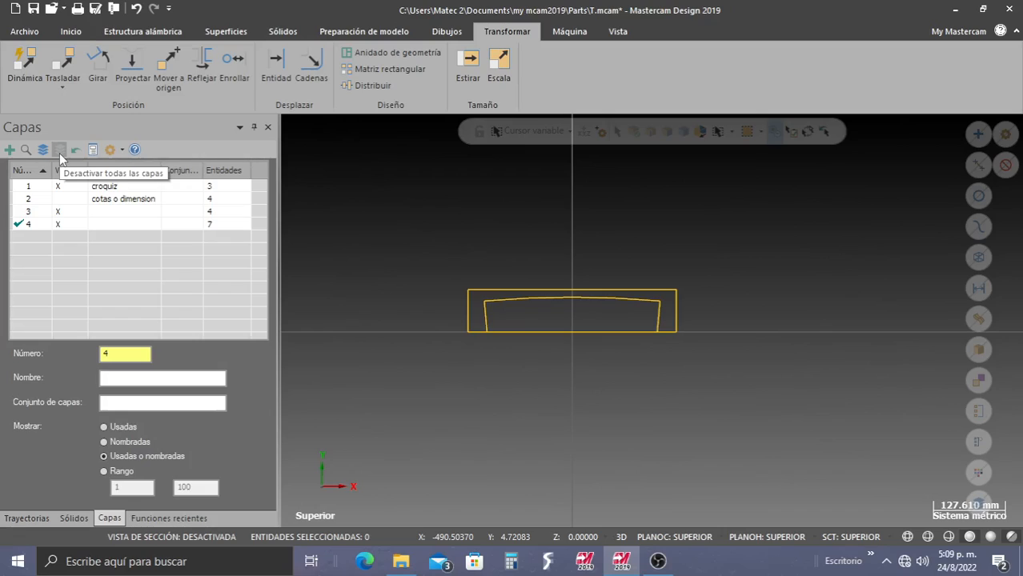
left_click(59, 151)
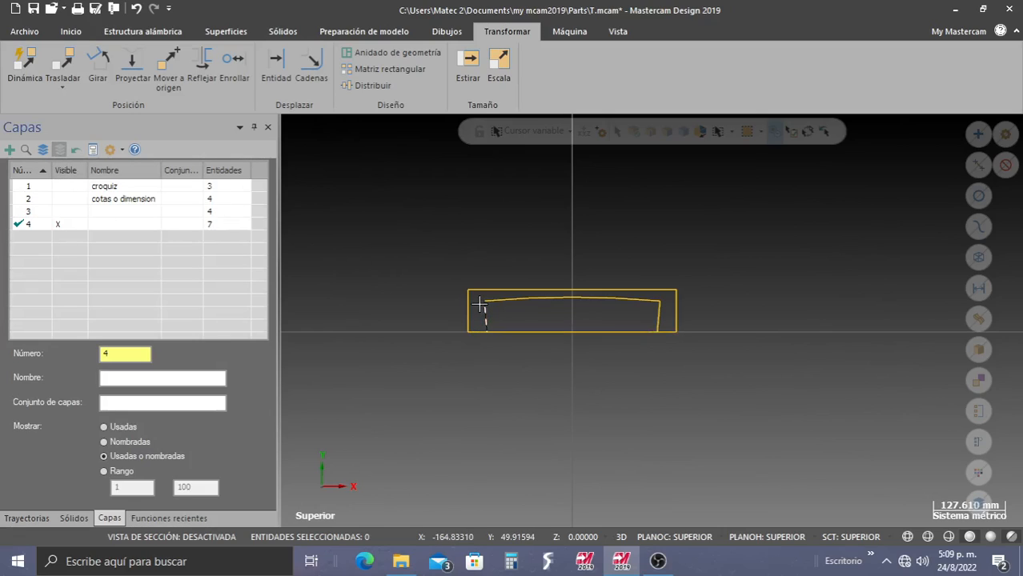
scroll(481, 305, "down", 2)
scroll(481, 303, "up", 3)
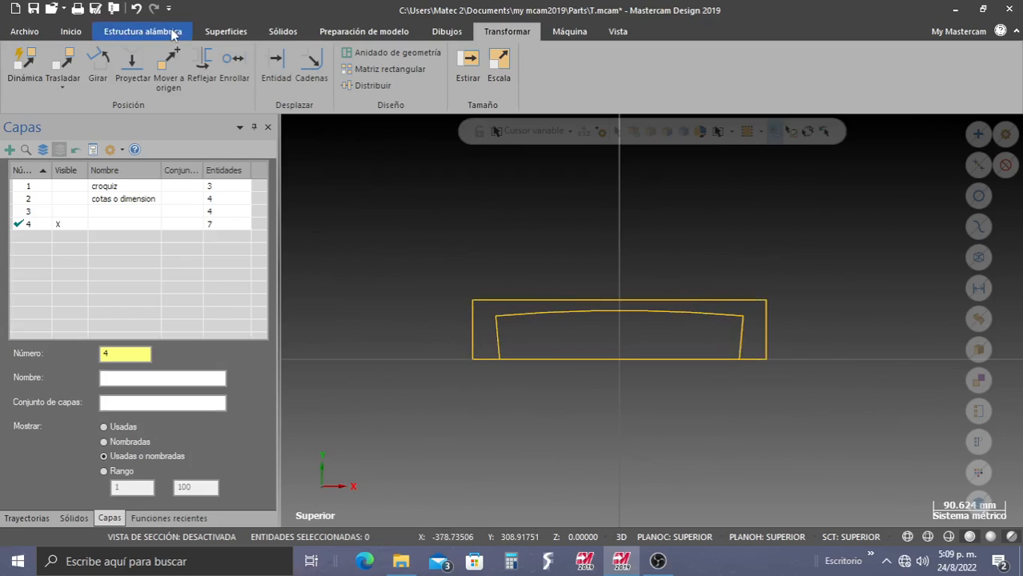
Use Divide in trim mode to remove the rectangle's bottom edge between the profile's two inner sides
left_click(128, 33)
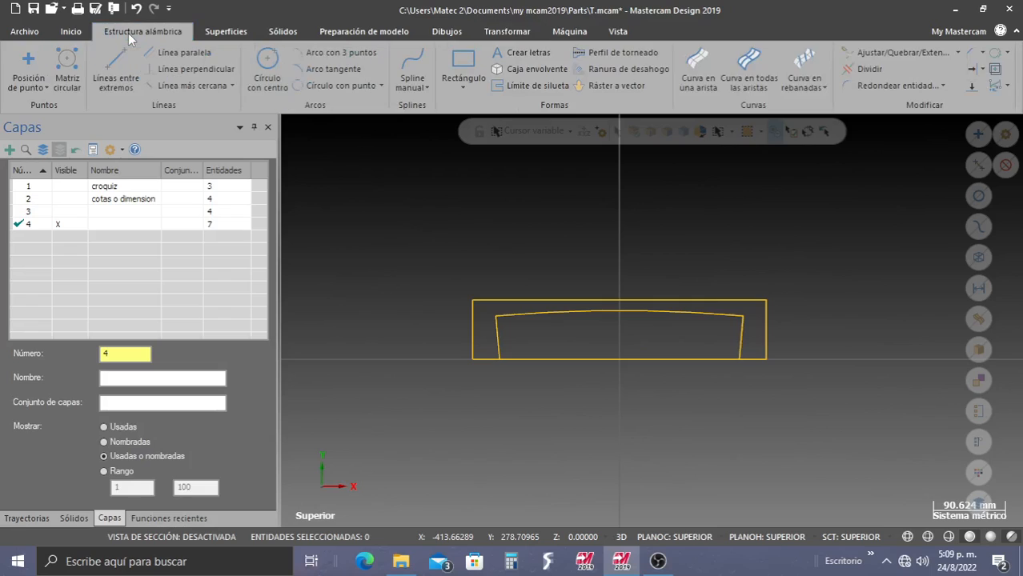
left_click(867, 71)
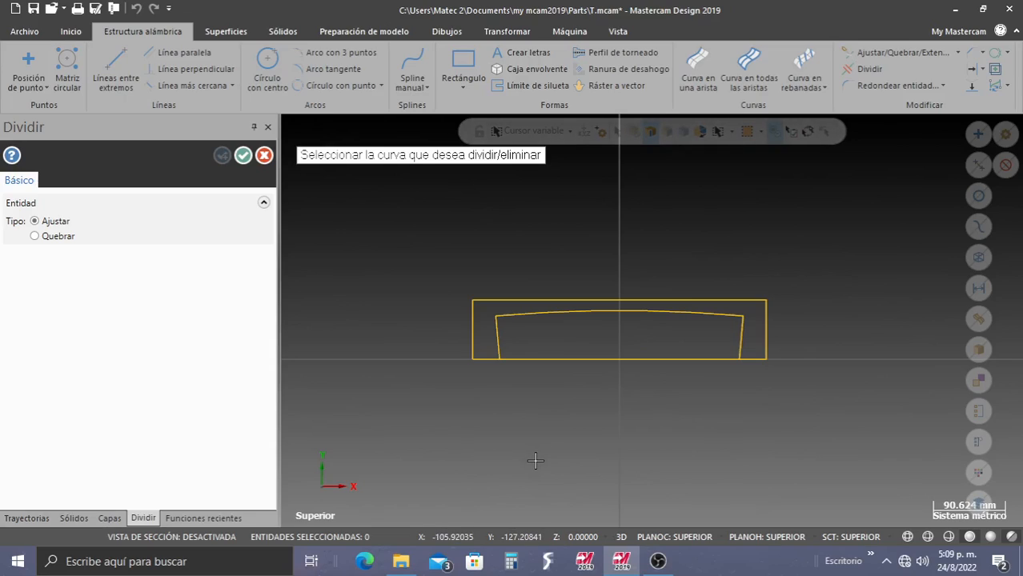
mouse_move(536, 460)
left_mouse_down()
mouse_move(571, 388)
mouse_move(626, 425)
mouse_move(660, 379)
mouse_move(655, 365)
left_mouse_up()
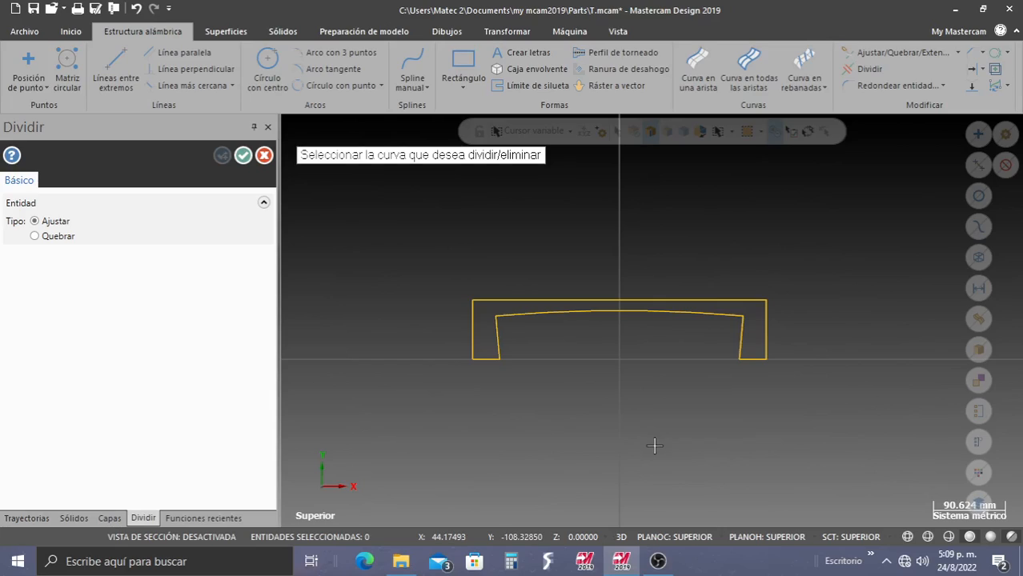
Try to remove the rectangle's right edge with Divide, and undo that removal
left_click(769, 333)
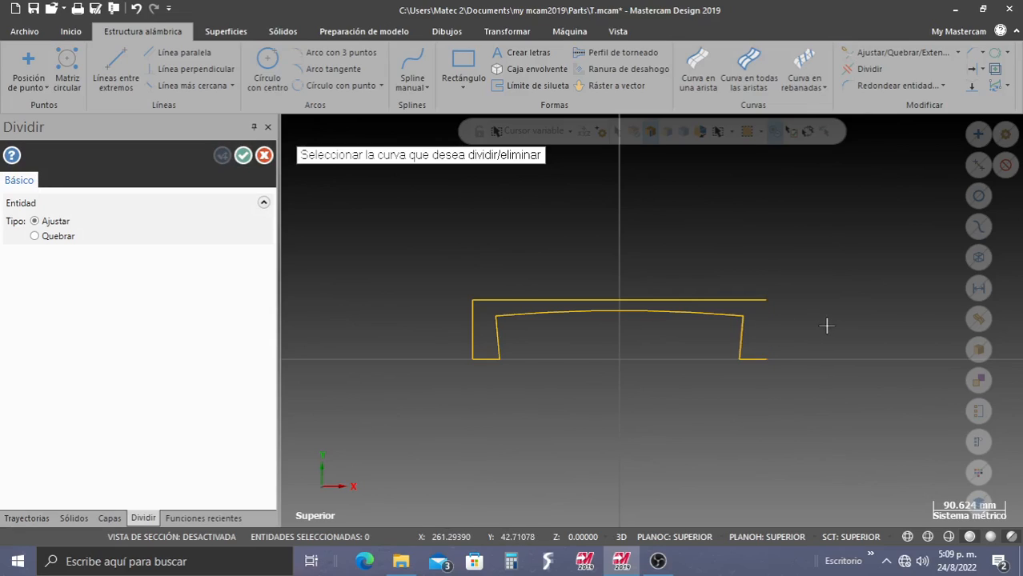
left_click(264, 156)
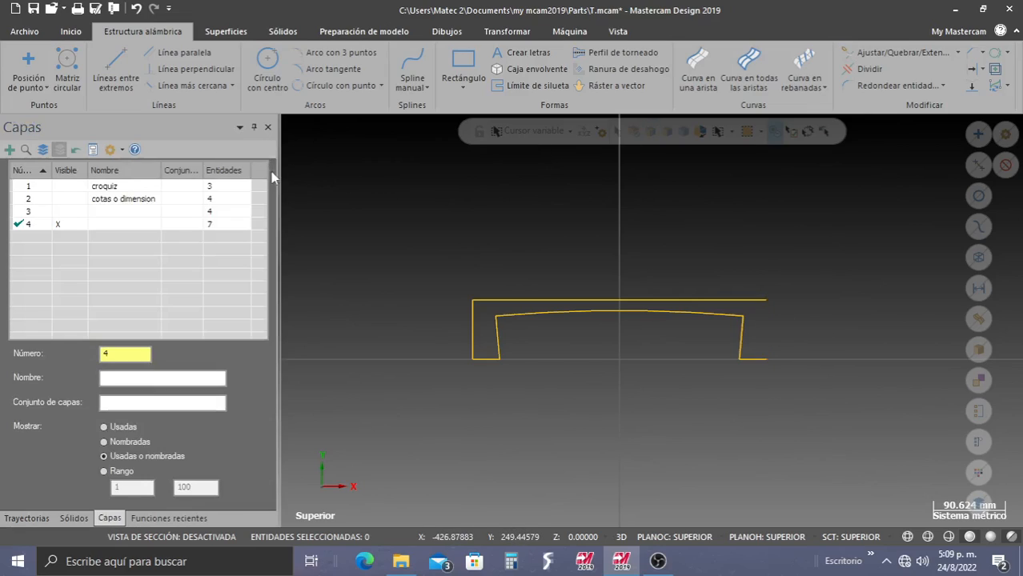
left_click(136, 8)
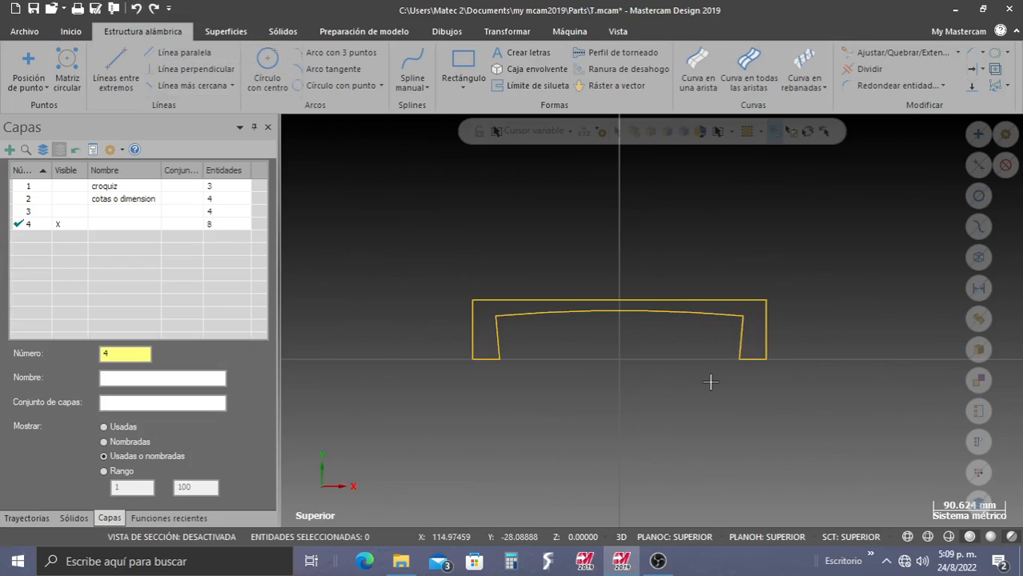
Examine the trimmed closed profile at an angle and set it to the isometric view
scroll(704, 381, "down", 2)
scroll(691, 381, "up", 1)
scroll(691, 382, "down", 4)
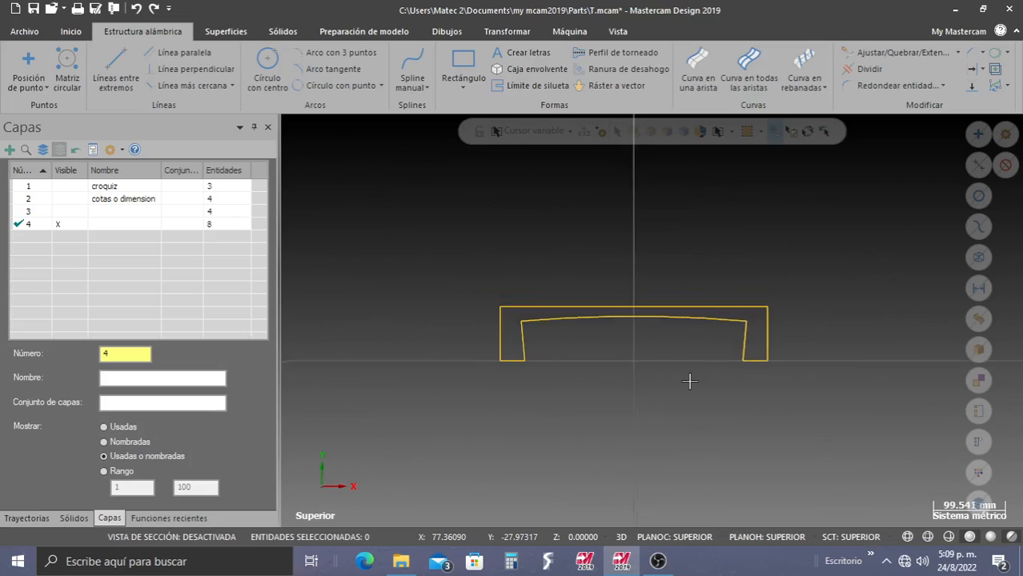
scroll(689, 380, "up", 3)
middle_click_drag(616, 374, 535, 319)
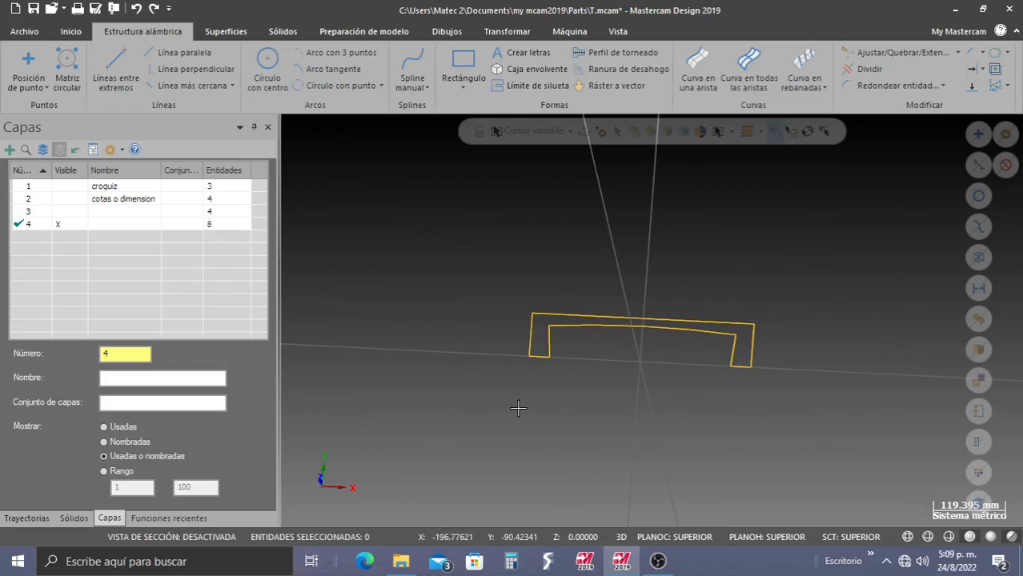
right_click(490, 387)
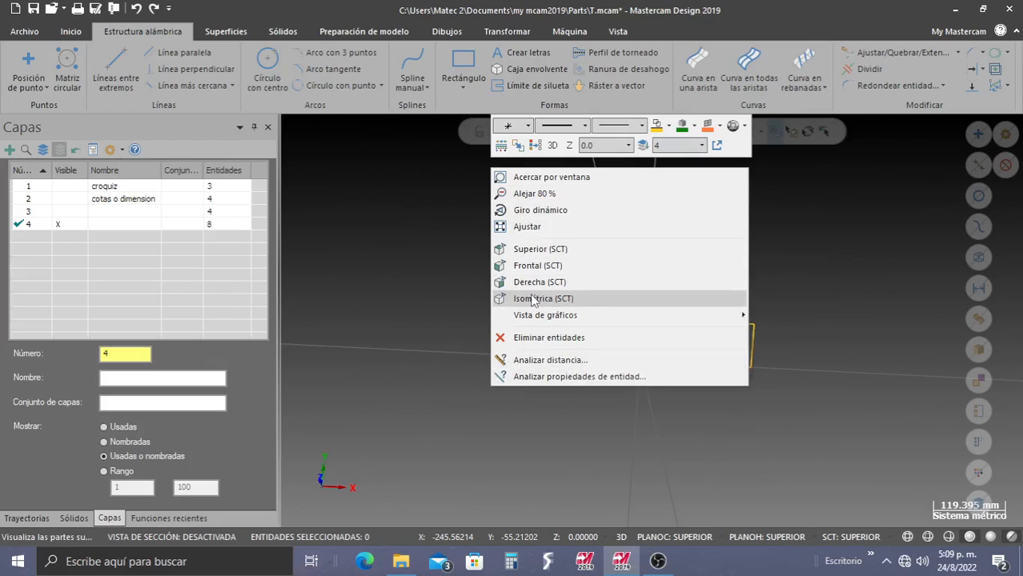
left_click(532, 299)
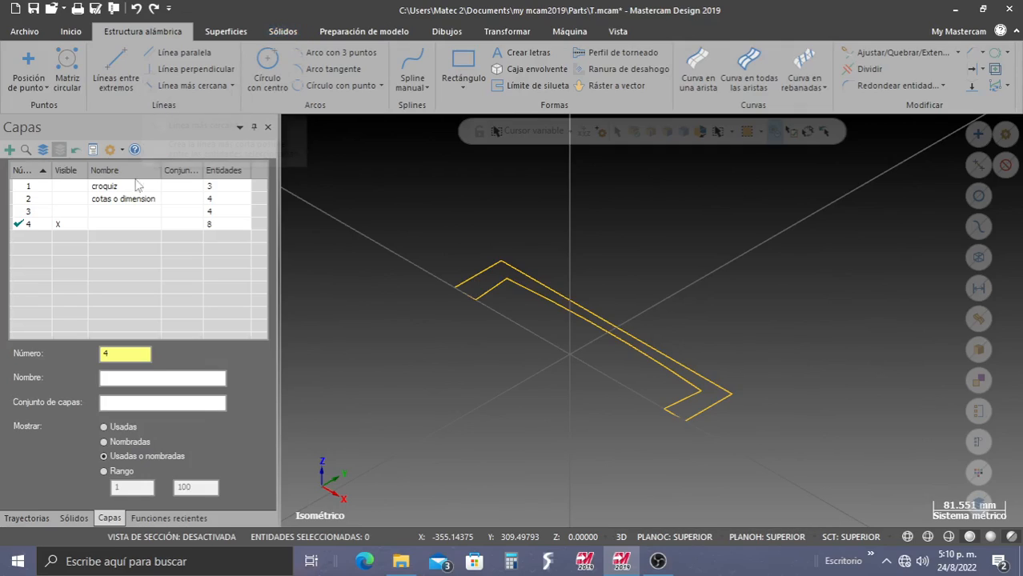
Create layer 5 and name it solido
left_click(9, 150)
left_click(110, 237)
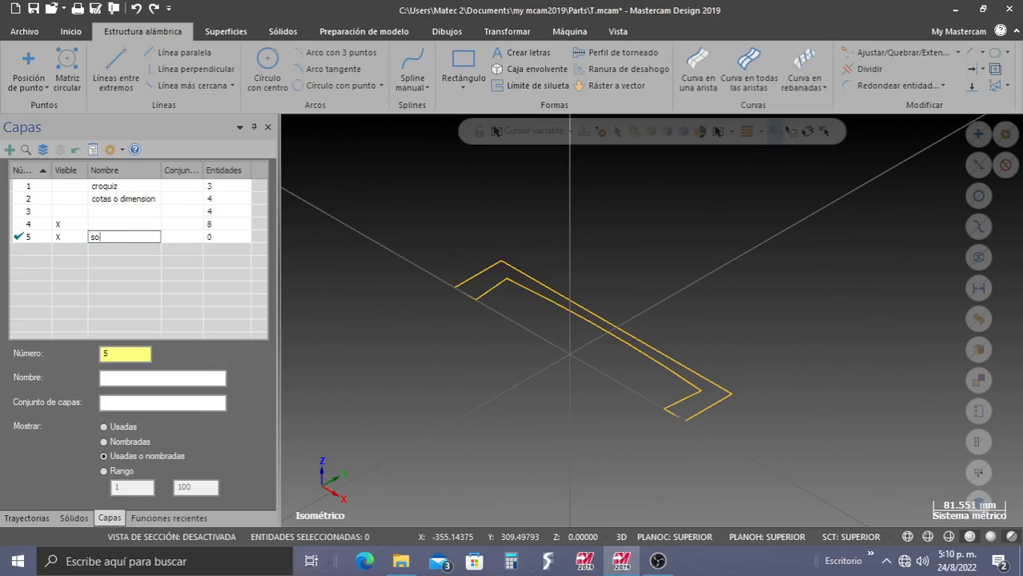
left_click(110, 241)
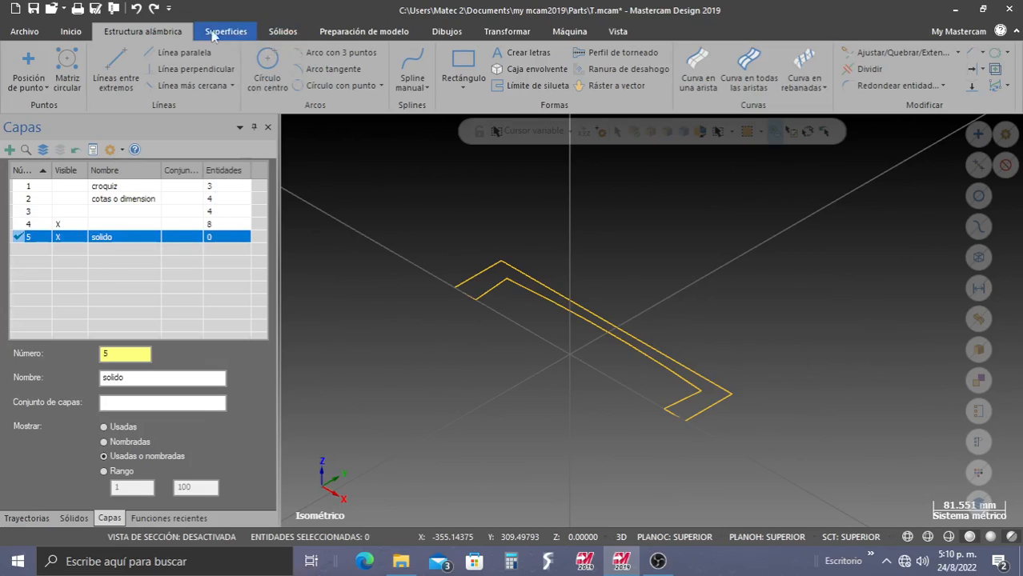
Start a solid extrusion and select the closed U-shaped profile as a full 3D chain
left_click(280, 31)
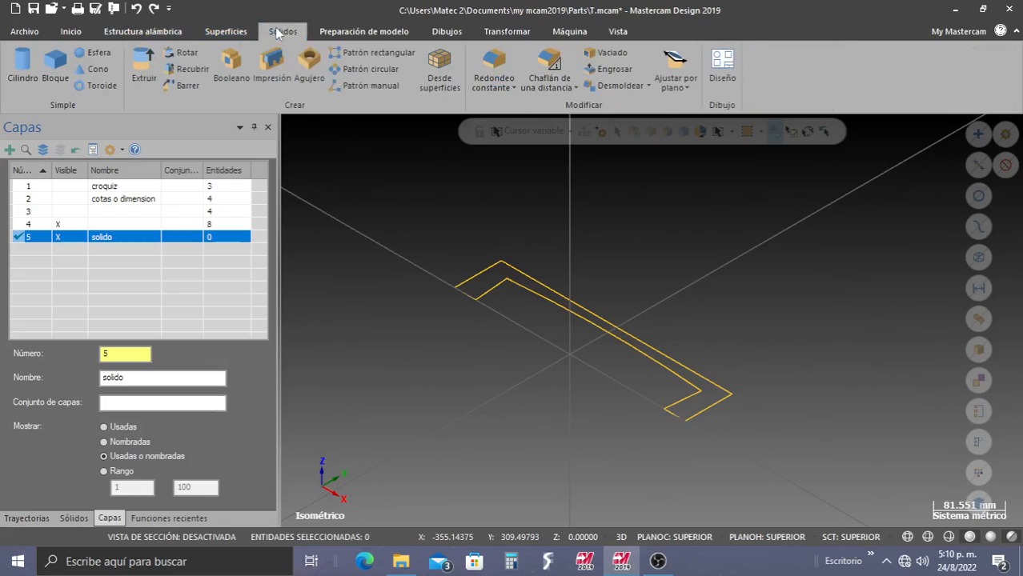
left_click(151, 71)
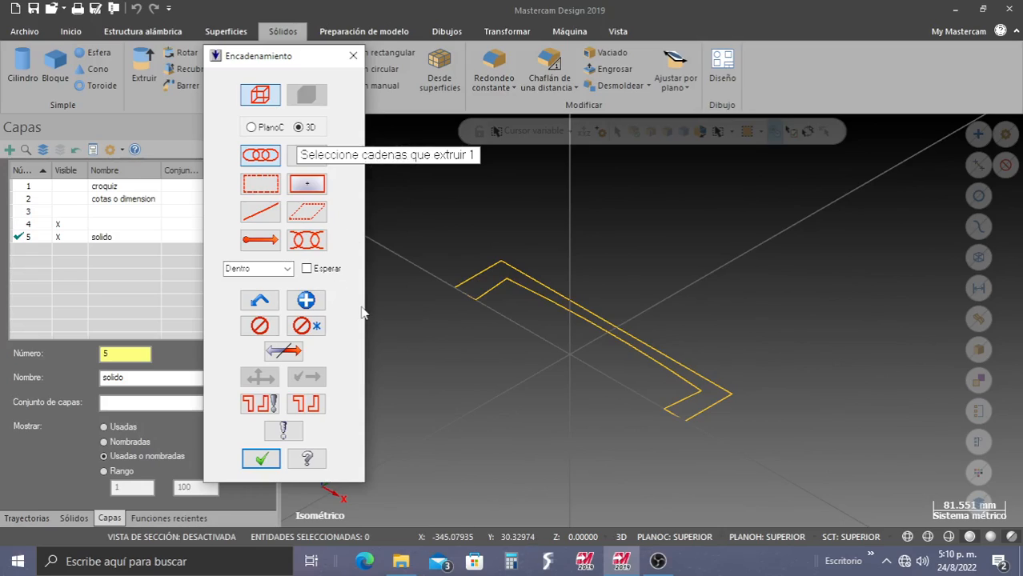
left_click(269, 184)
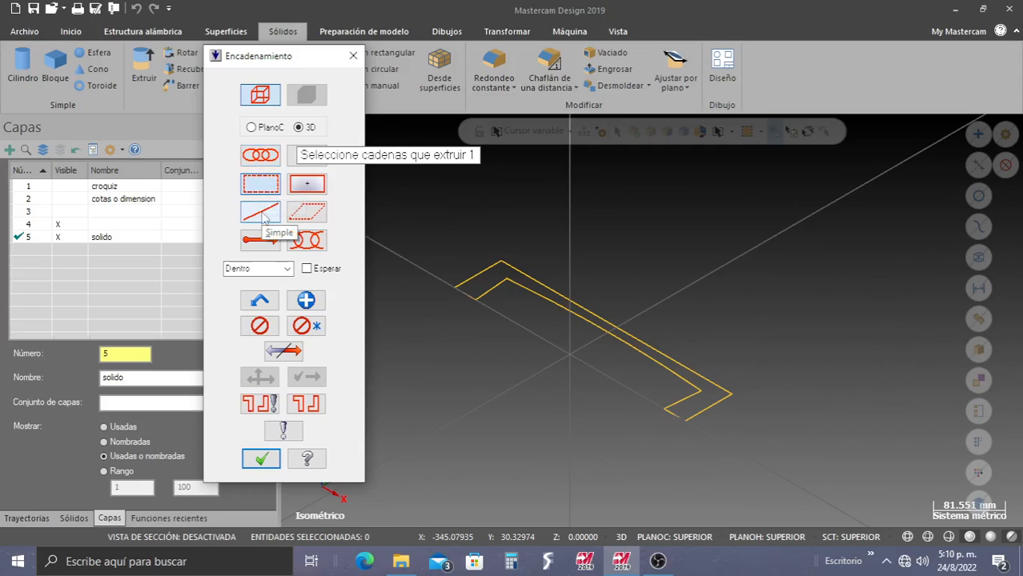
left_click(262, 159)
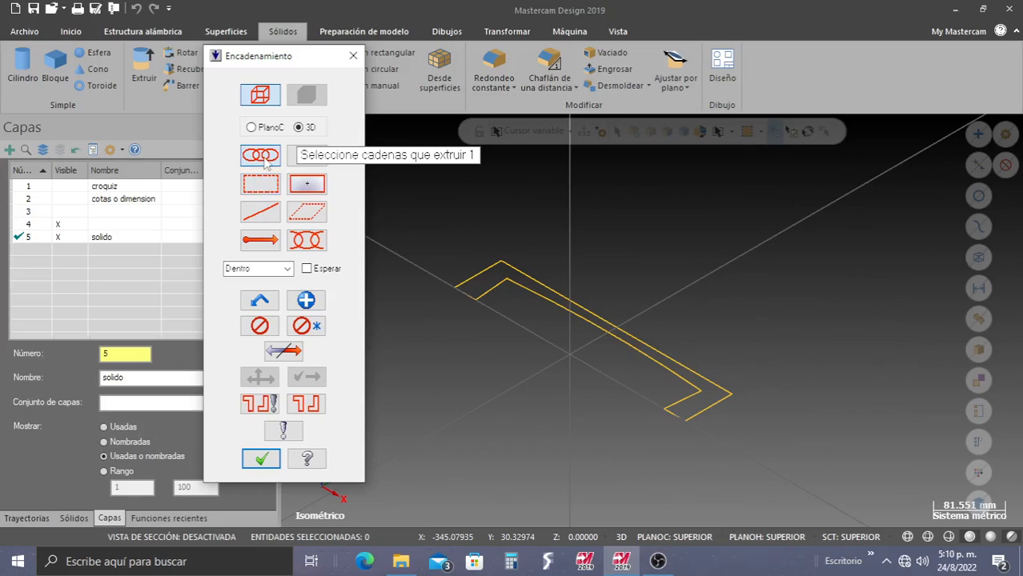
left_click(458, 273)
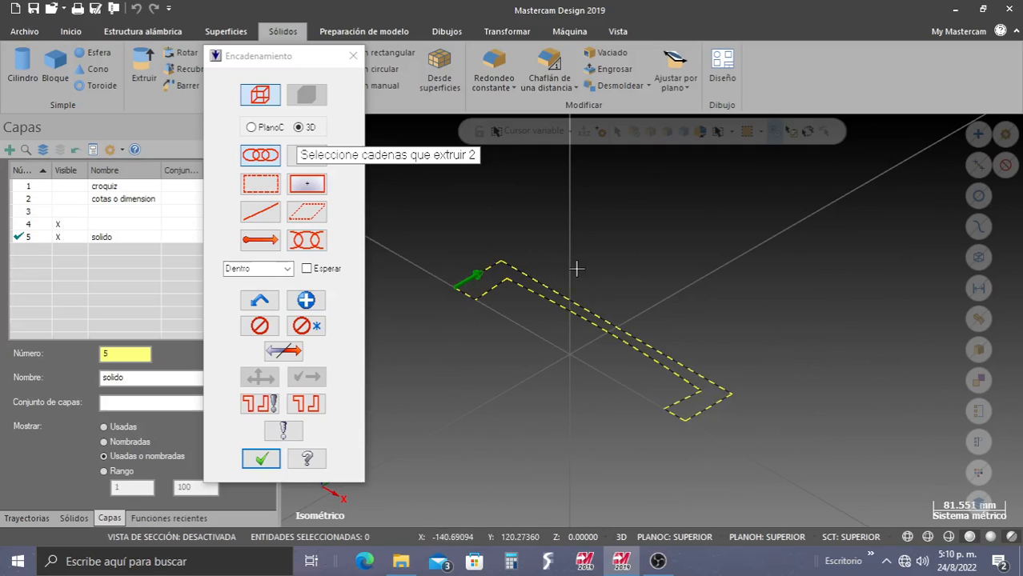
left_click(262, 459)
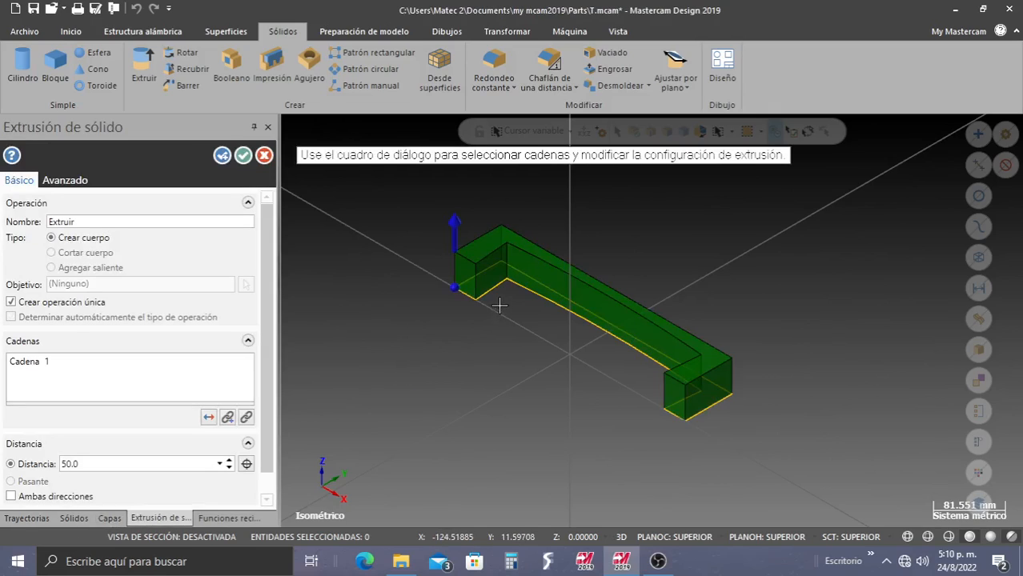
Check the extrusion preview in front and isometric views, and reverse its direction to point downward in Z
right_click(492, 376)
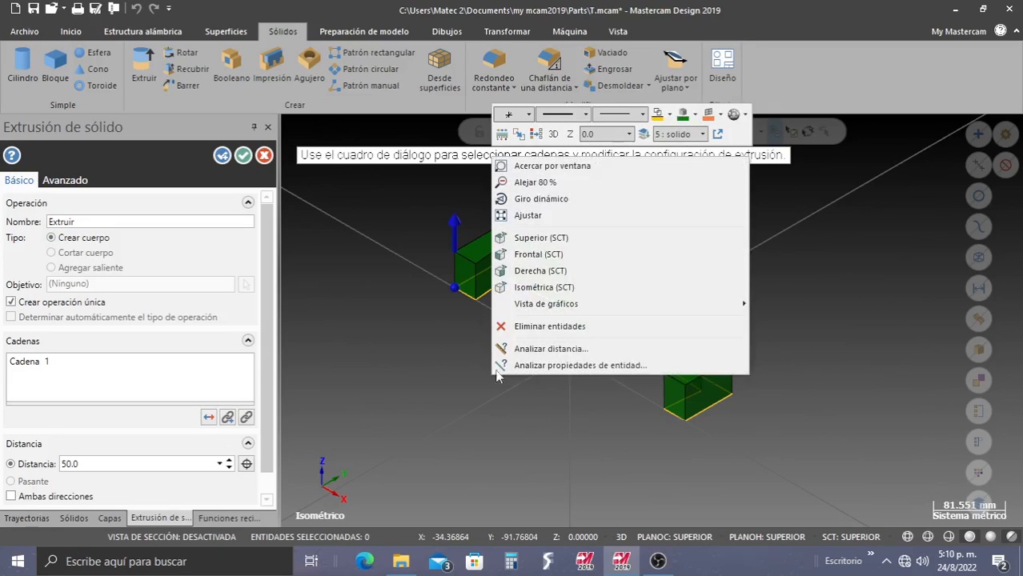
left_click(528, 254)
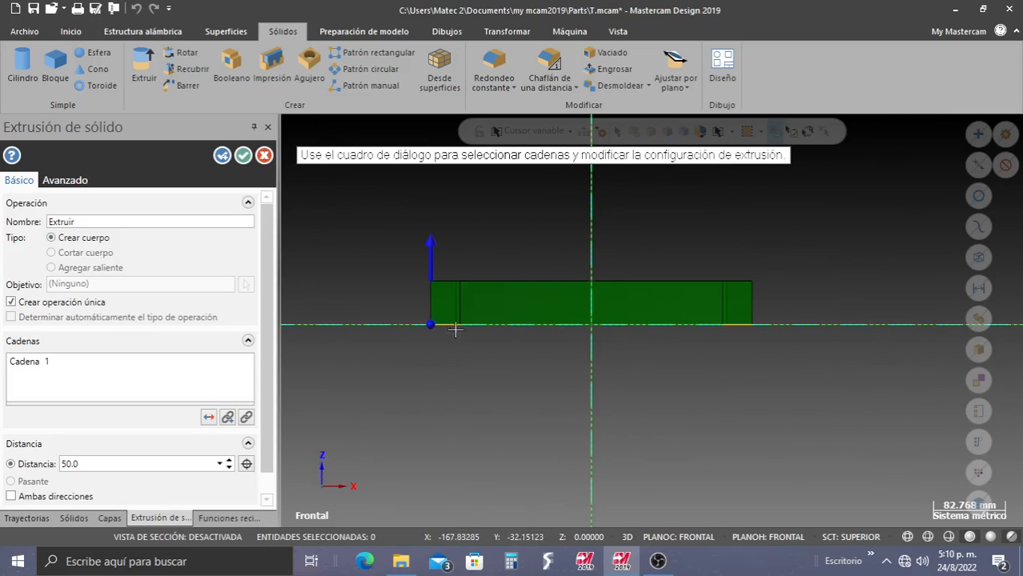
right_click(500, 360)
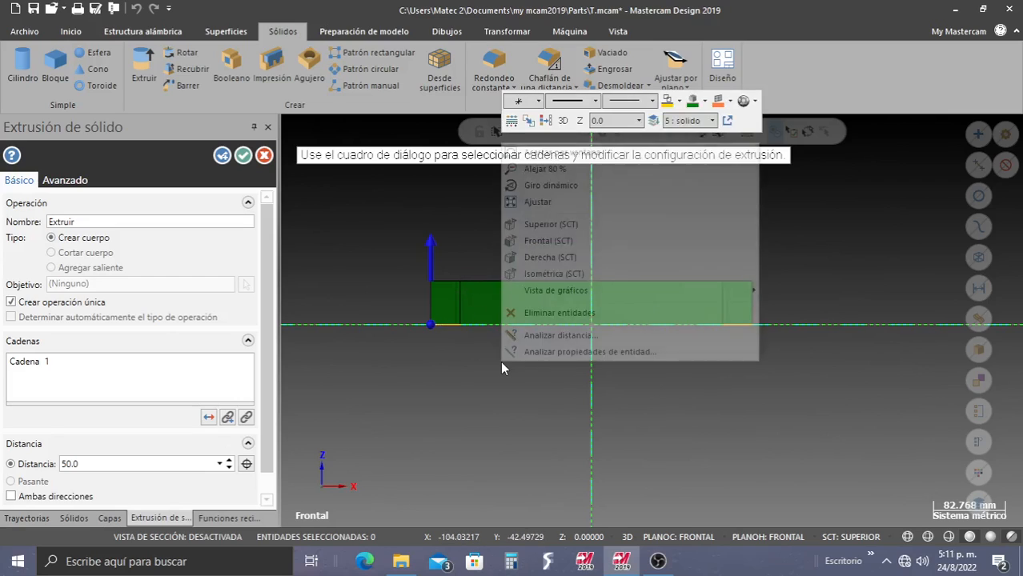
left_click(544, 274)
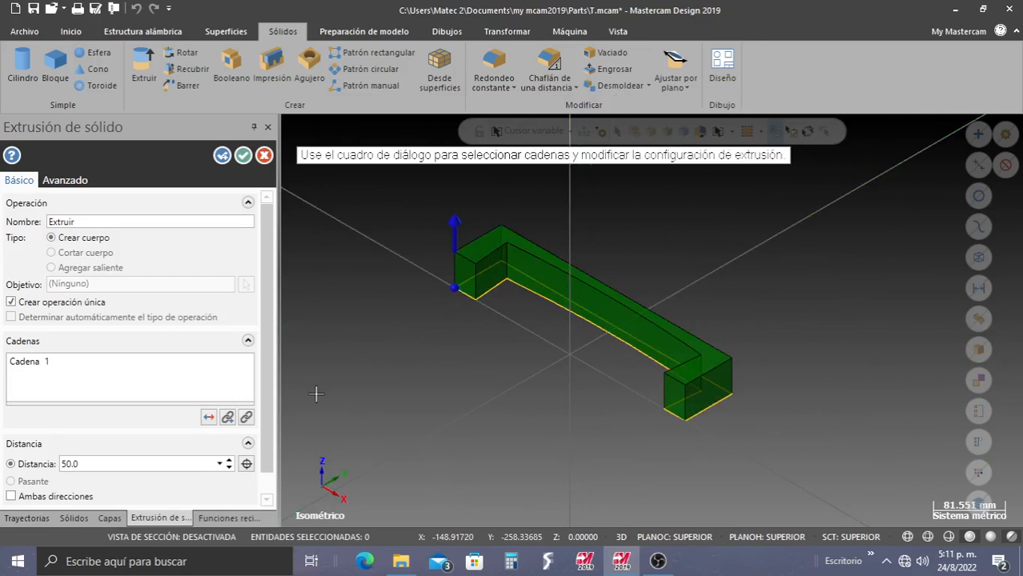
left_click(208, 418)
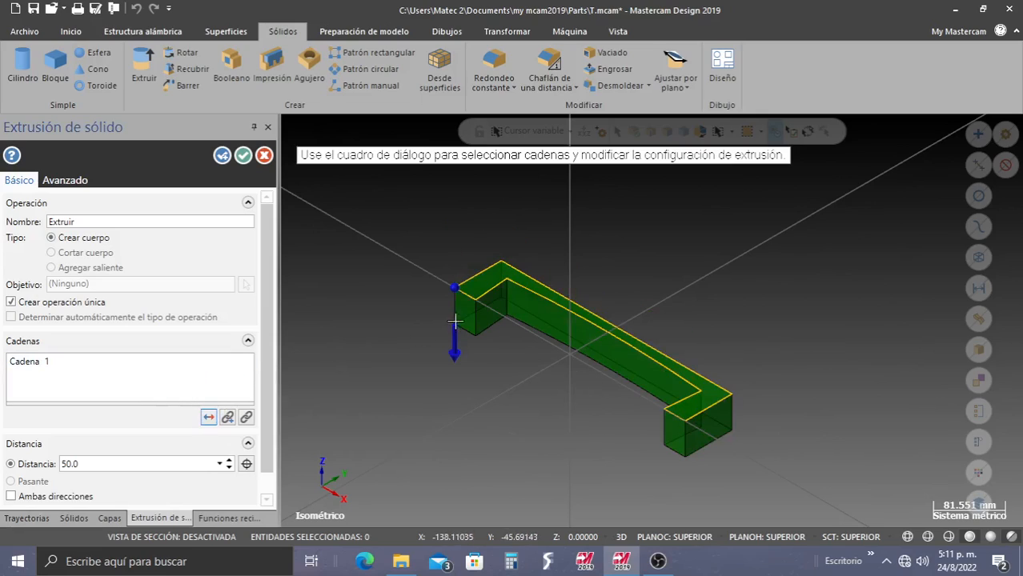
Set the extrusion distance to 10 mm and create the solid body
scroll(264, 329, "down", 1)
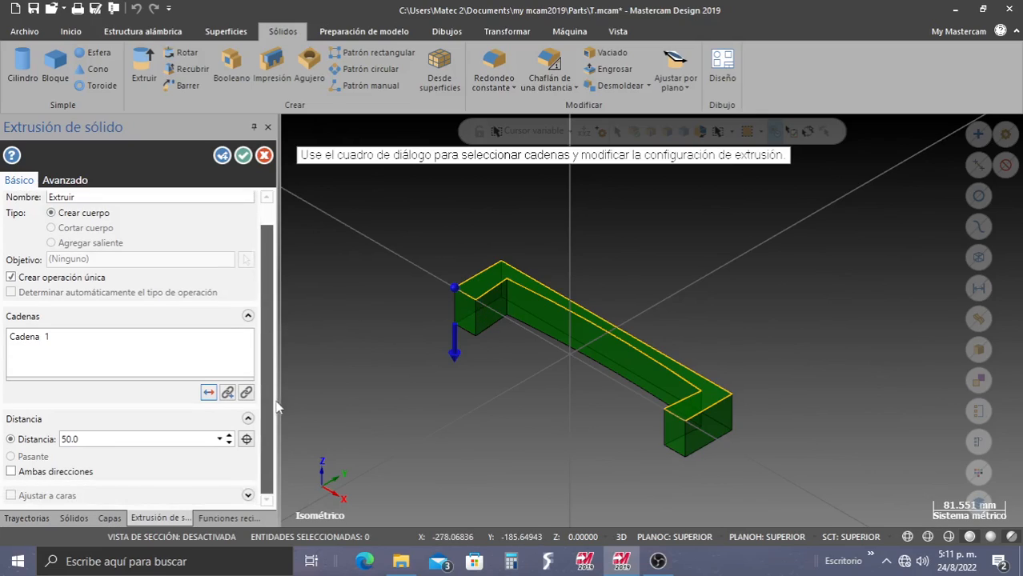
left_click_drag(113, 440, 22, 436)
type("10")
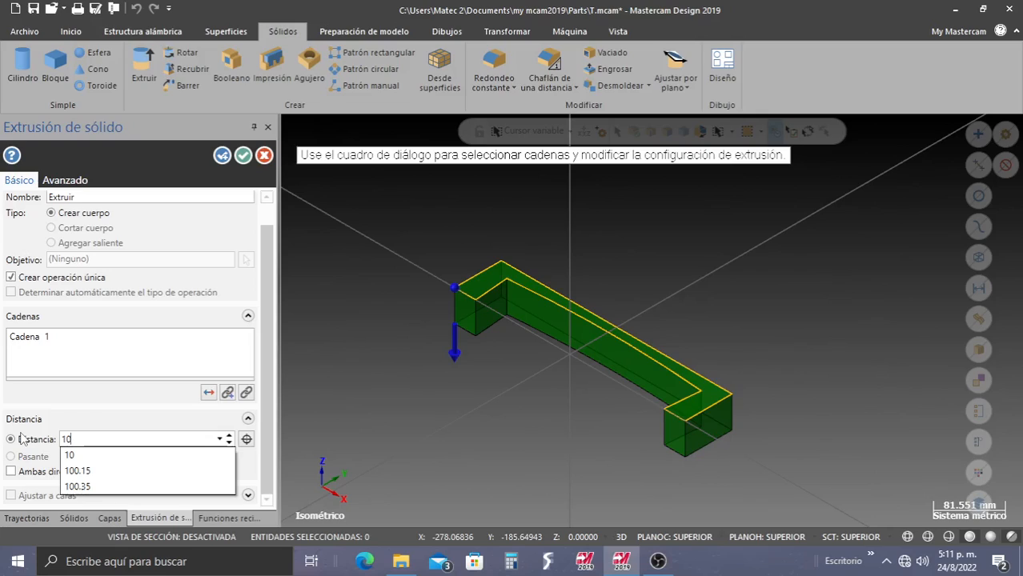
key("Return")
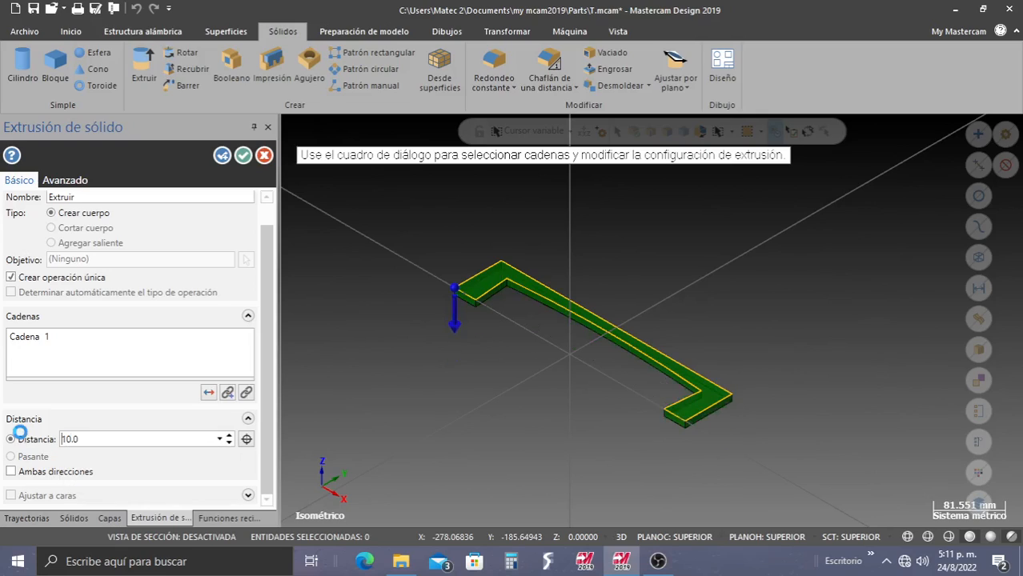
left_click(243, 156)
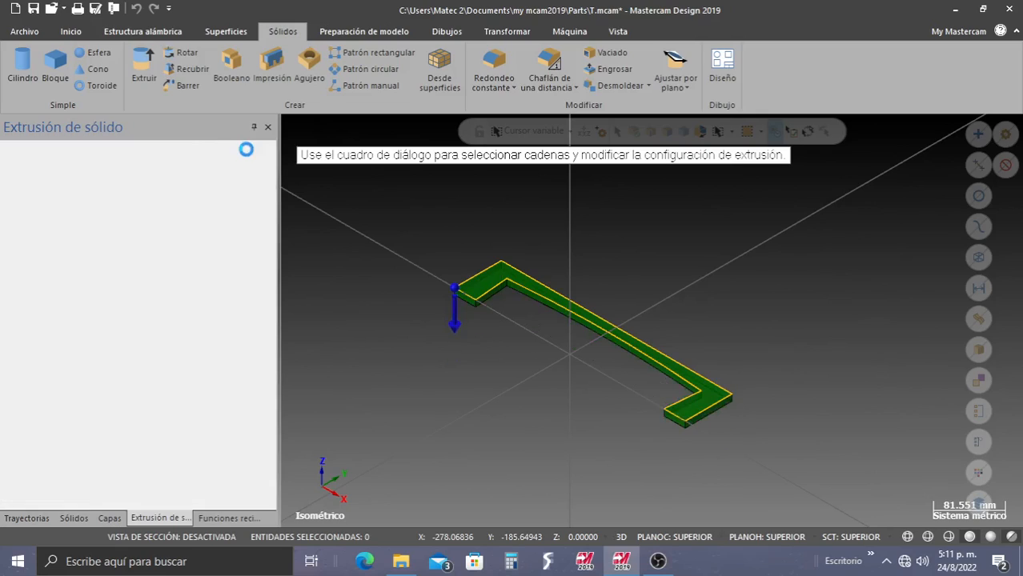
scroll(485, 322, "down", 2)
scroll(522, 276, "up", 3)
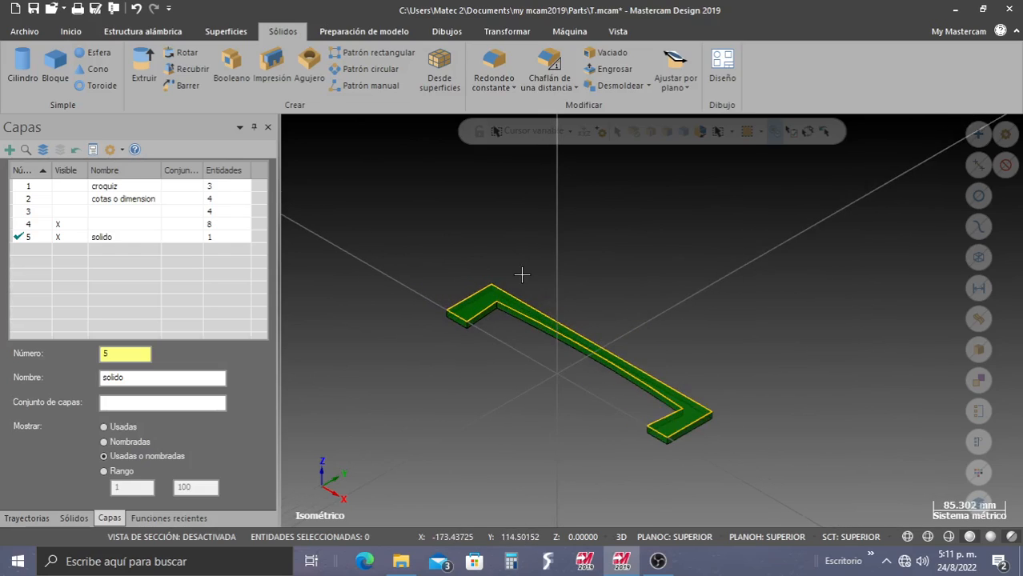
Examine the finished extruded U-shaped solid from the top view and from an angled 3D view
right_click(487, 370)
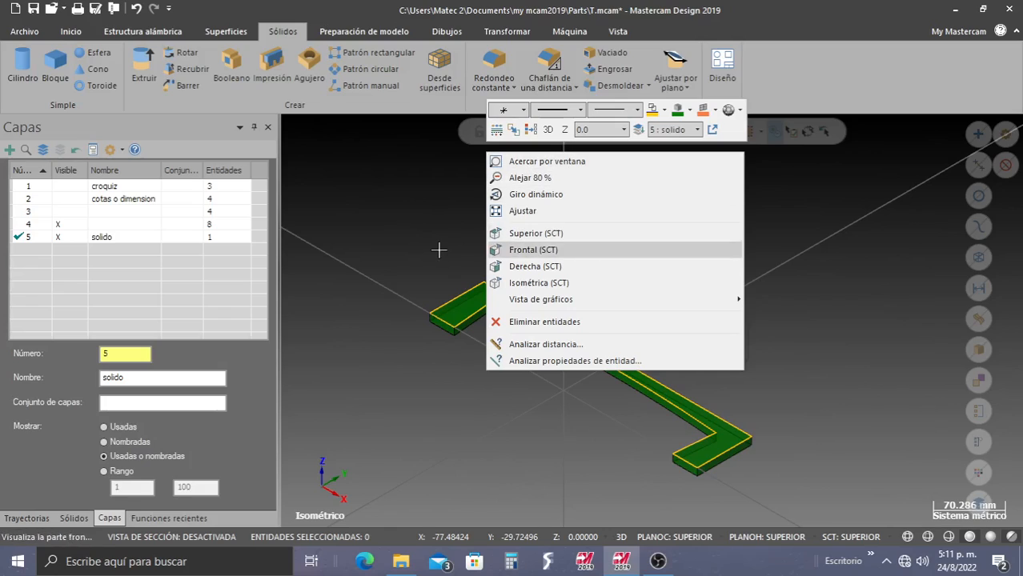
left_click(526, 239)
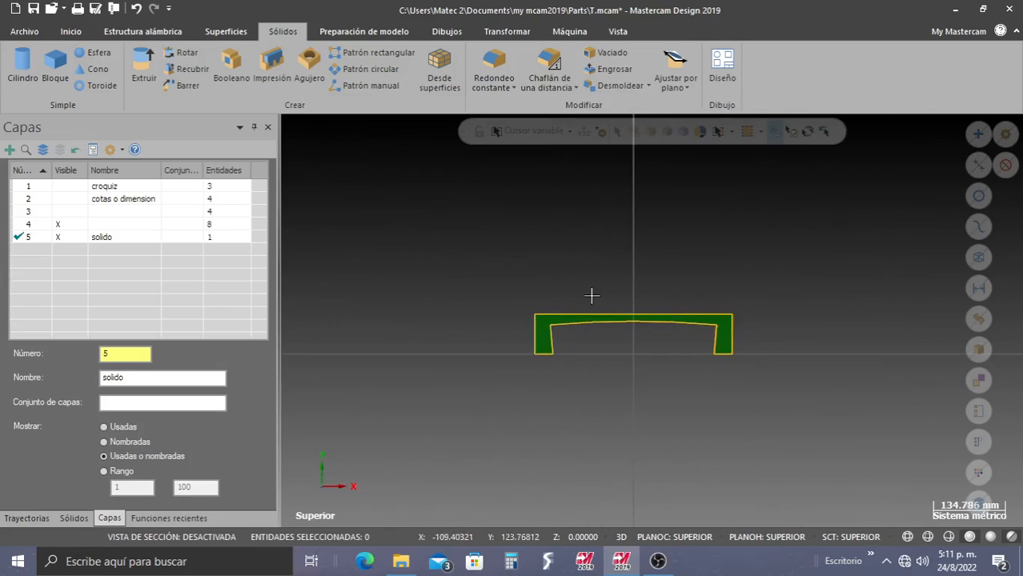
scroll(678, 370, "up", 2)
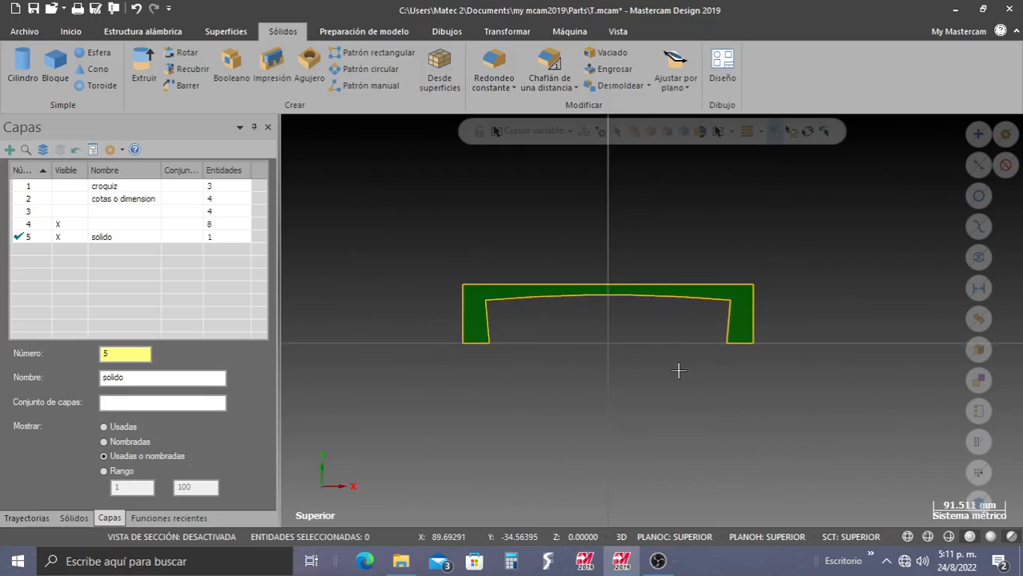
scroll(661, 357, "down", 1)
scroll(628, 335, "up", 1)
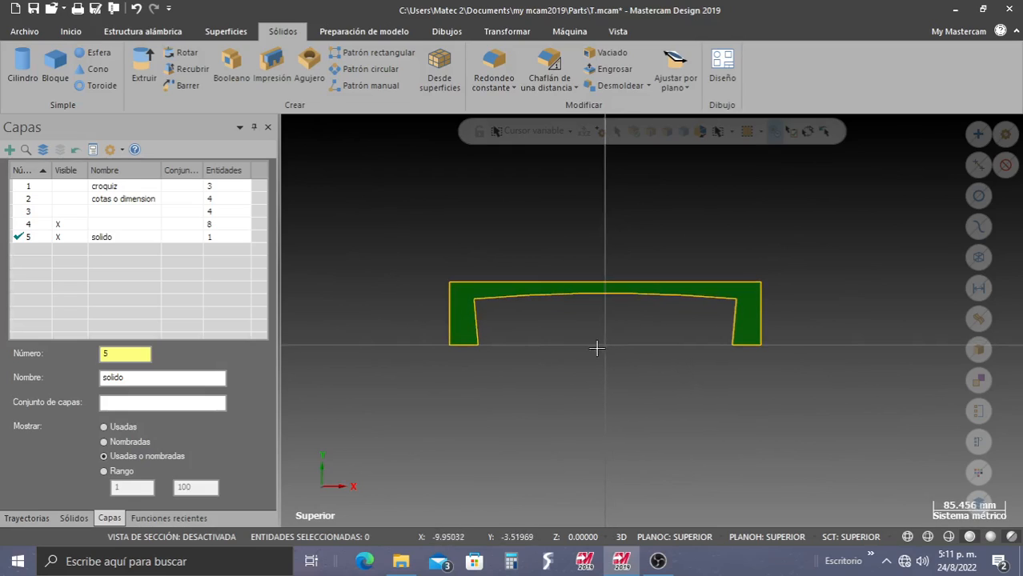
middle_click_drag(592, 357, 524, 321)
scroll(535, 317, "down", 2)
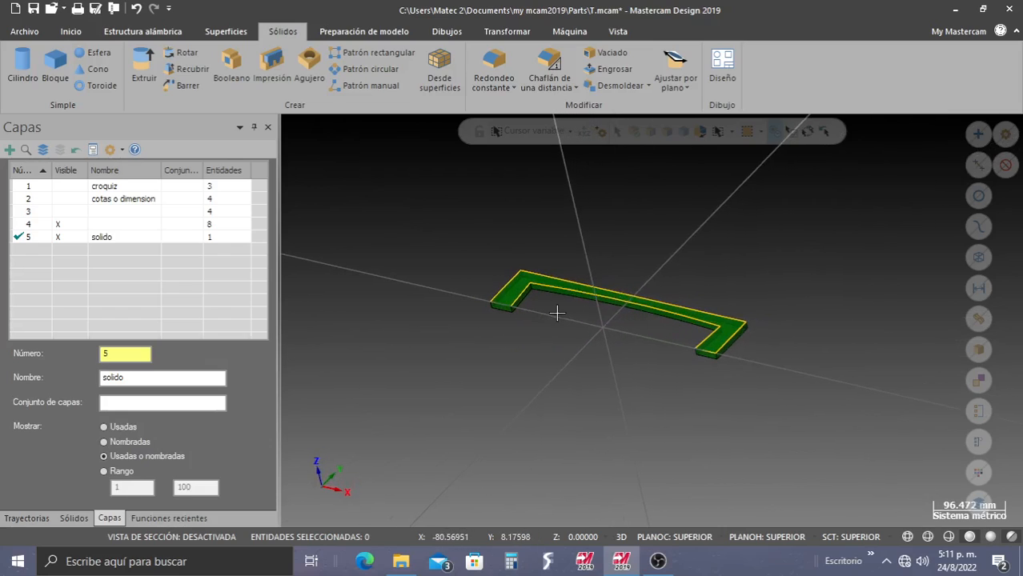
scroll(559, 309, "up", 2)
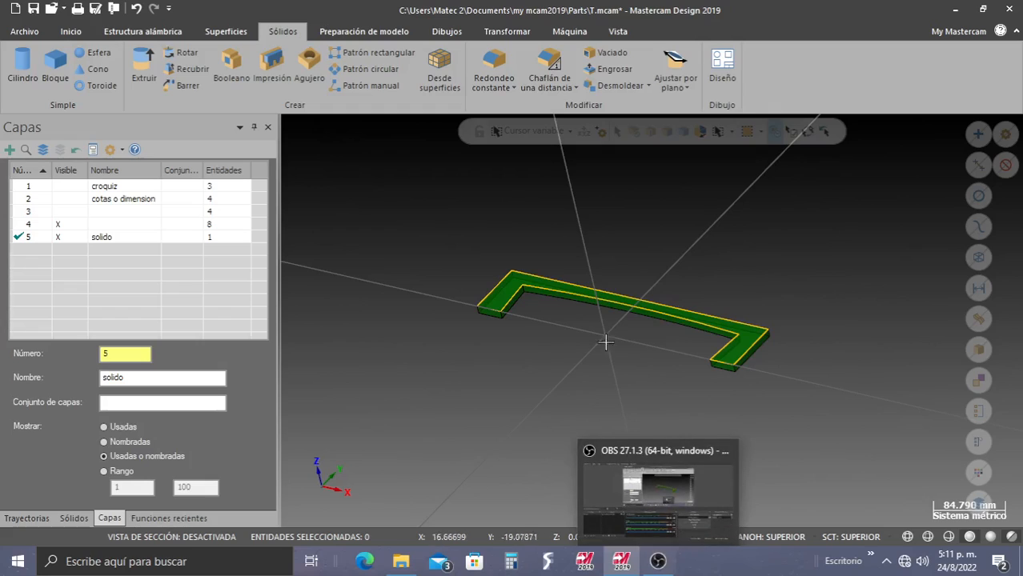
middle_click_drag(592, 322, 654, 328)
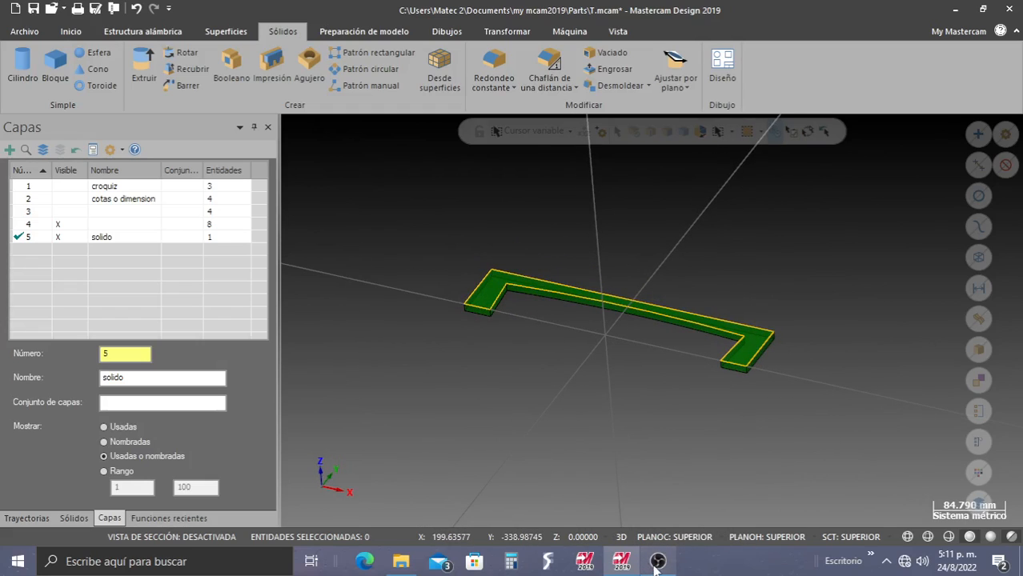